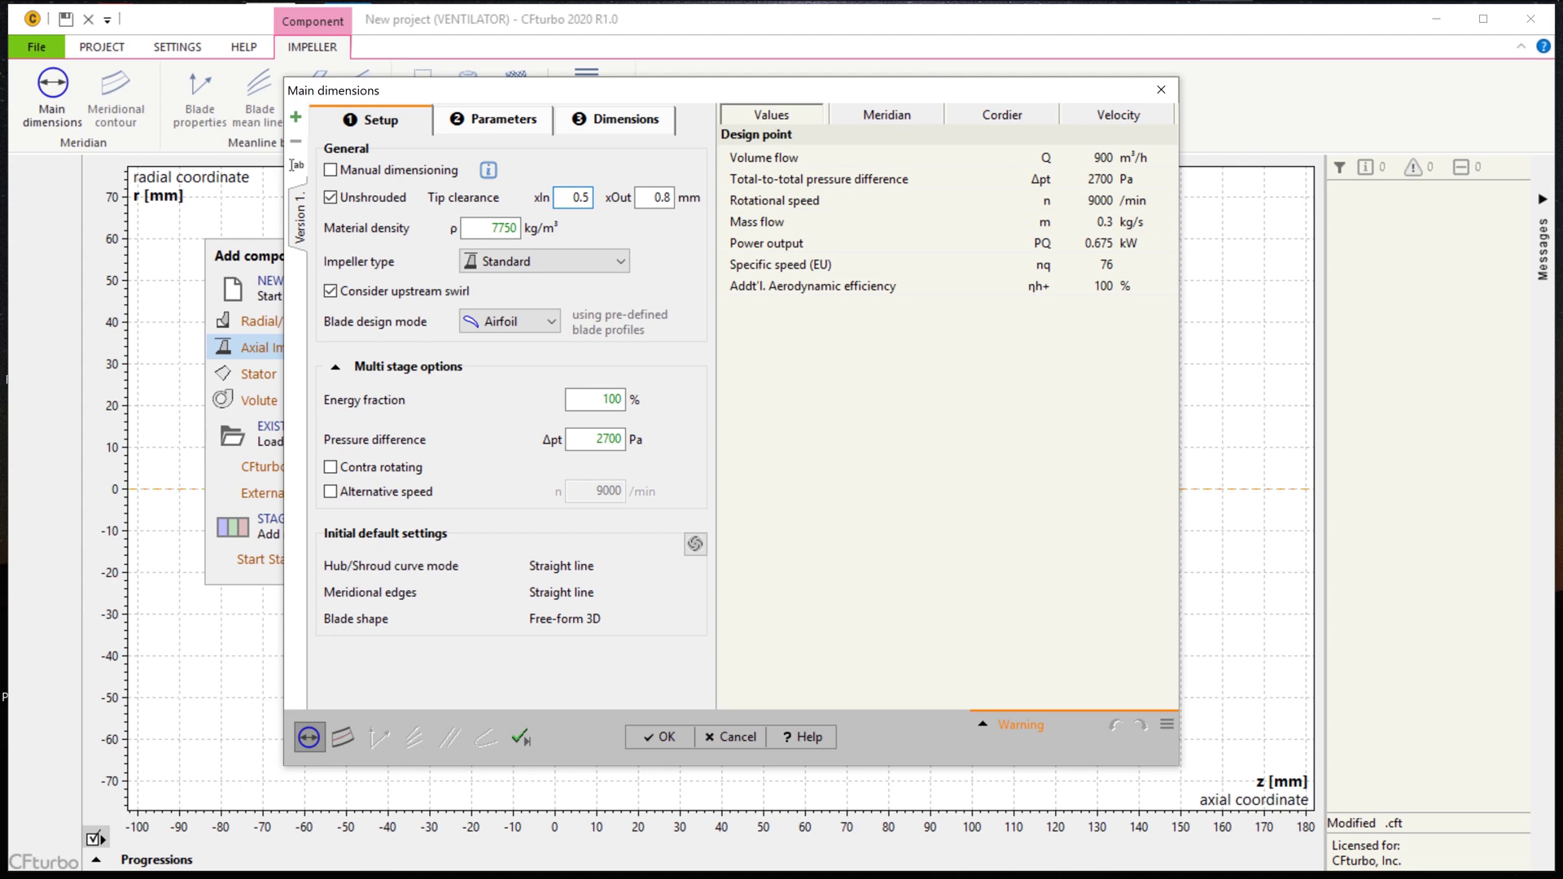
Set the outlet tip clearance to 0.5 mm and the impeller's energy fraction to 50 %
key("Tab")
type("5")
key("Tab")
key("Tab")
key("Tab")
key("Tab")
key("Tab")
type("50")
key("Tab")
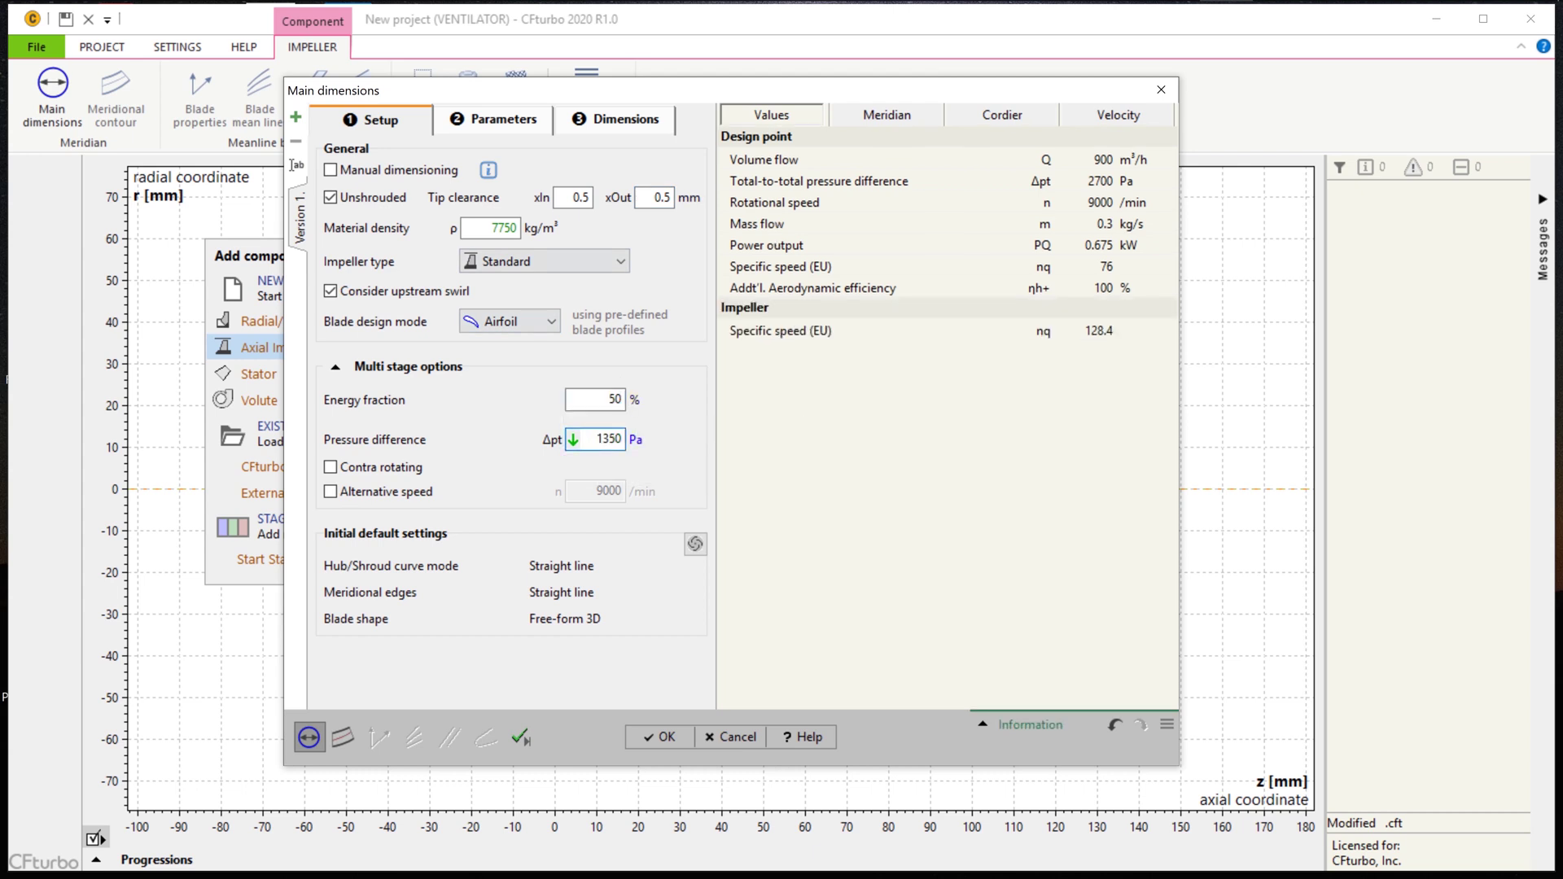
Apply the default values to all impeller design parameters
key("ctrl+Tab")
key("Tab")
key("space")
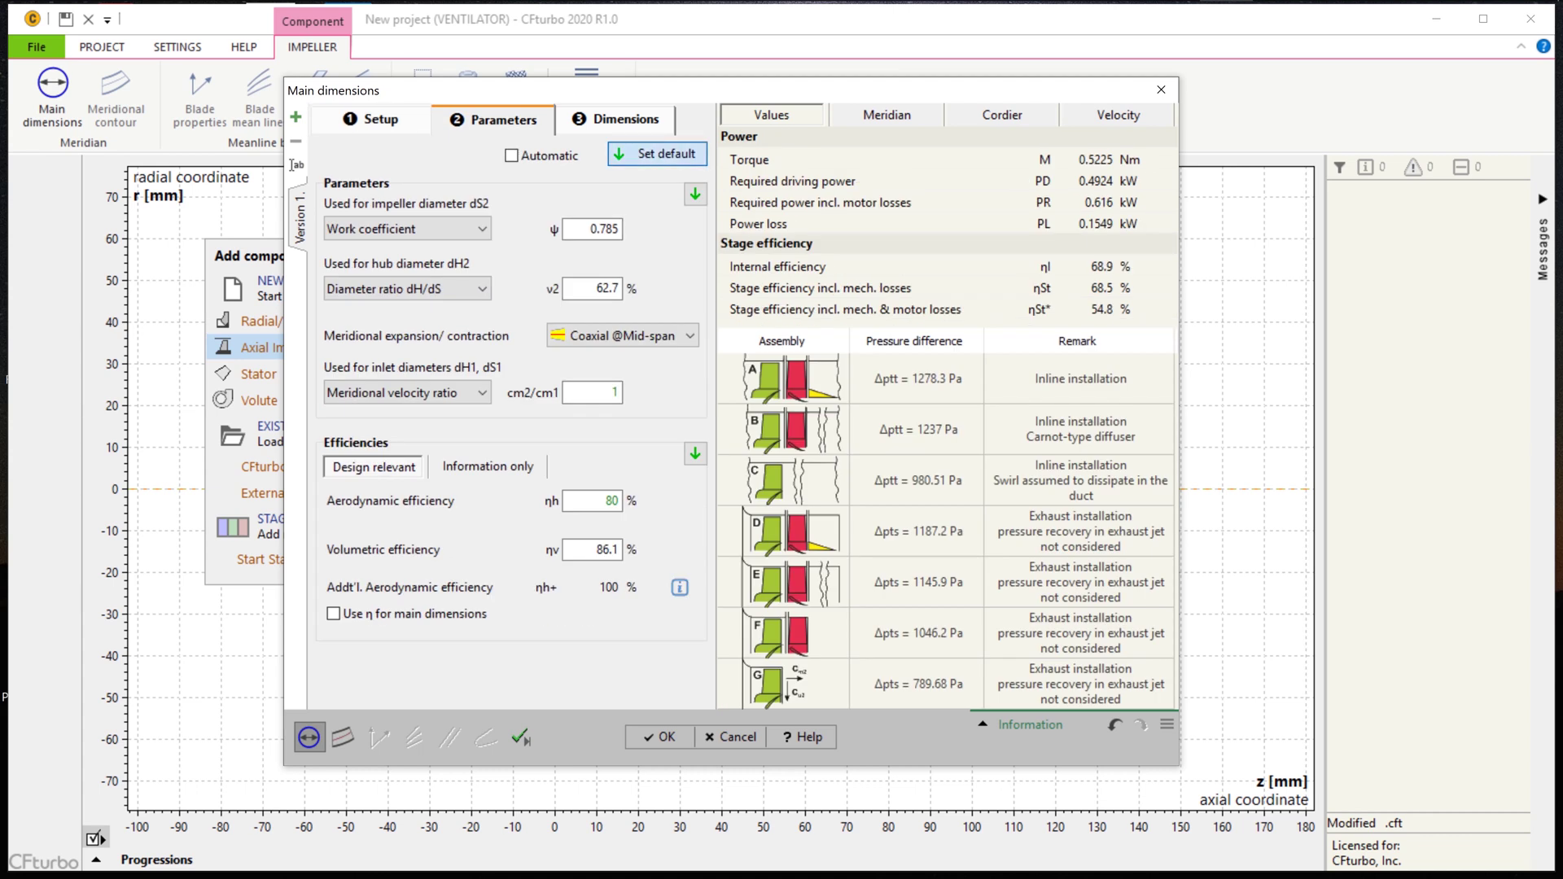
Examine the approximation function for the work coefficient, including the selected and default points
key("Tab")
key("Tab")
key("space")
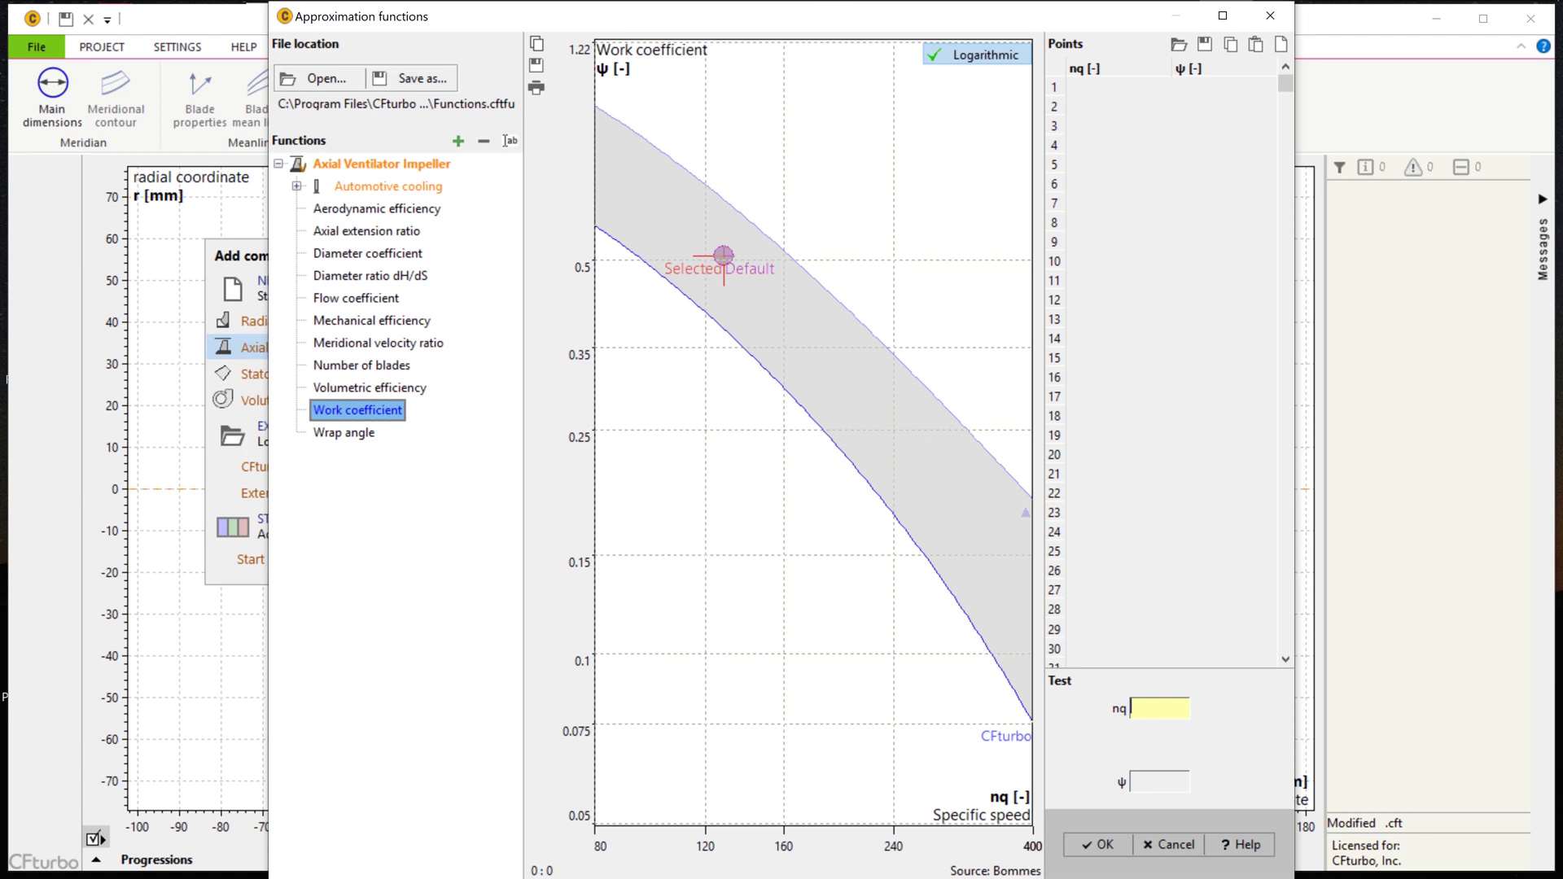
key("Tab")
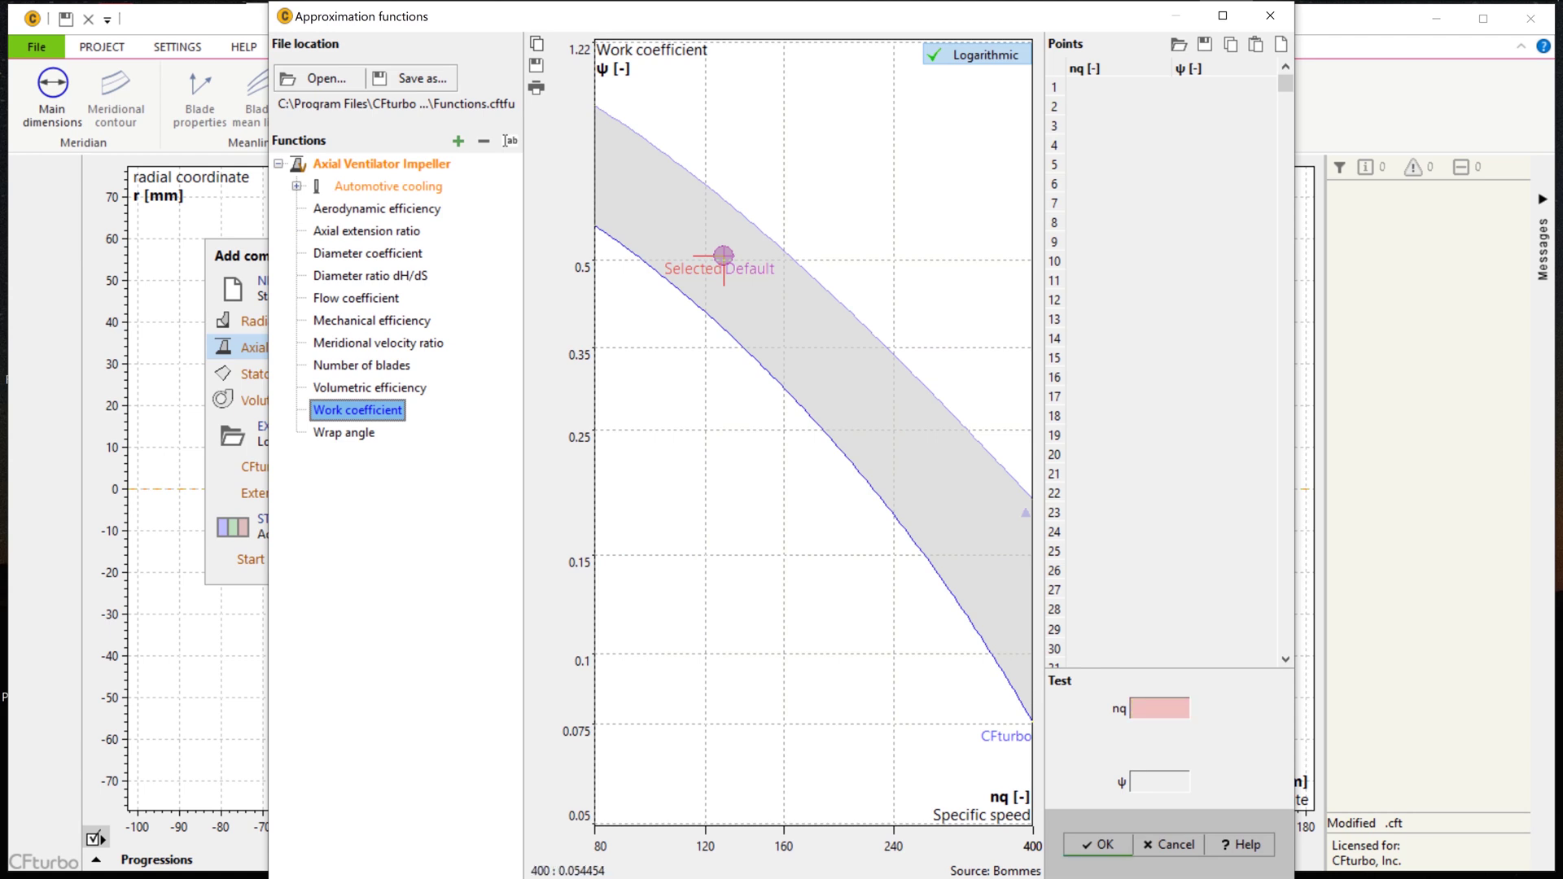
key("space")
Set the hub-to-shroud diameter ratio dH/dS to its upper limit of 56.6 %
key("Tab")
key("Tab")
key("Tab")
key("End")
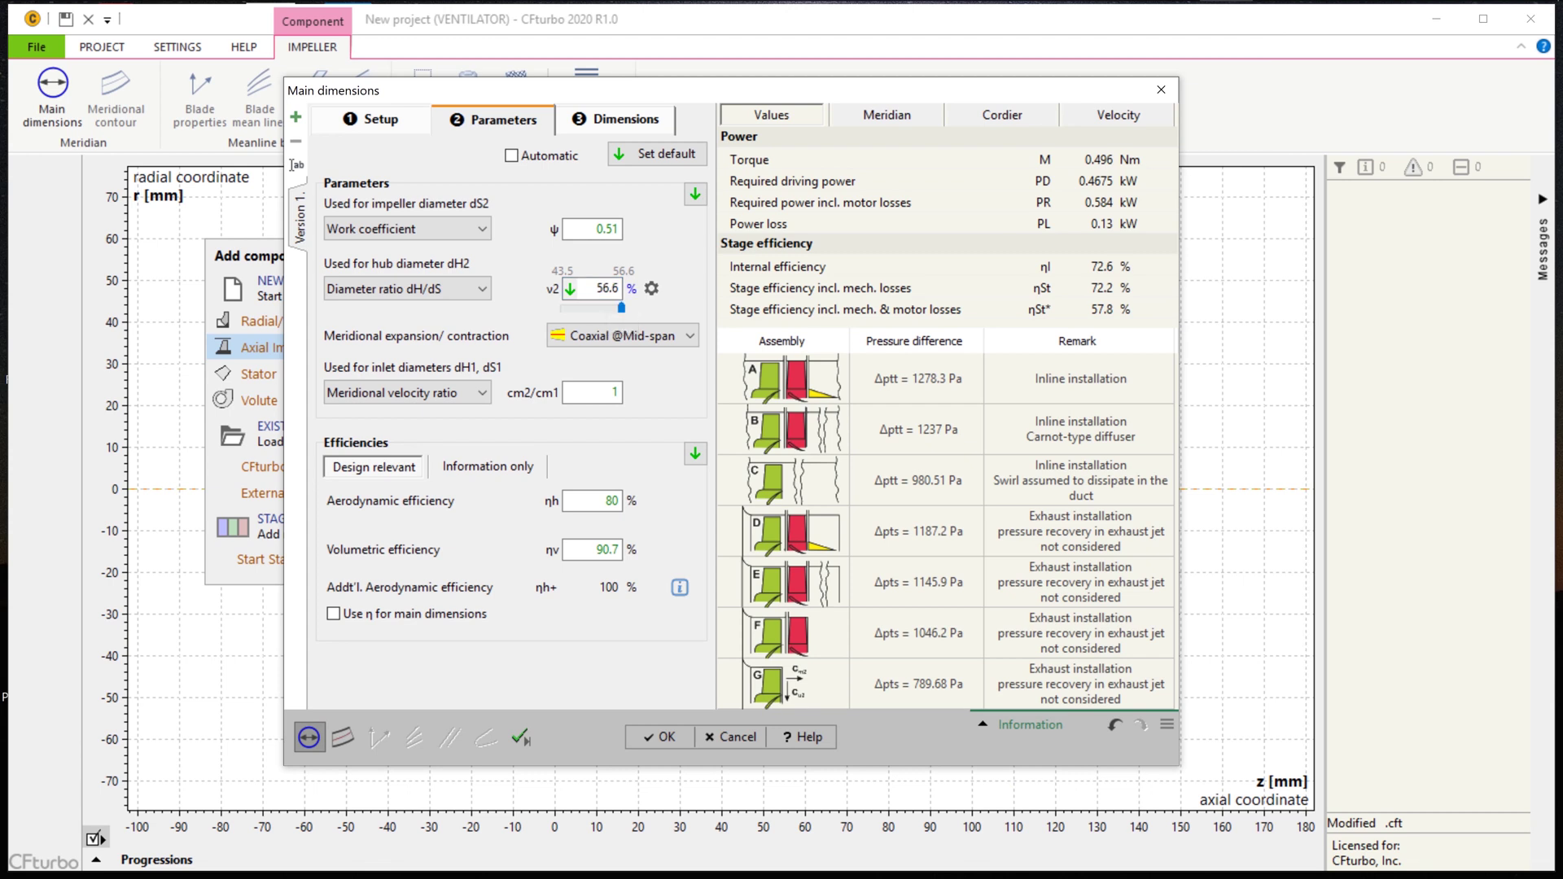
Calculate the main dimensions and set the inlet hub diameter to 80 mm and the inlet shroud diameter to 140 mm
key("ctrl+Tab")
key("space")
key("Tab")
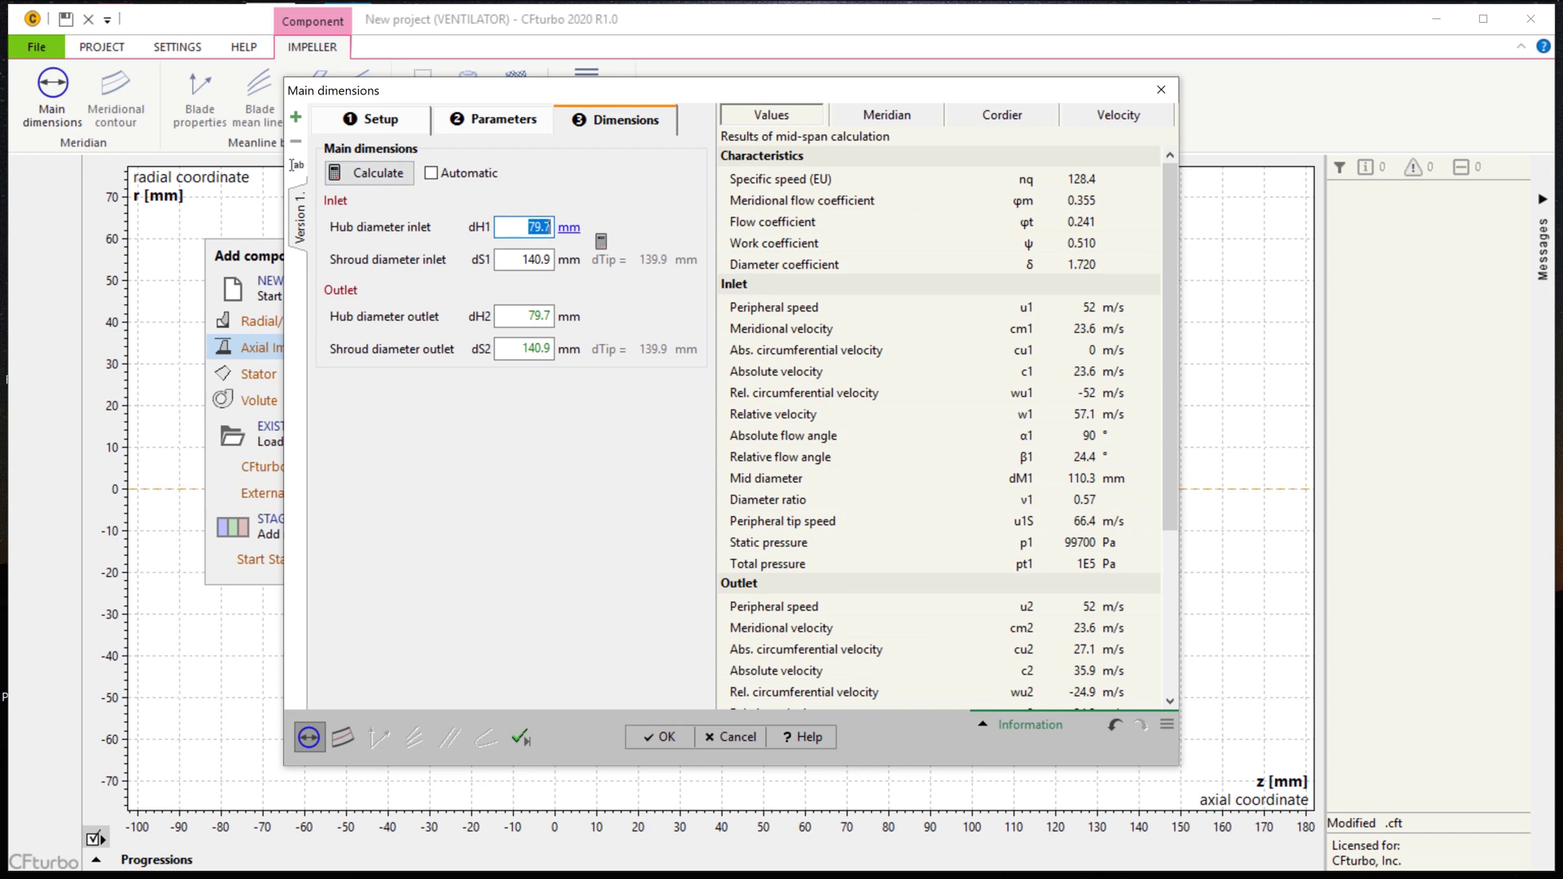
type("80")
key("Tab")
type("140")
key("Tab")
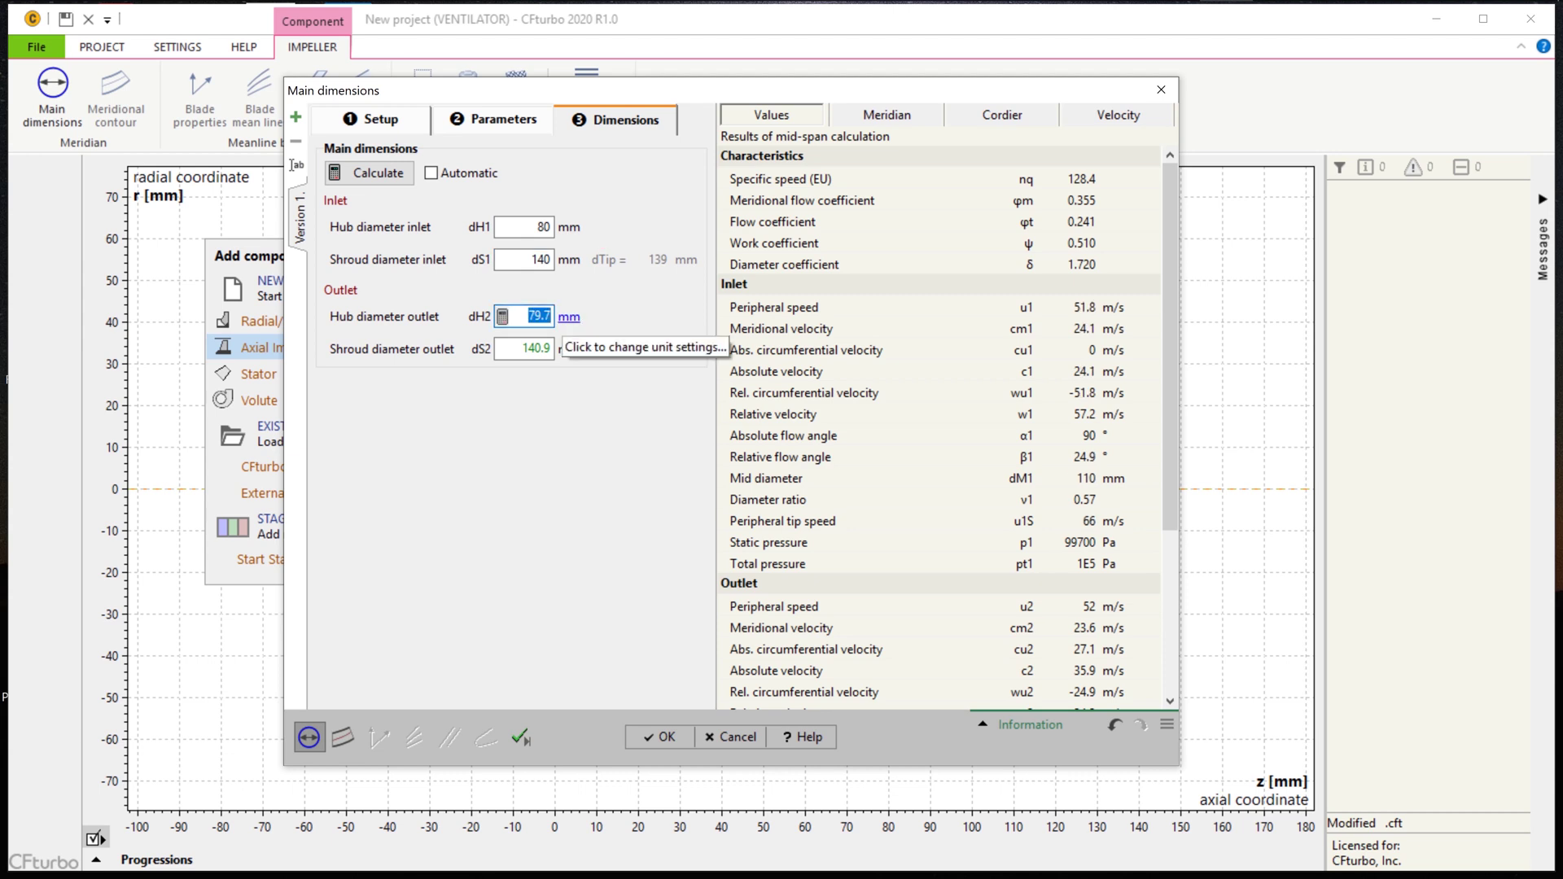
Set the outlet hub diameter to 80 mm and the outlet shroud diameter to 140 mm
type("80")
key("Tab")
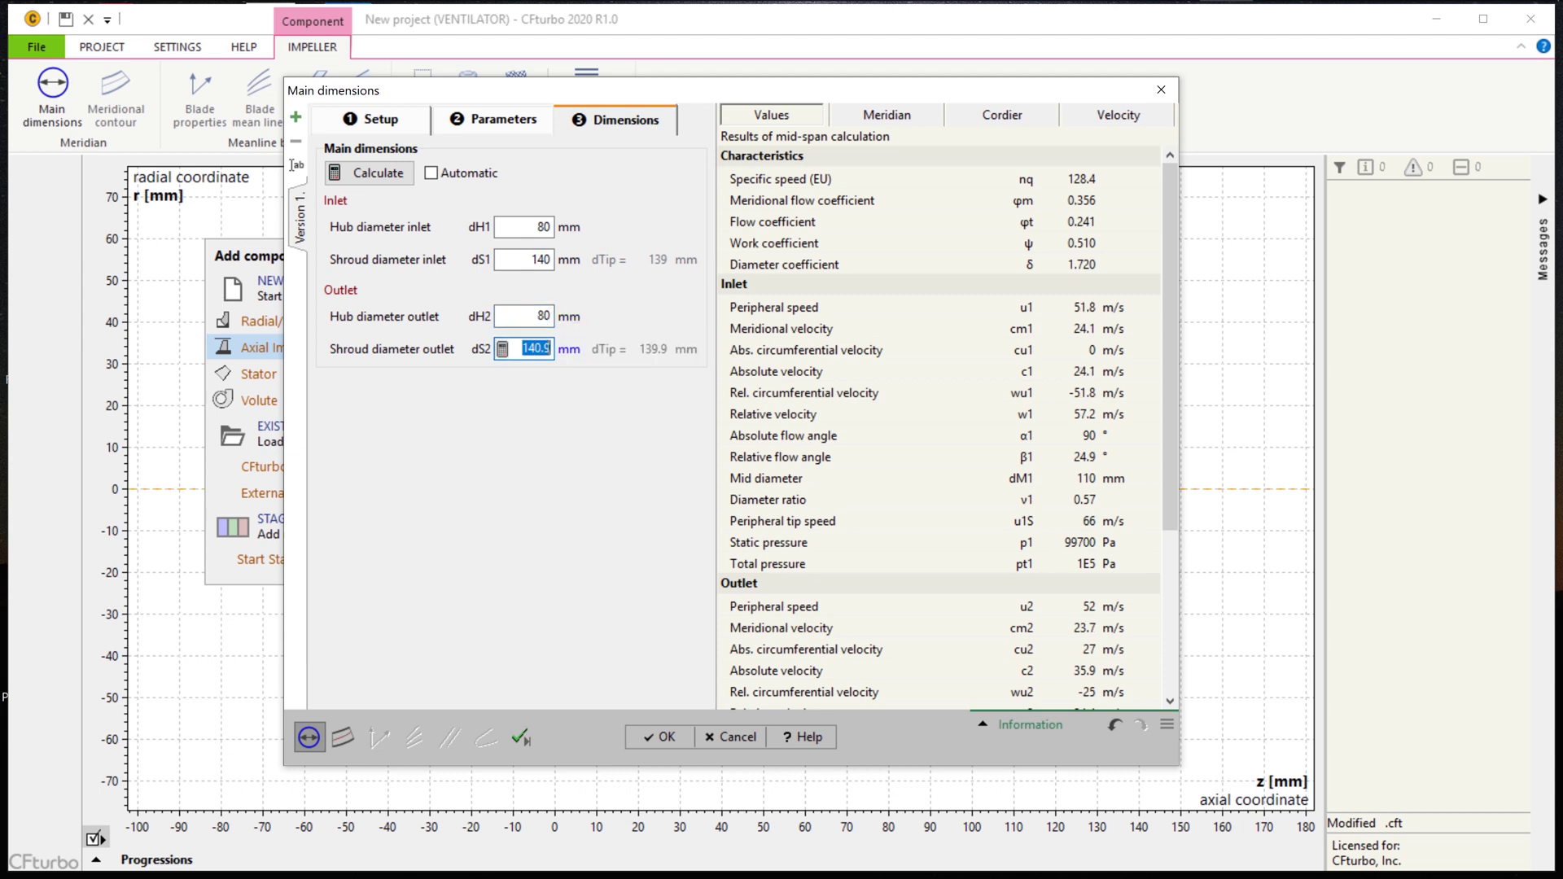
type("140")
Check the meridian, the Cordier diagram and the velocity triangles, and accept the main dimensions
left_click(886, 116)
left_click(1002, 115)
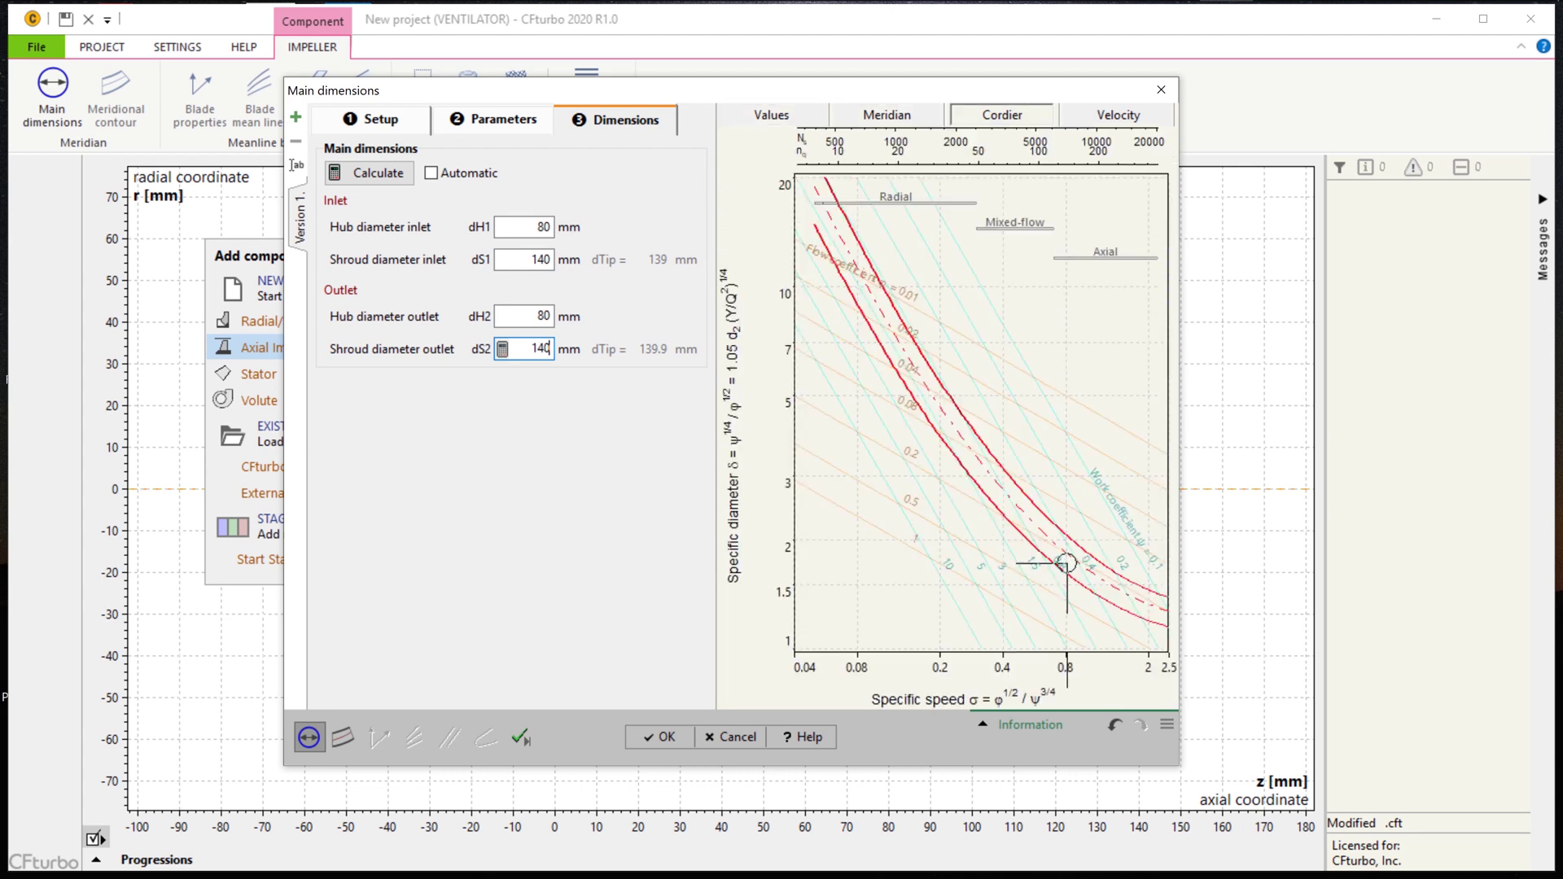
left_click(1118, 115)
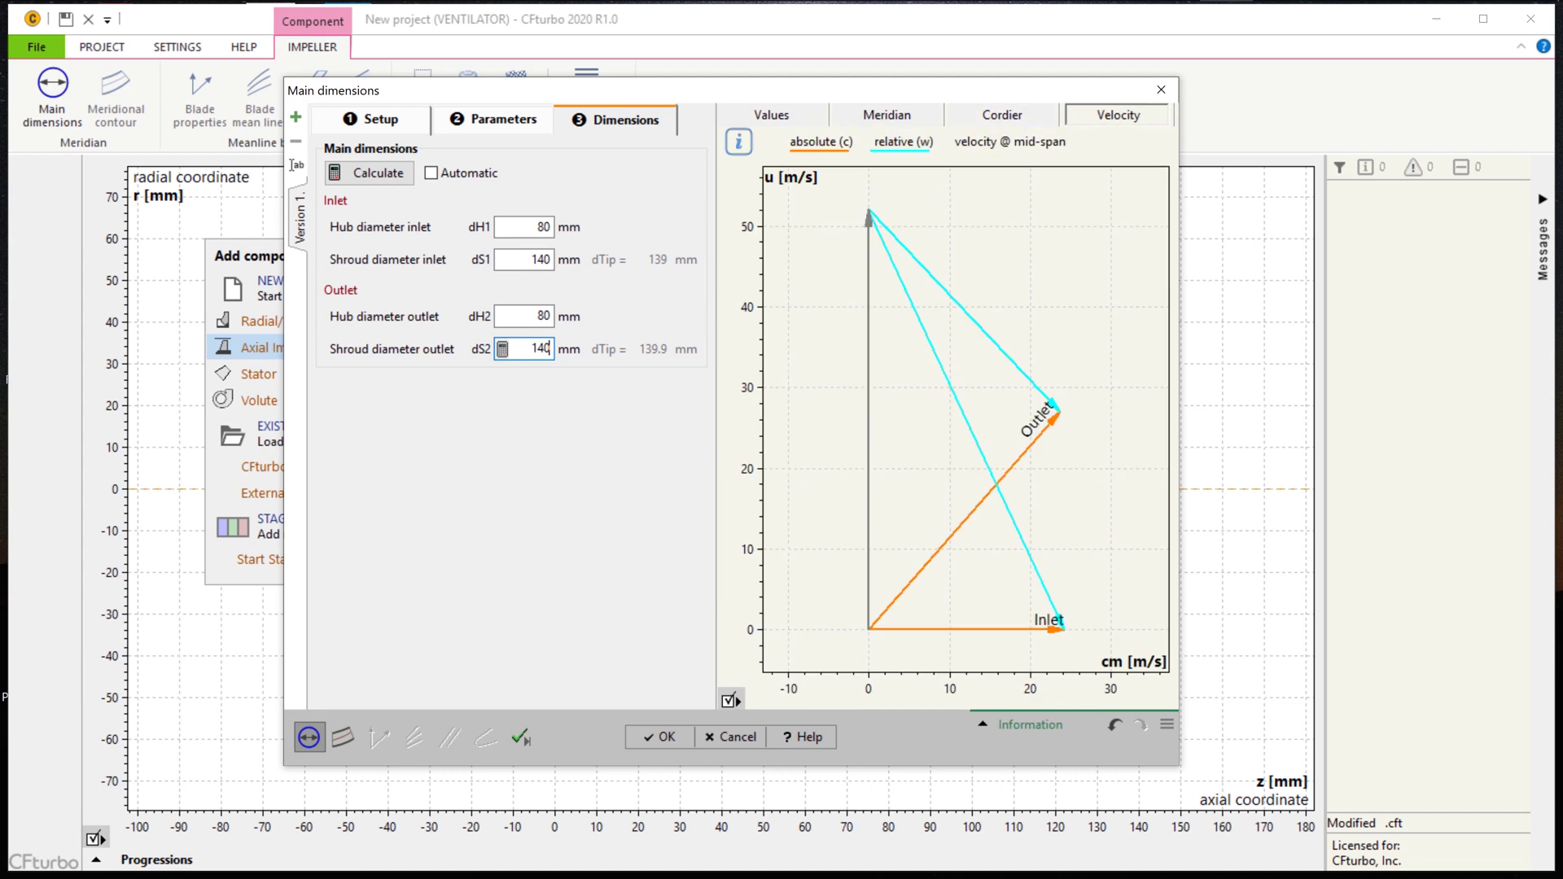
key("Return")
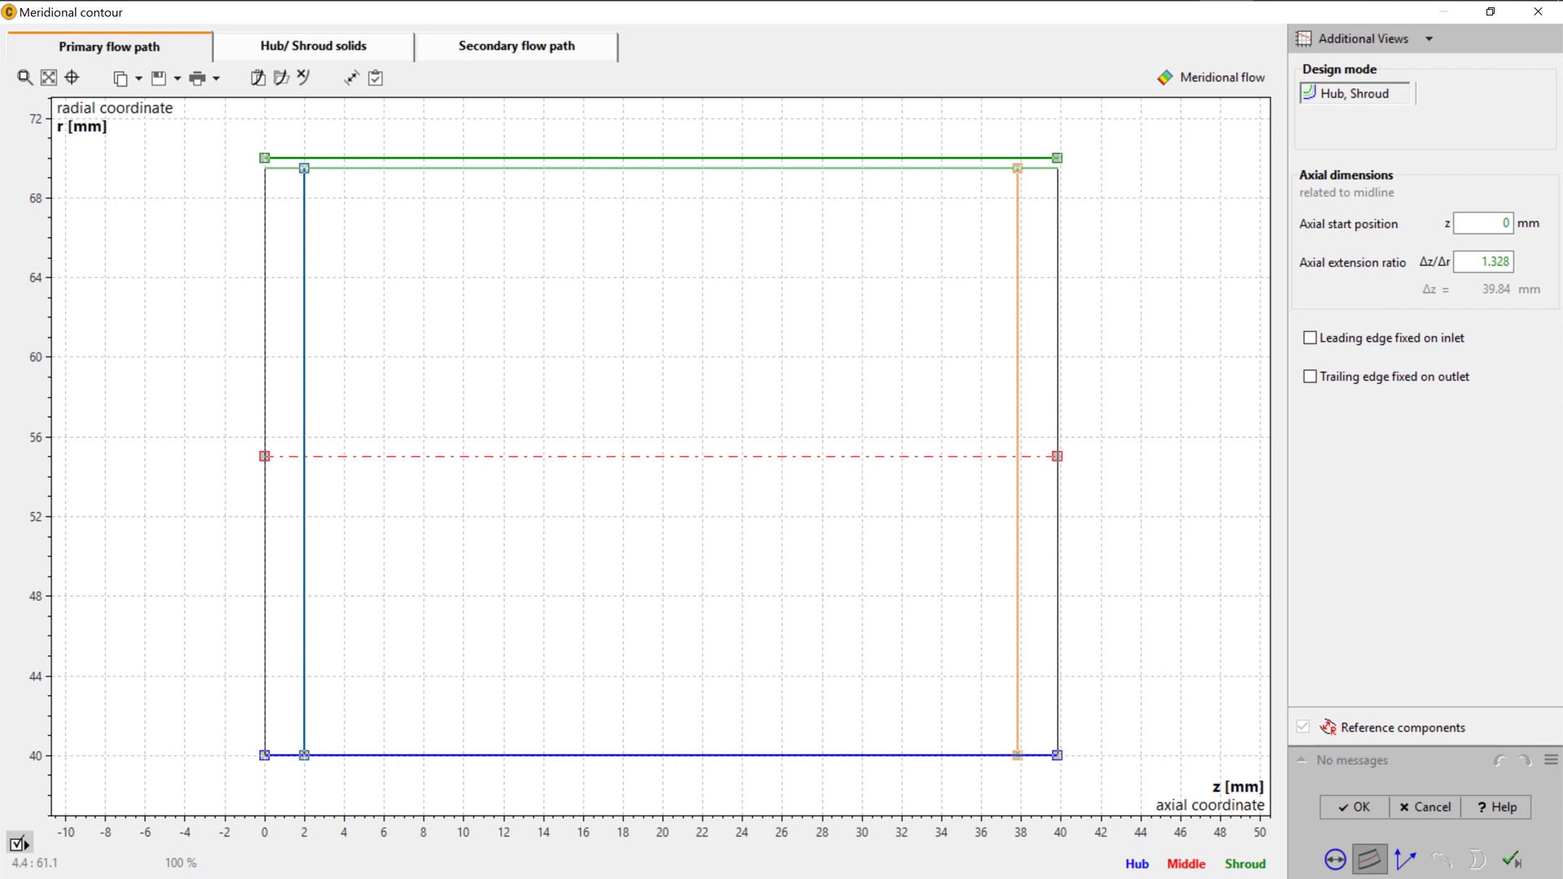
Constrain both the leading edge and the trailing edge of the meridional contour to z = constant
right_click(305, 350)
left_click(354, 401)
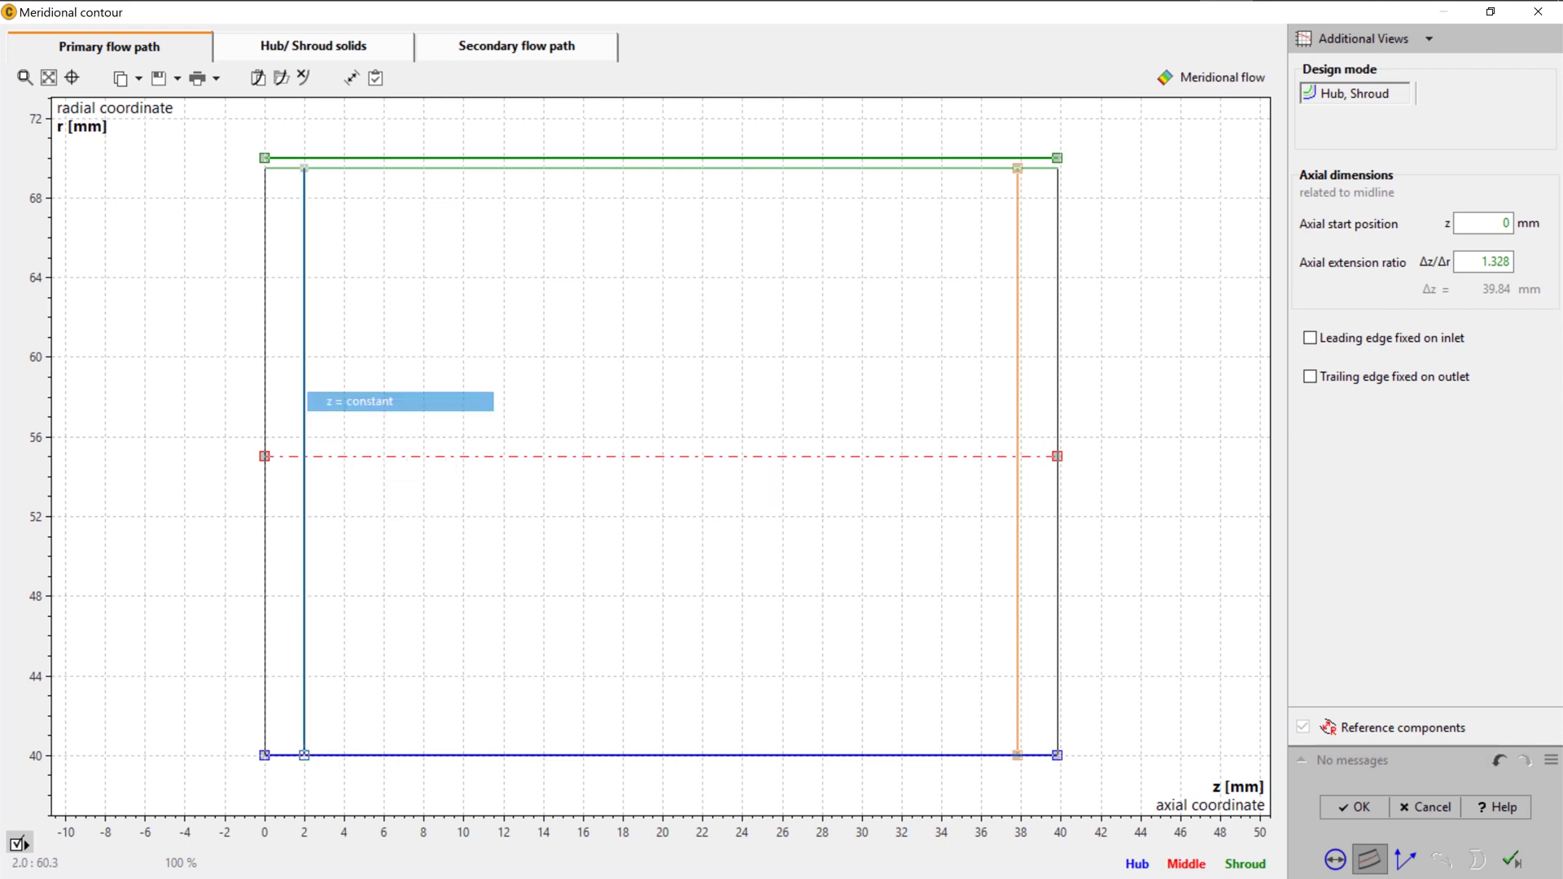
right_click(1018, 336)
left_click(1058, 384)
Move the outlet end of the midline to z = 40 mm
mouse_move(1057, 456)
left_mouse_down()
mouse_move(1173, 456)
mouse_move(1060, 456)
left_mouse_up()
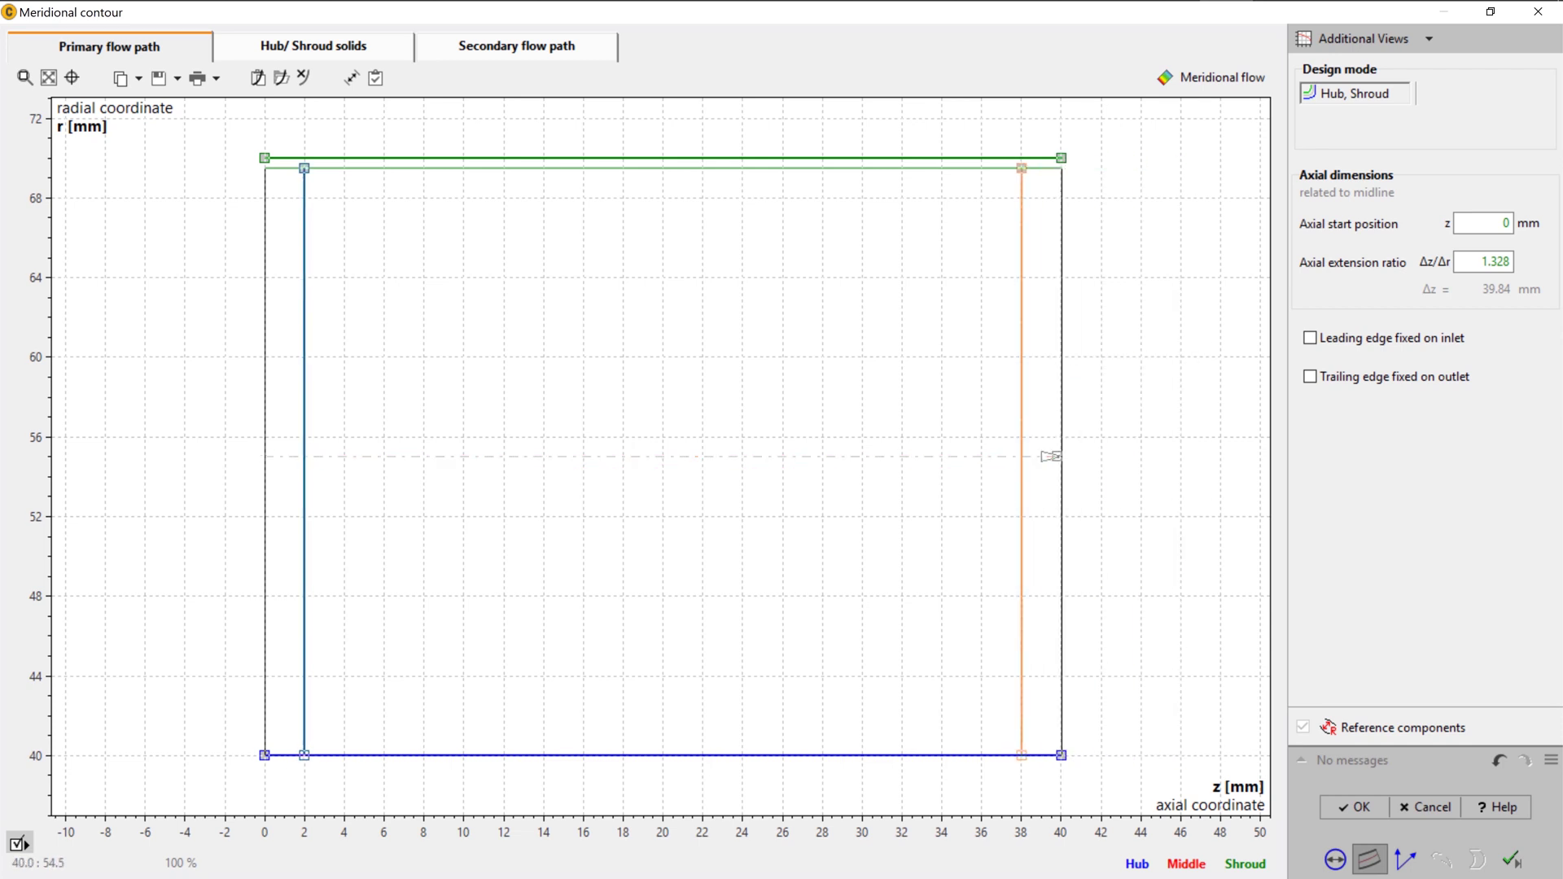
double_click(1060, 456)
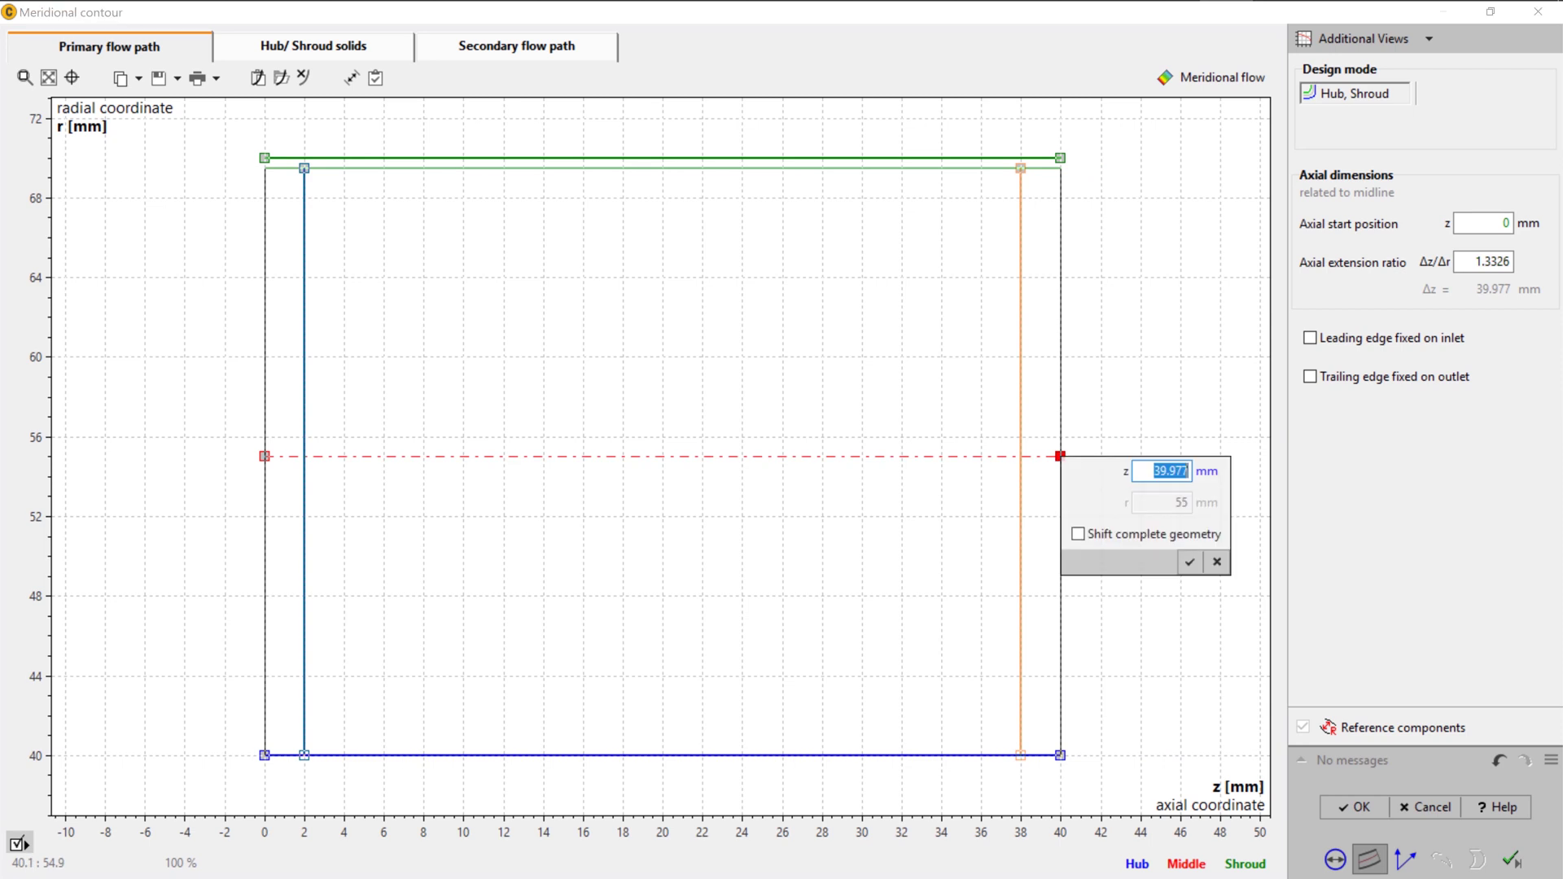
type("40")
key("Return")
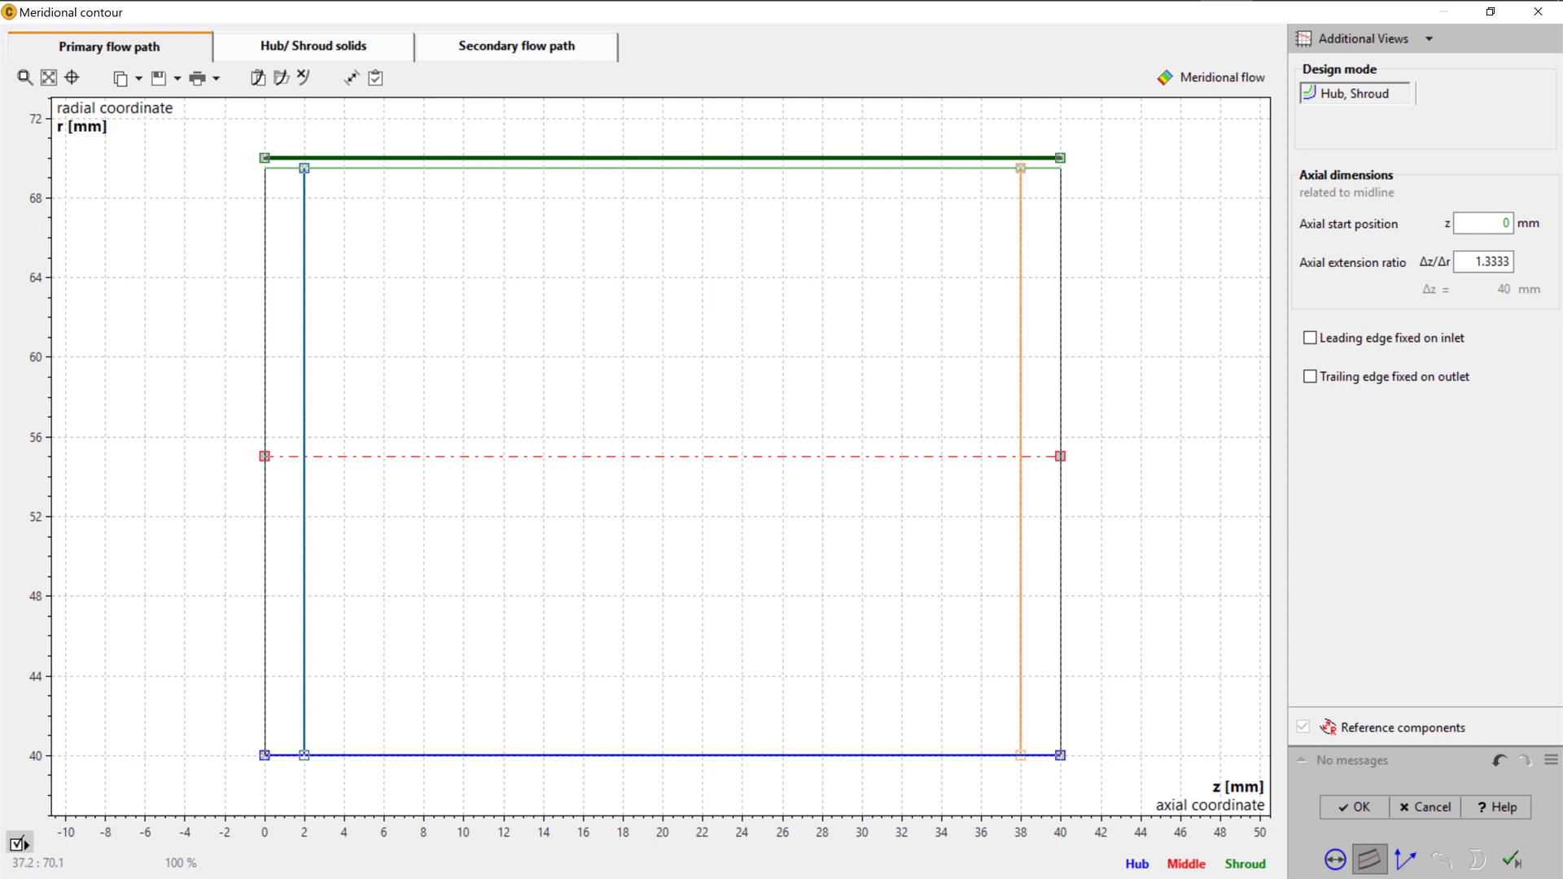
Shift the trailing edge to about z = 39.2 mm and the leading edge to about z = 0.8 mm
left_click_drag(1020, 167, 1045, 168)
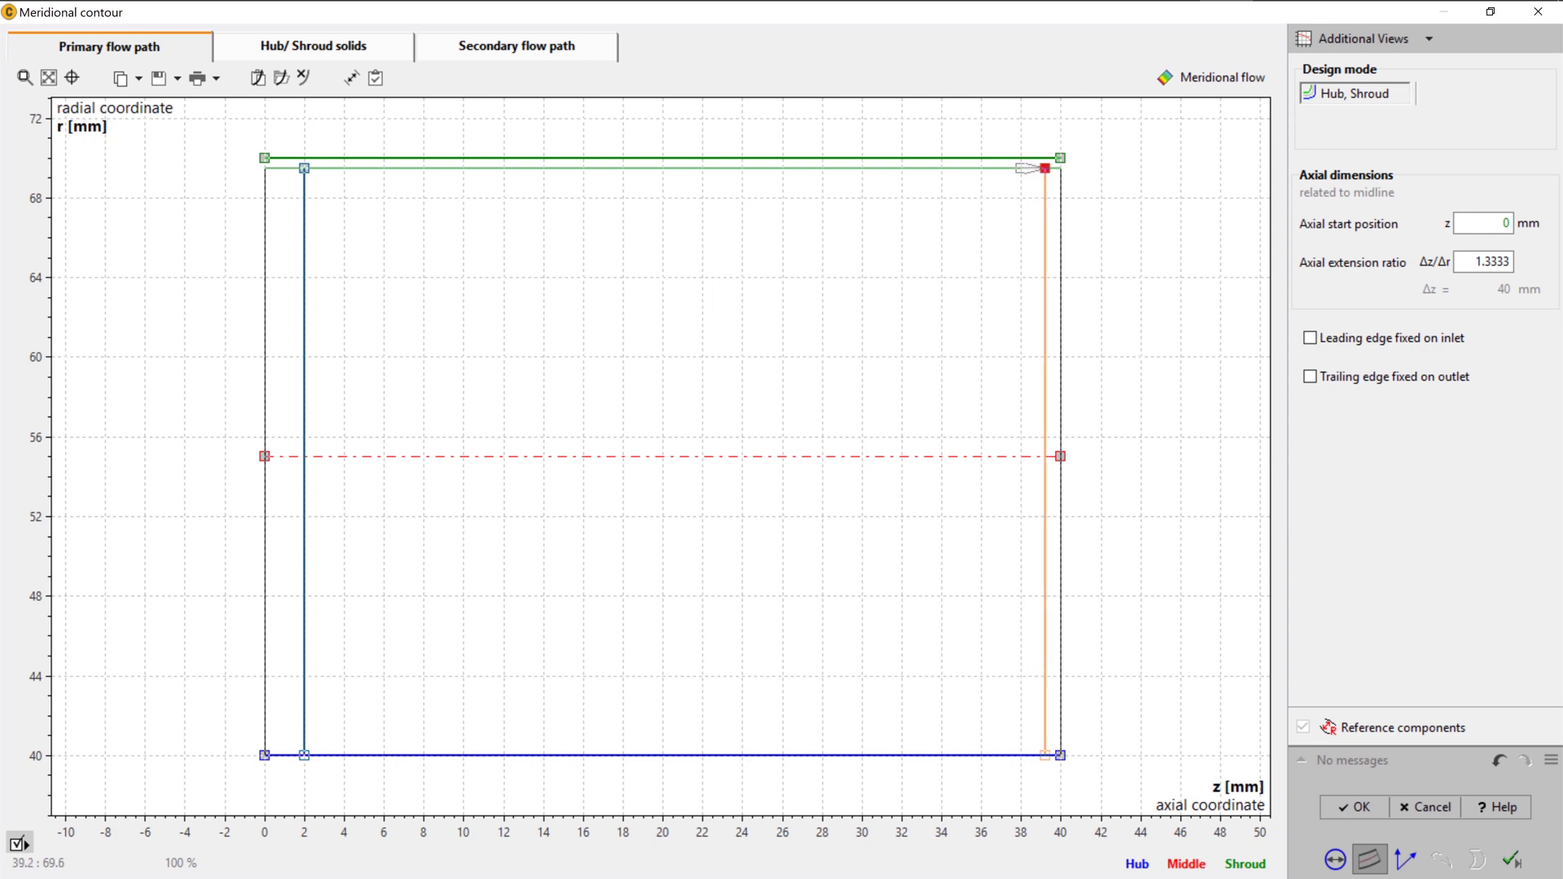
left_click_drag(304, 168, 280, 168)
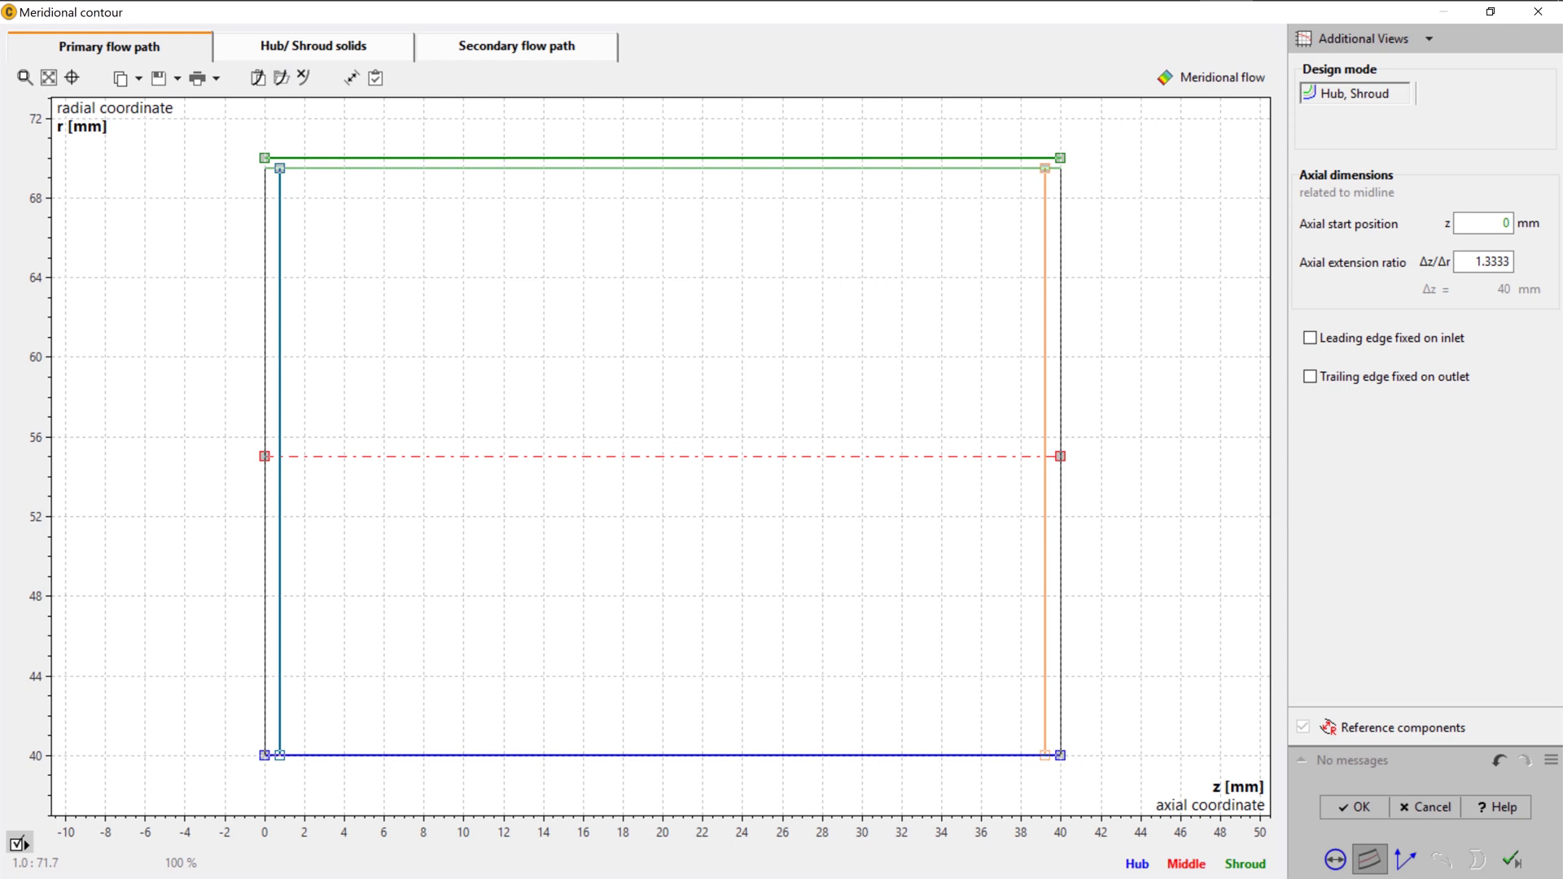
Activate the hub solid design and set the inner hub contour to a radius of 36 mm at both ends
left_click(314, 45)
left_click(1306, 145)
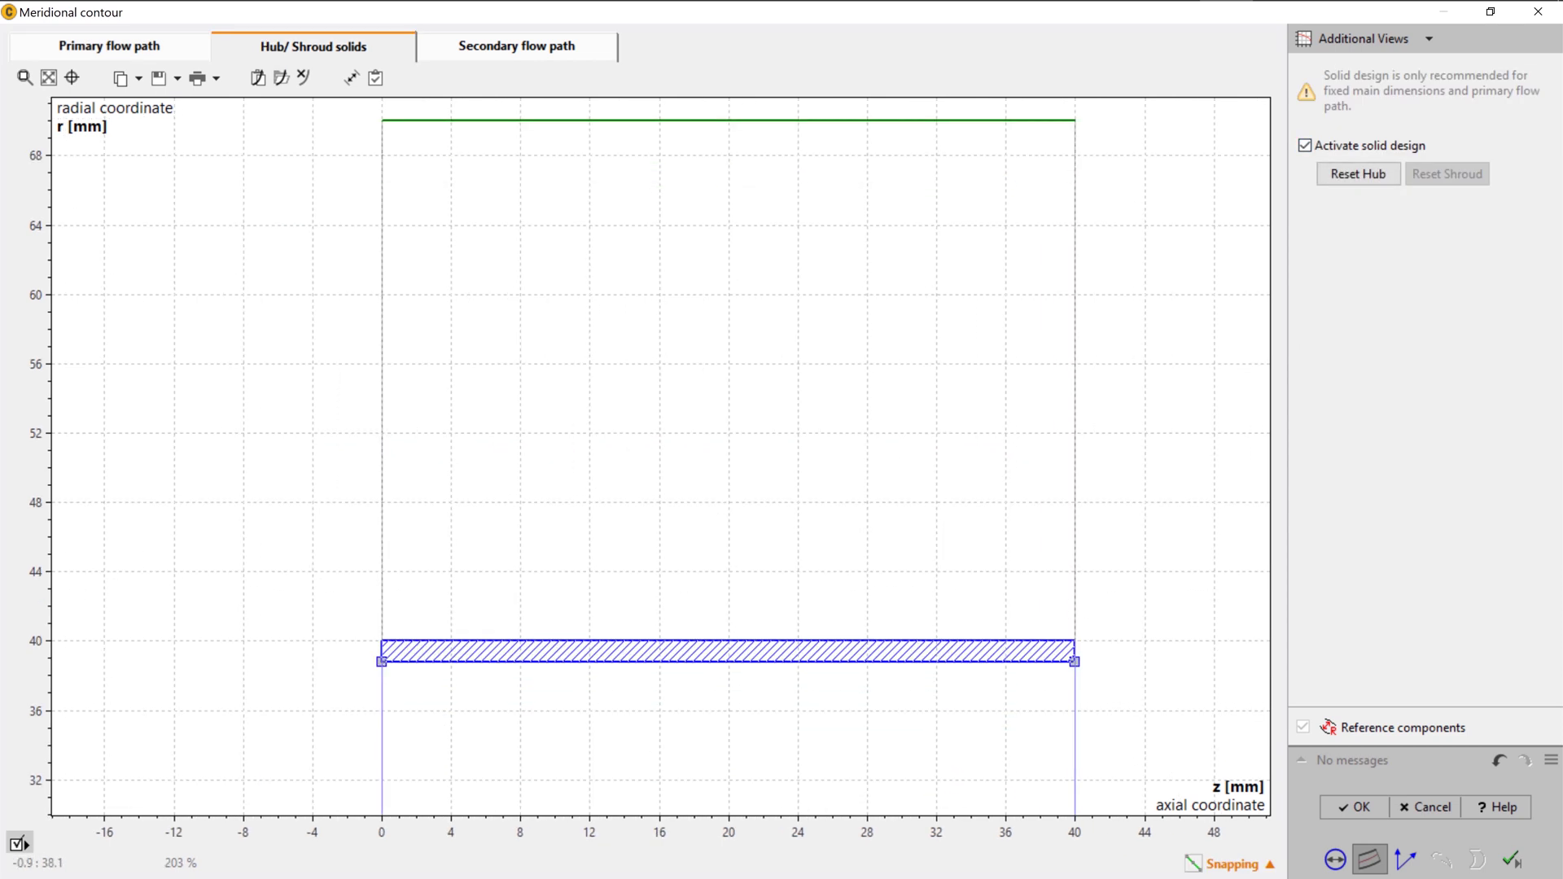
right_click(383, 661)
left_click(431, 677)
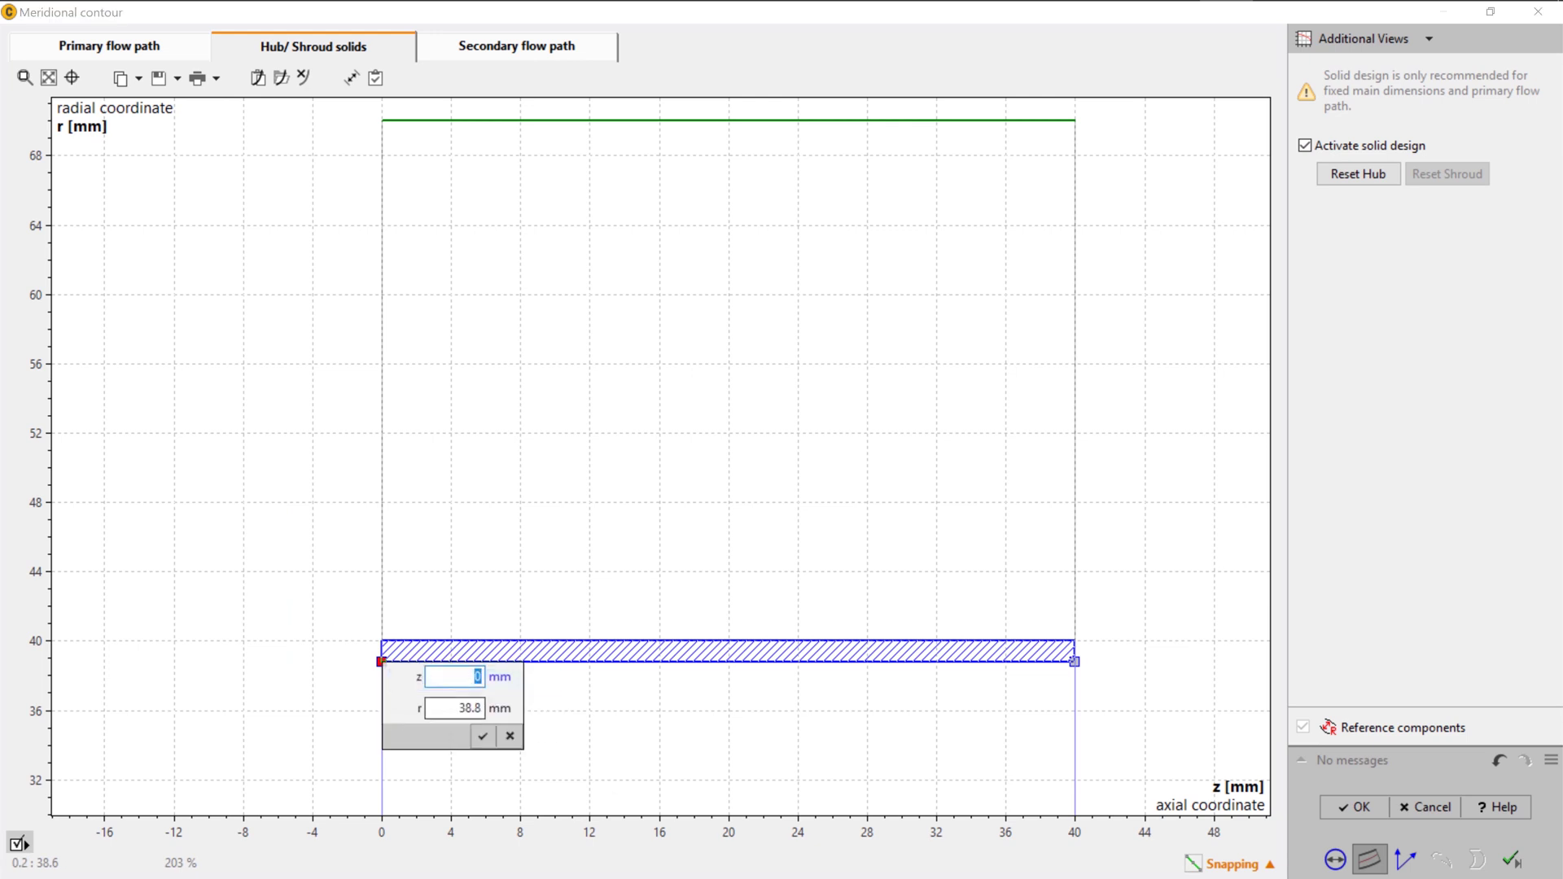
key("Tab")
type("36")
key("Return")
left_click_drag(1075, 662, 1075, 711)
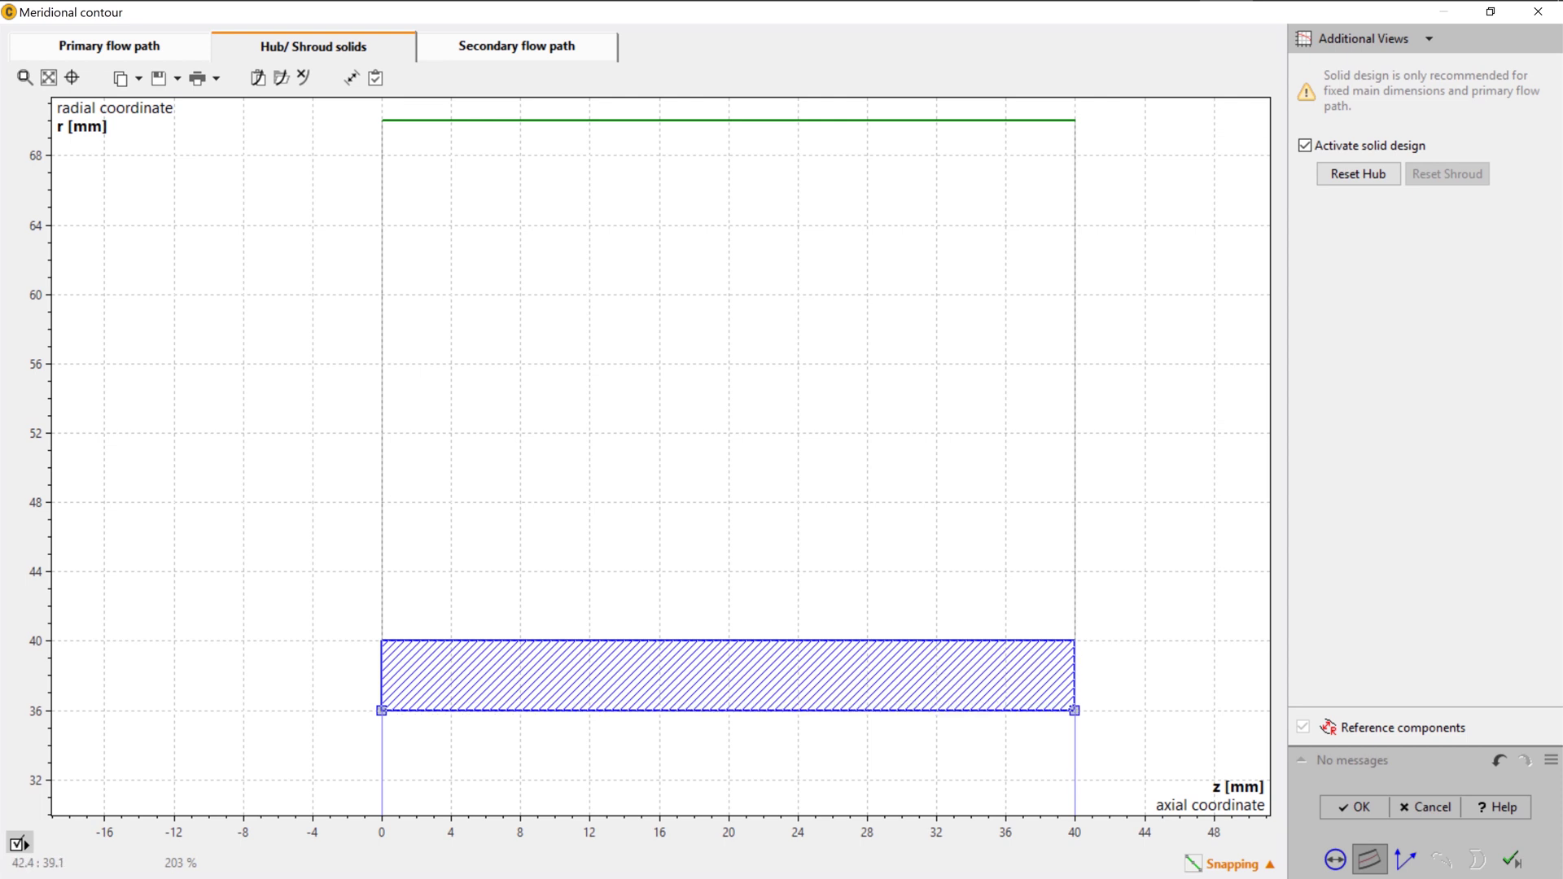
In the blade properties, specify Variable load with cu about 20 m/s at the hub and 30 m/s at the shroud, and set 11 blades
left_click(1406, 860)
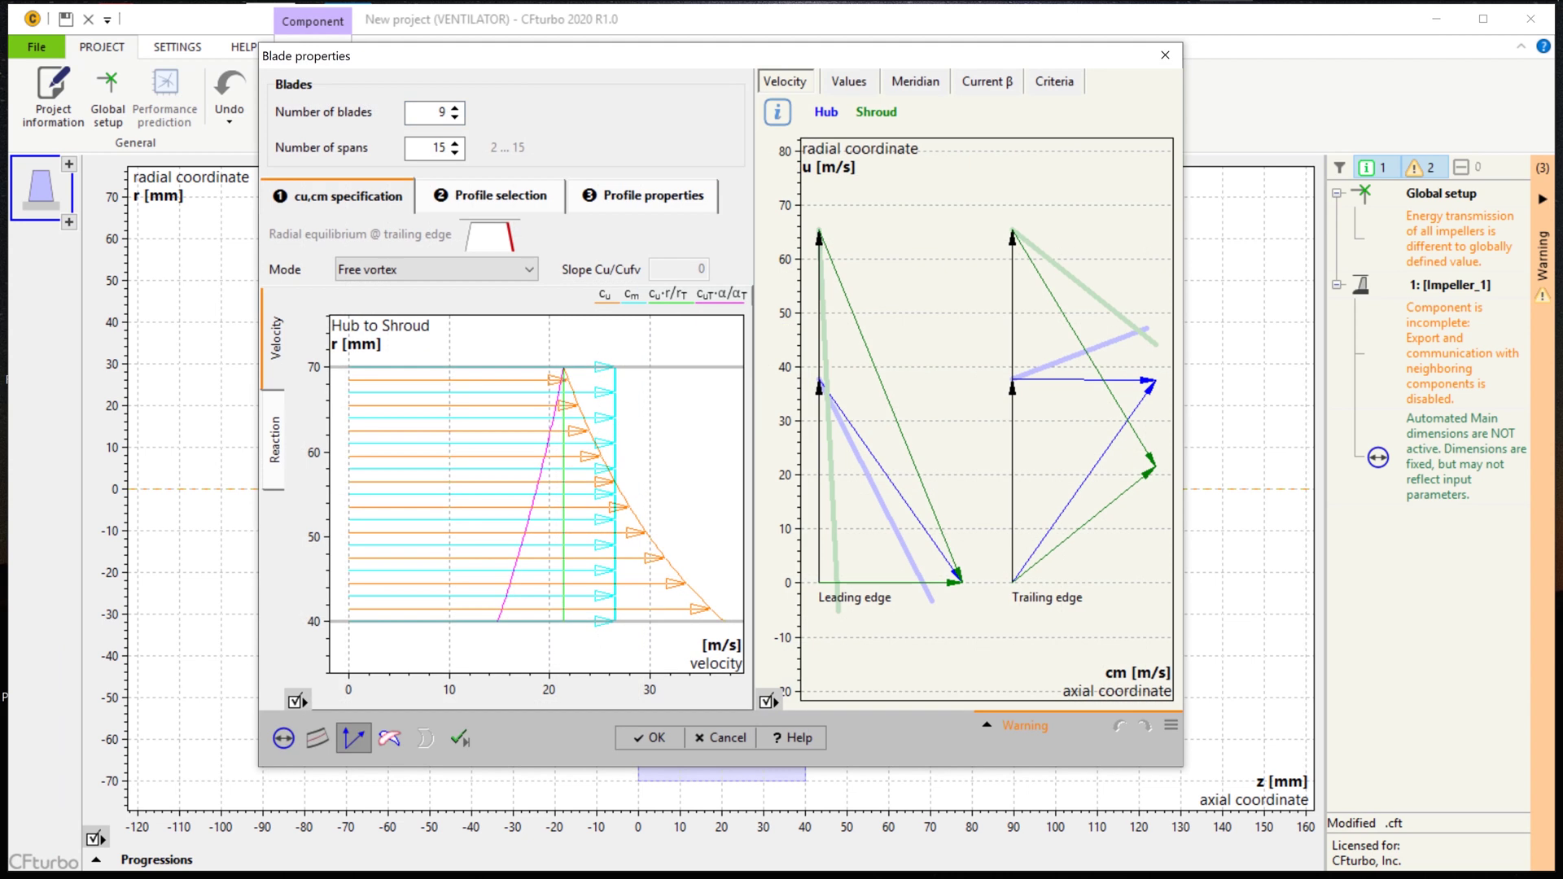
left_click(436, 270)
left_click(383, 287)
left_click_drag(725, 621, 556, 621)
left_click_drag(562, 366, 651, 366)
left_click_drag(556, 621, 551, 621)
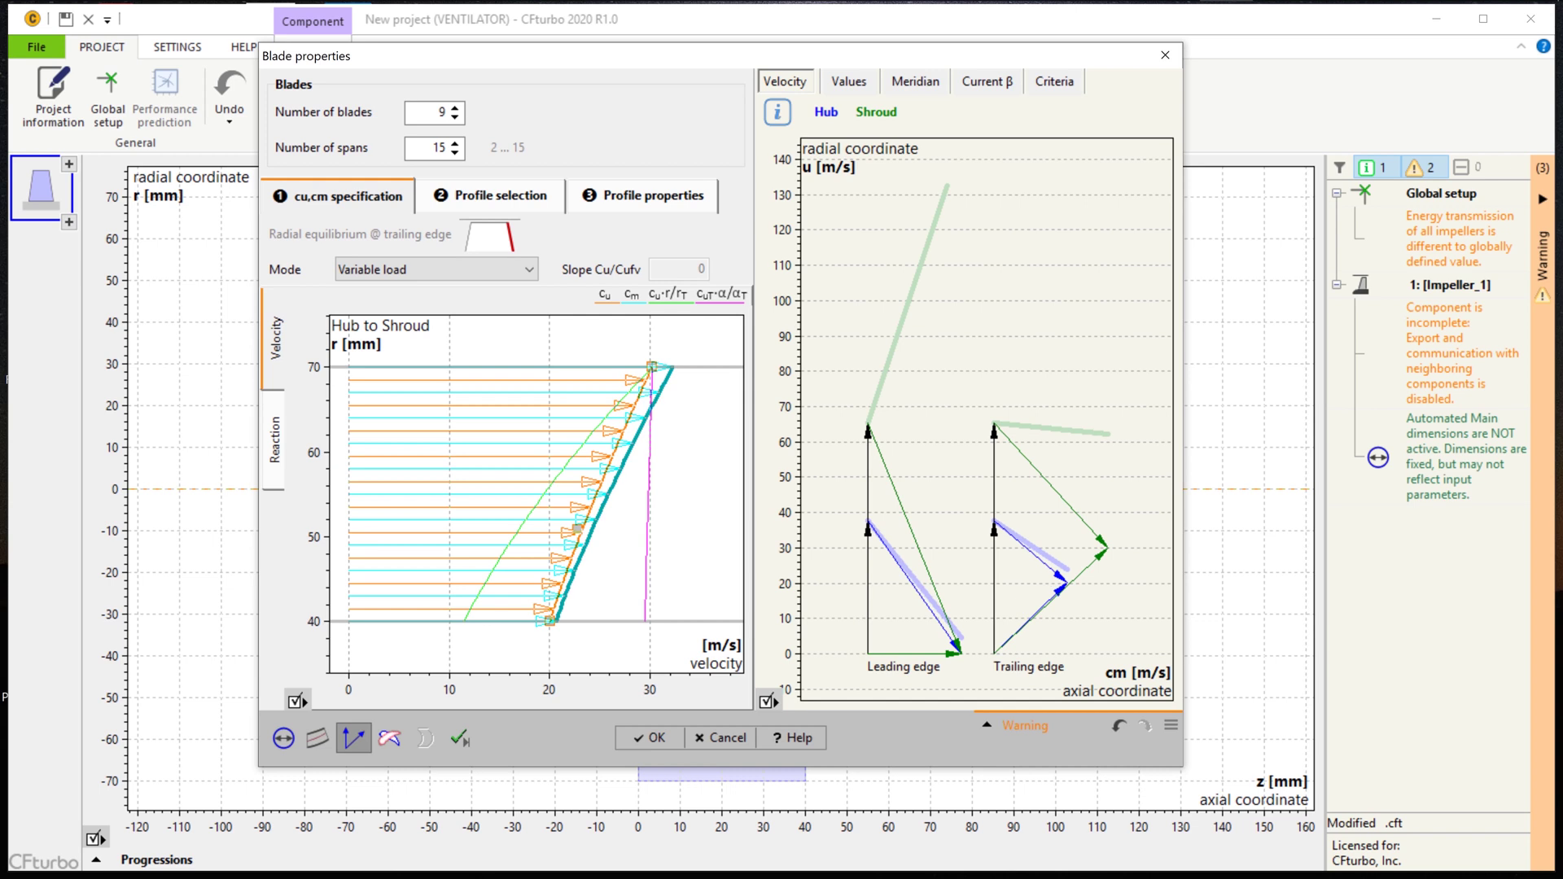
left_click(455, 108)
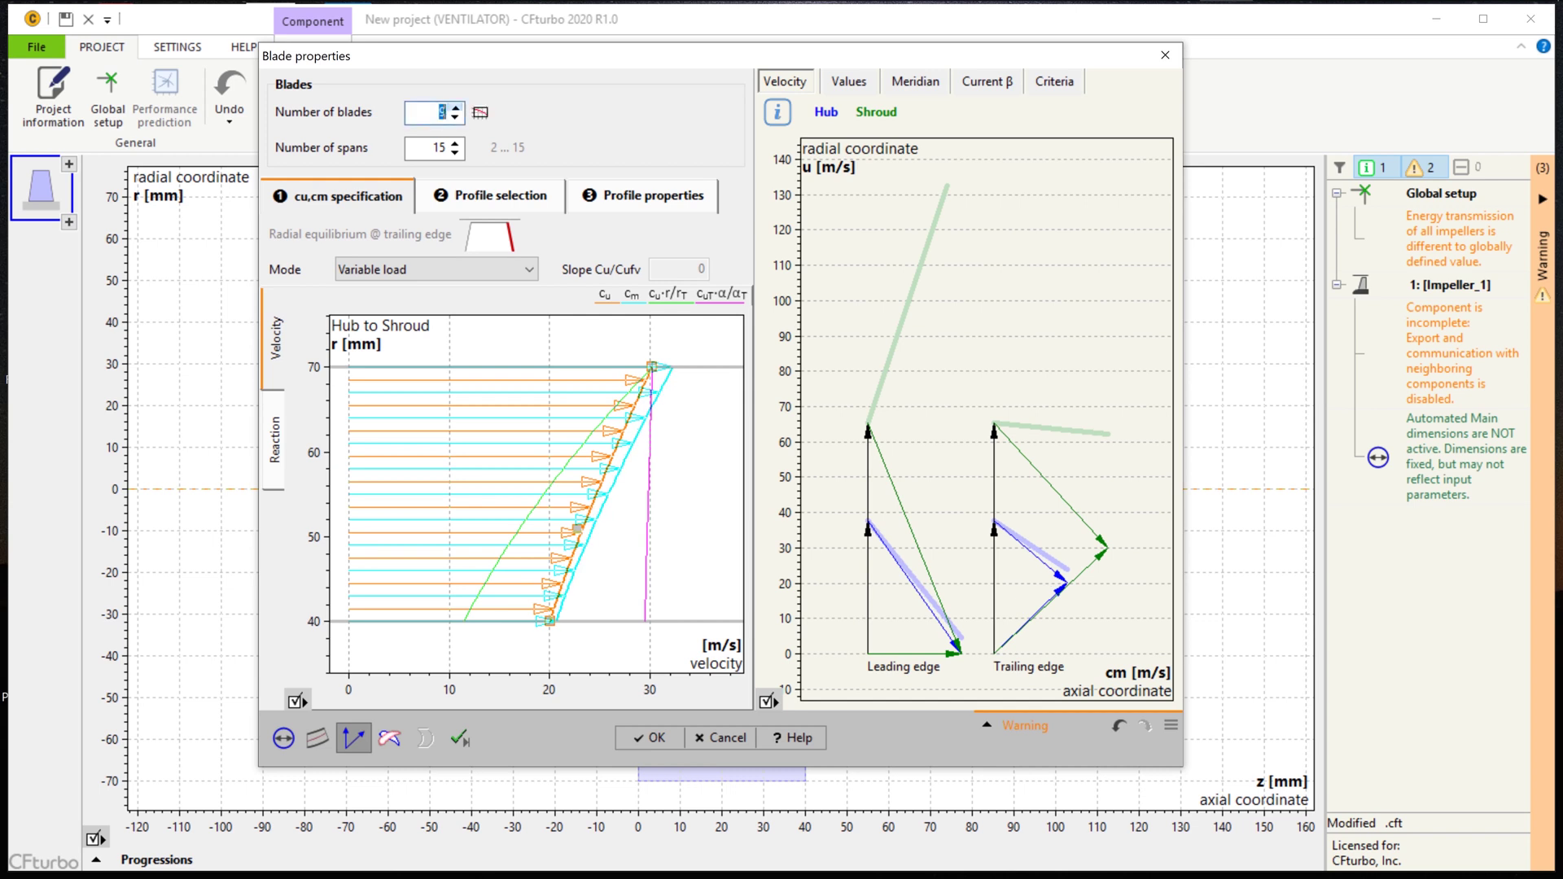
key("Up")
Review the blade profile selection and properties, the values, the meridian, the current β curves and the diffusion number criterion
left_click(500, 196)
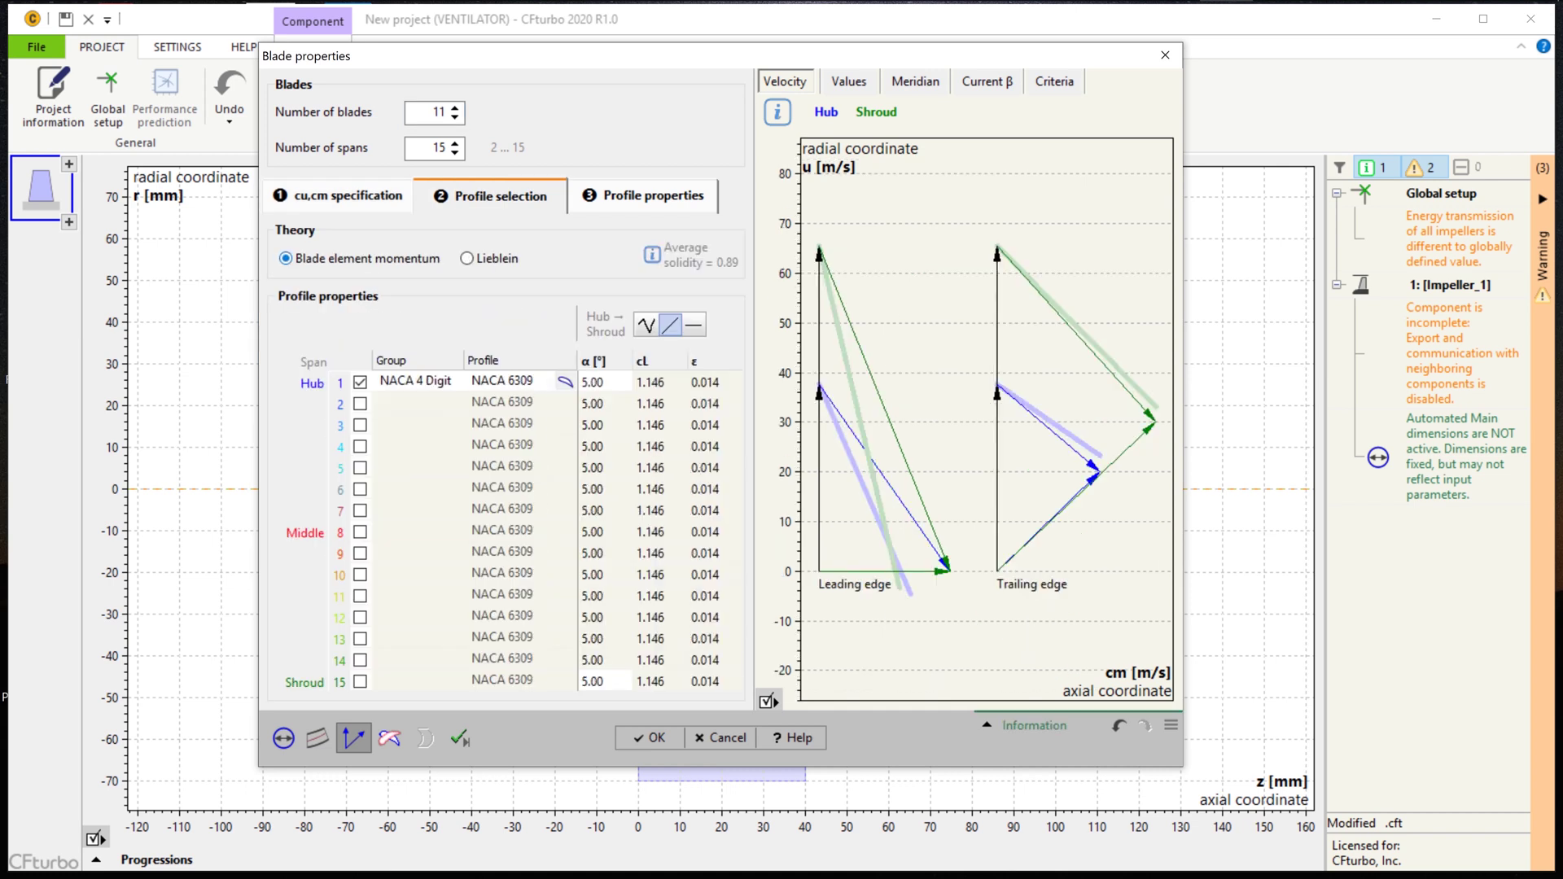
left_click(647, 195)
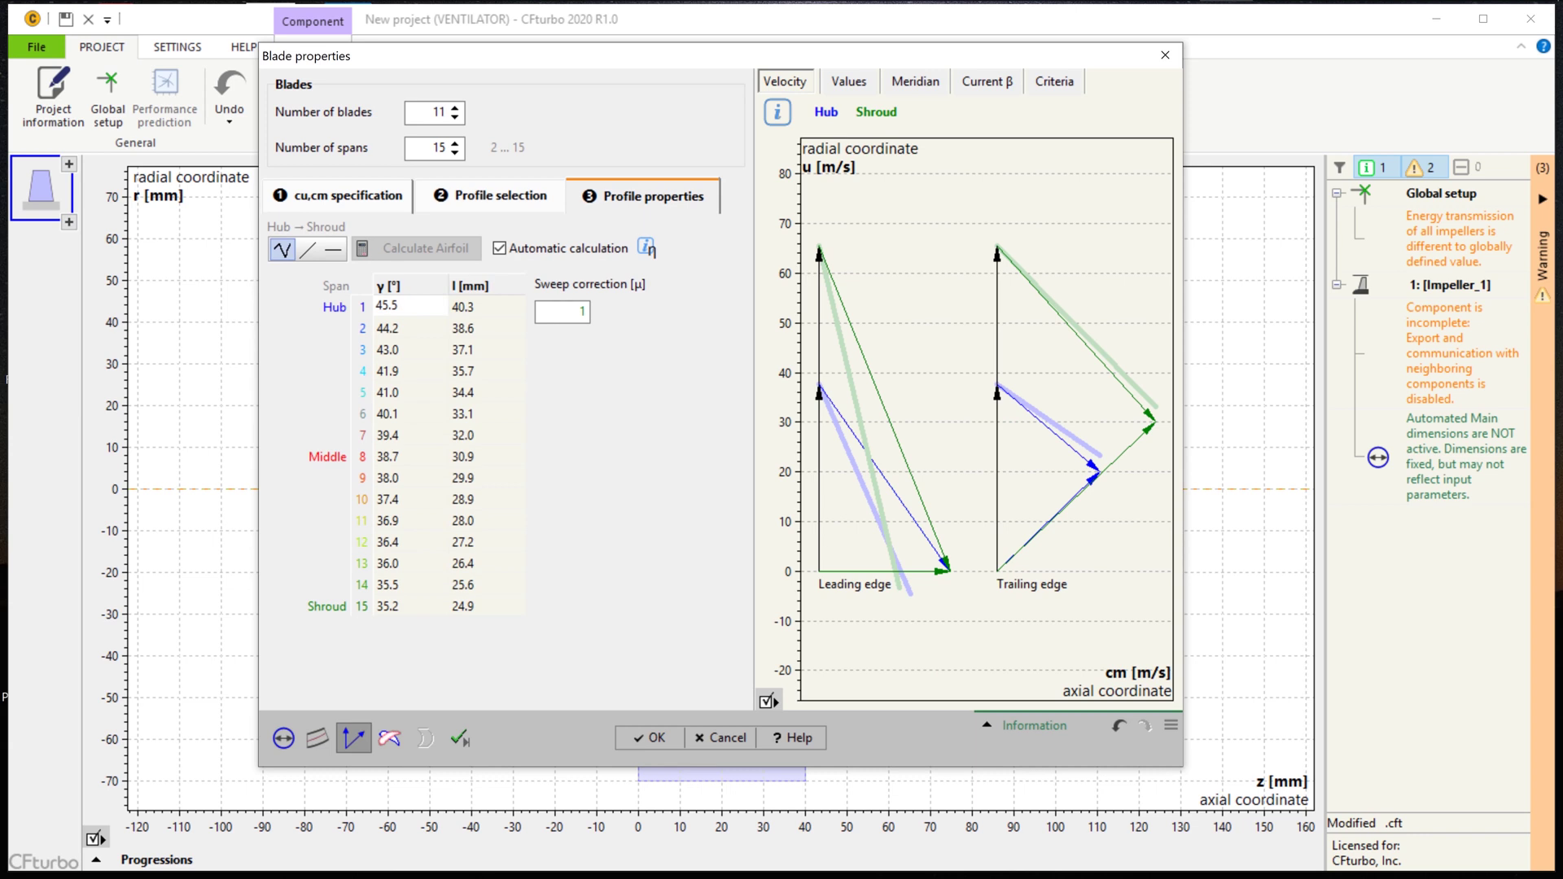
left_click(848, 82)
left_click(915, 81)
left_click(987, 82)
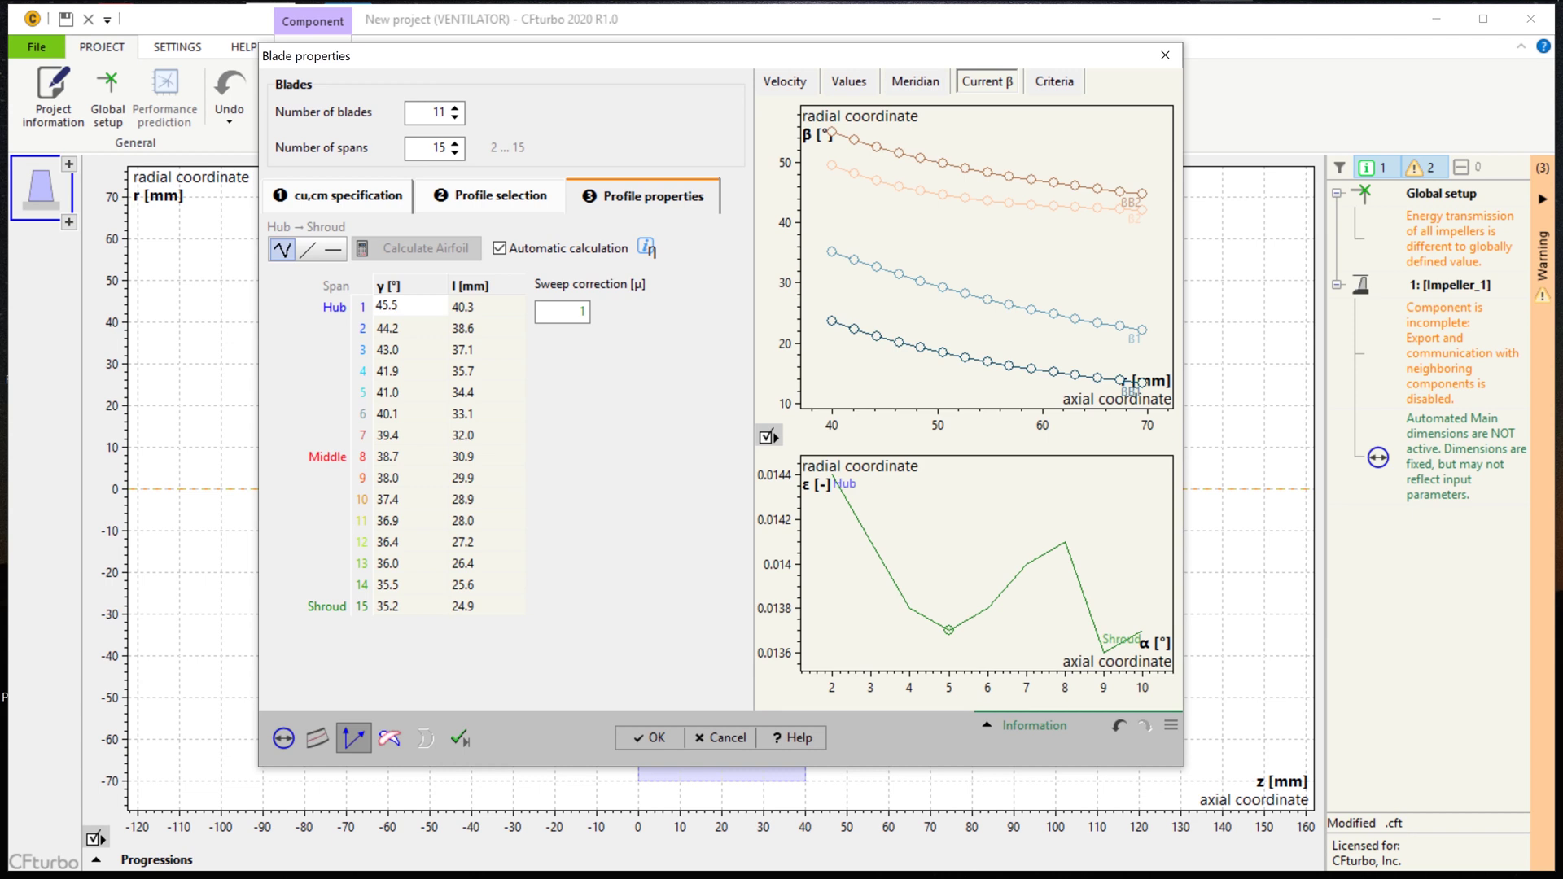
left_click(1054, 81)
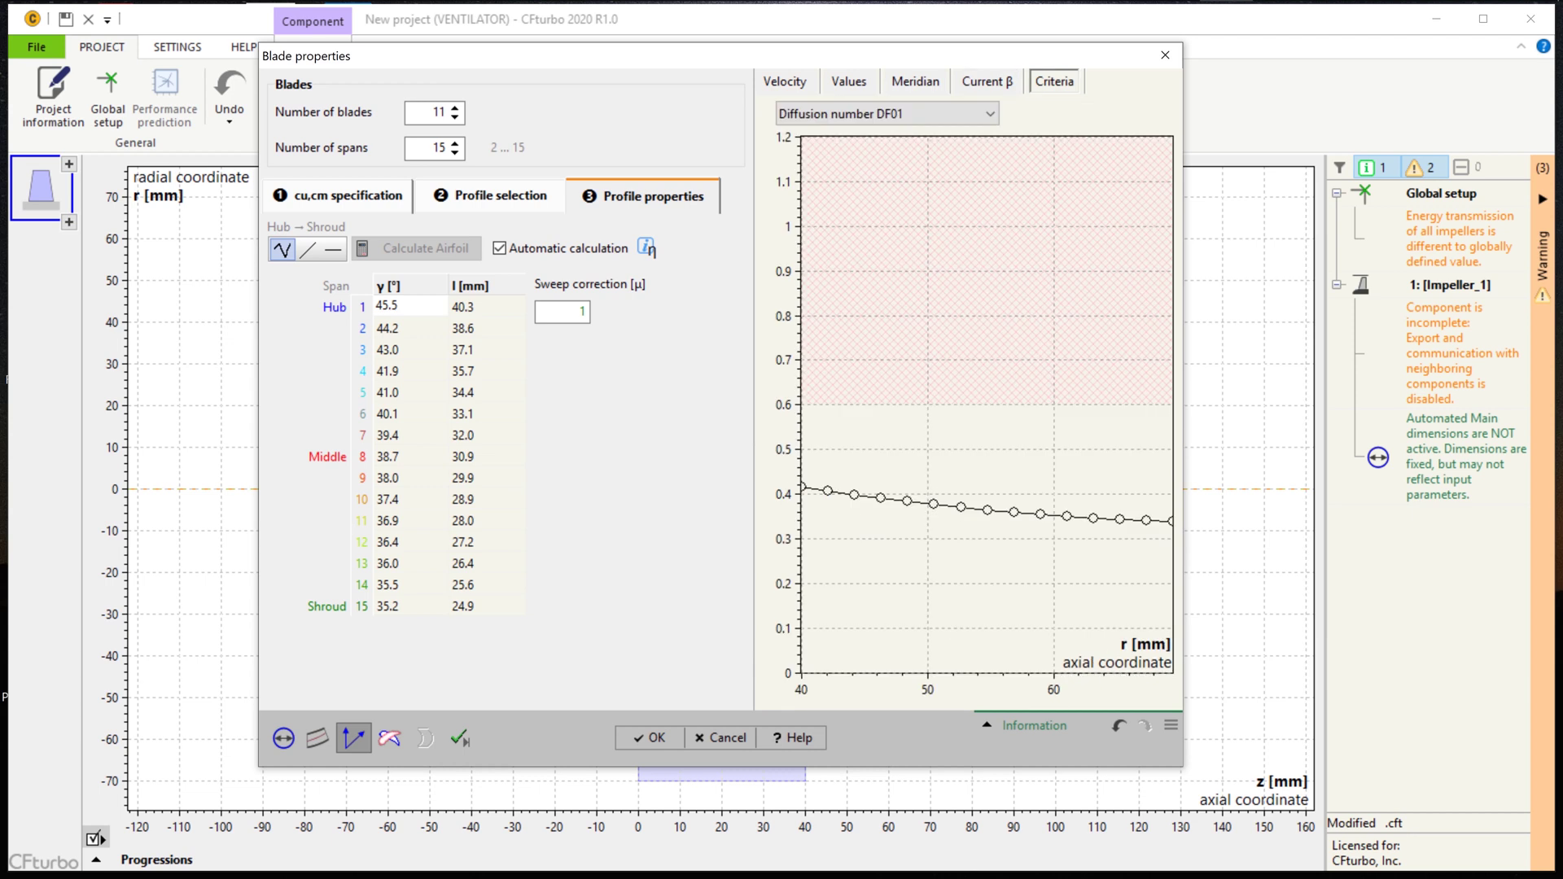
left_click(887, 113)
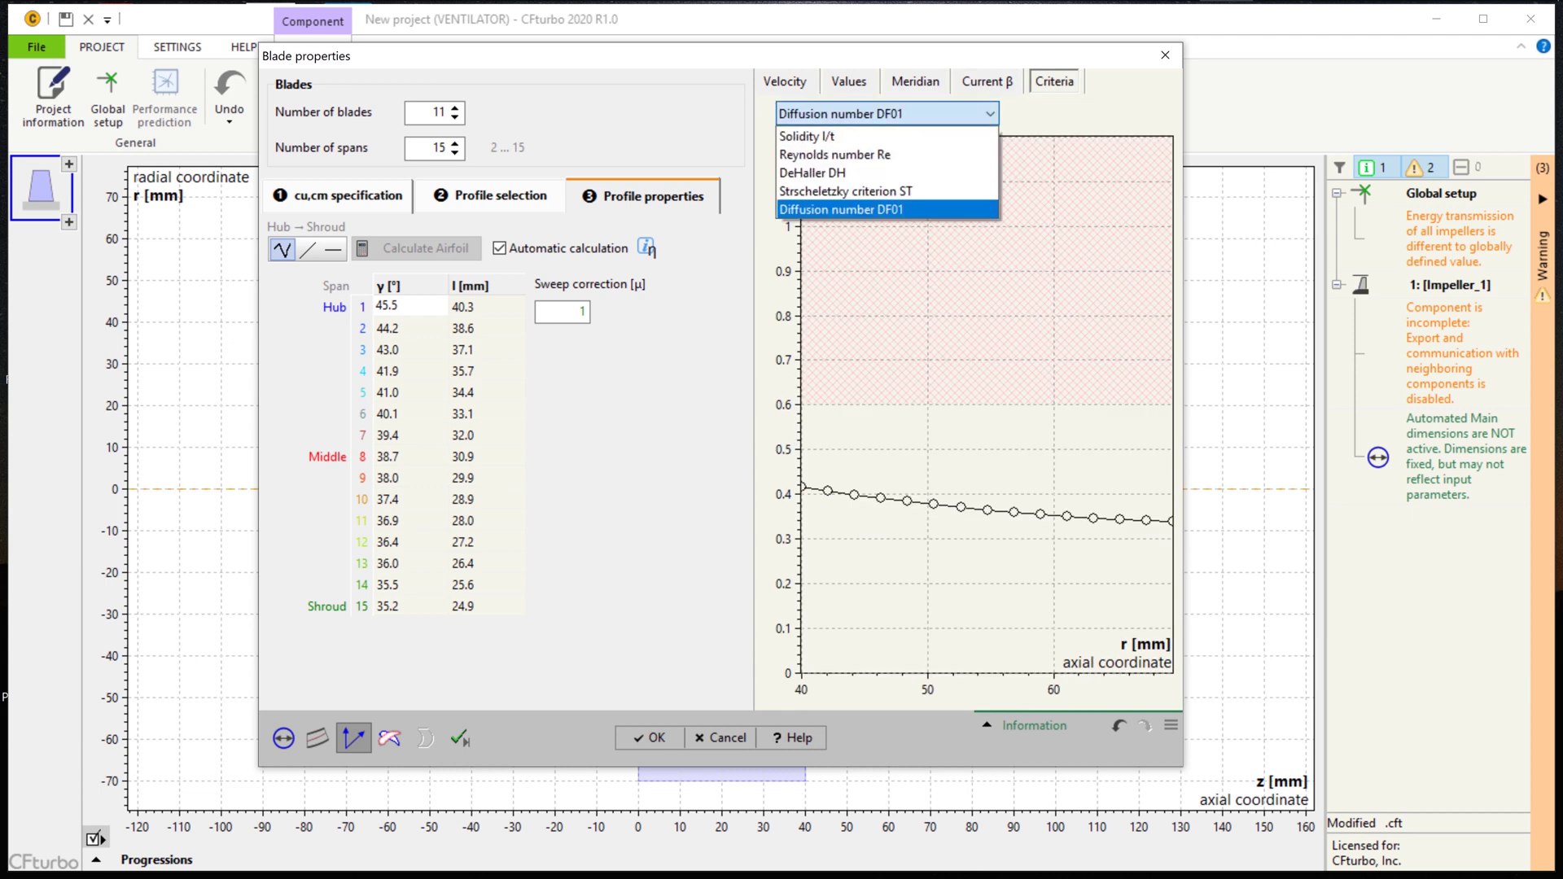
left_click(887, 113)
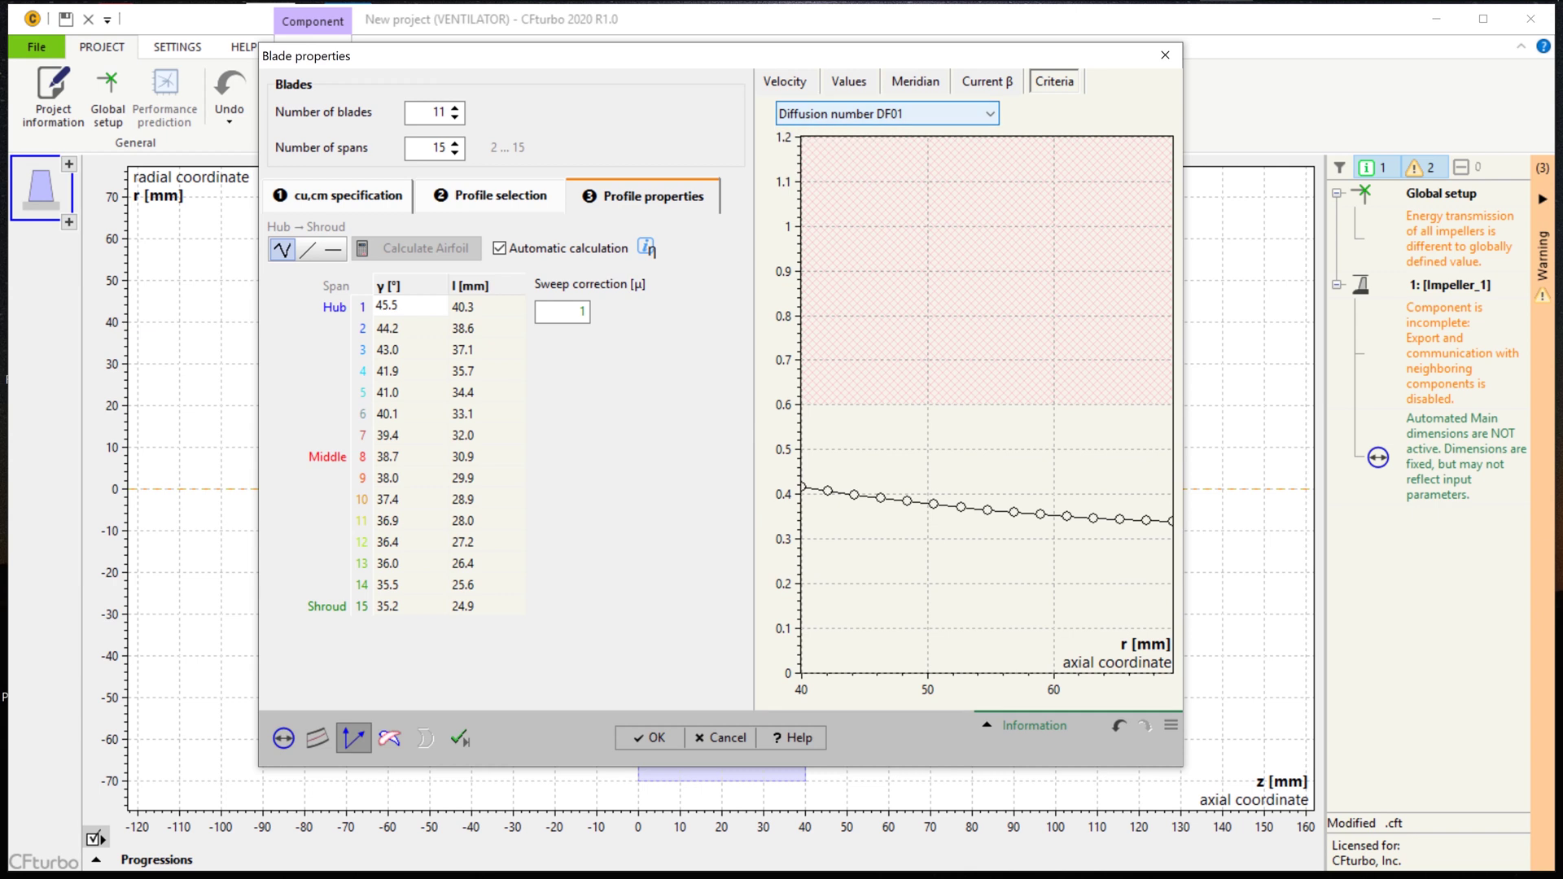
In the blade profiles, set the trailing edge thickness to an absolute value of 0.3 mm
left_click(390, 738)
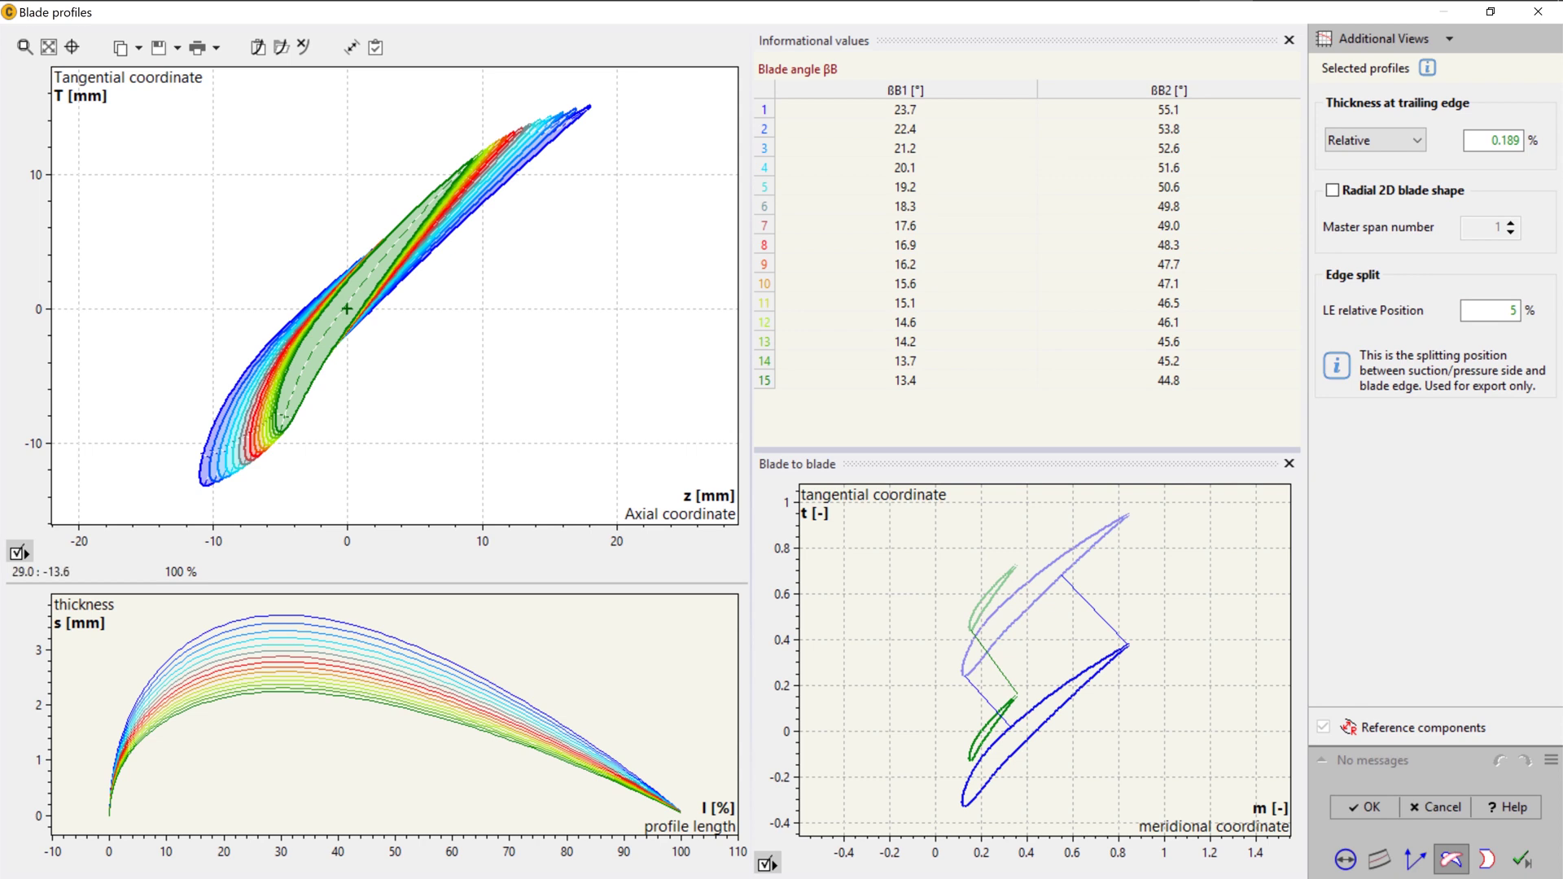
left_click(1376, 140)
left_click(1376, 180)
left_click(1494, 140)
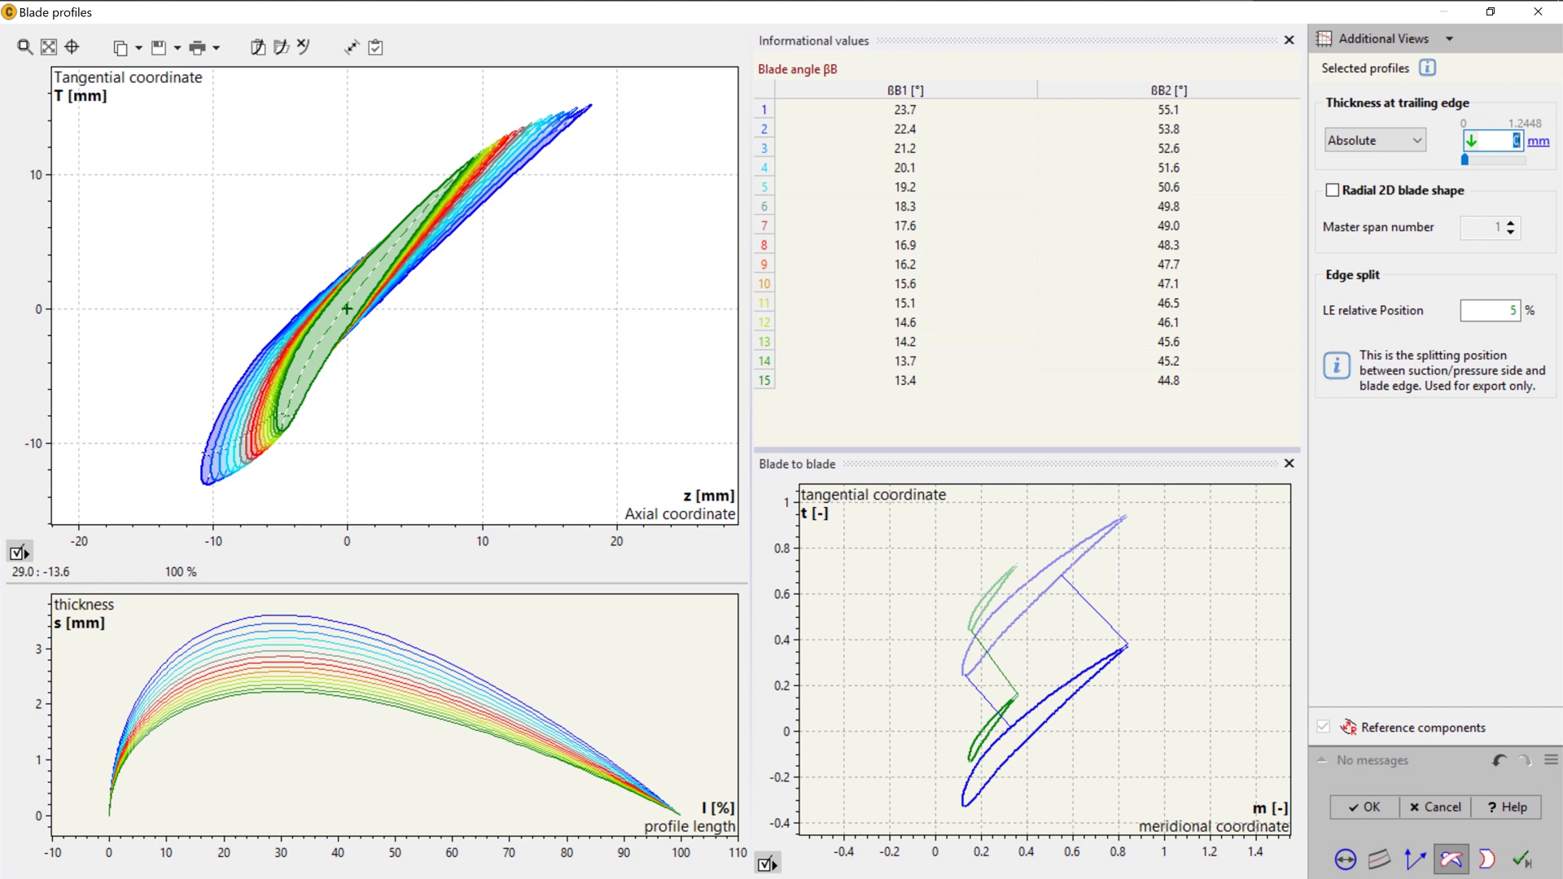
type("0.3")
key("Return")
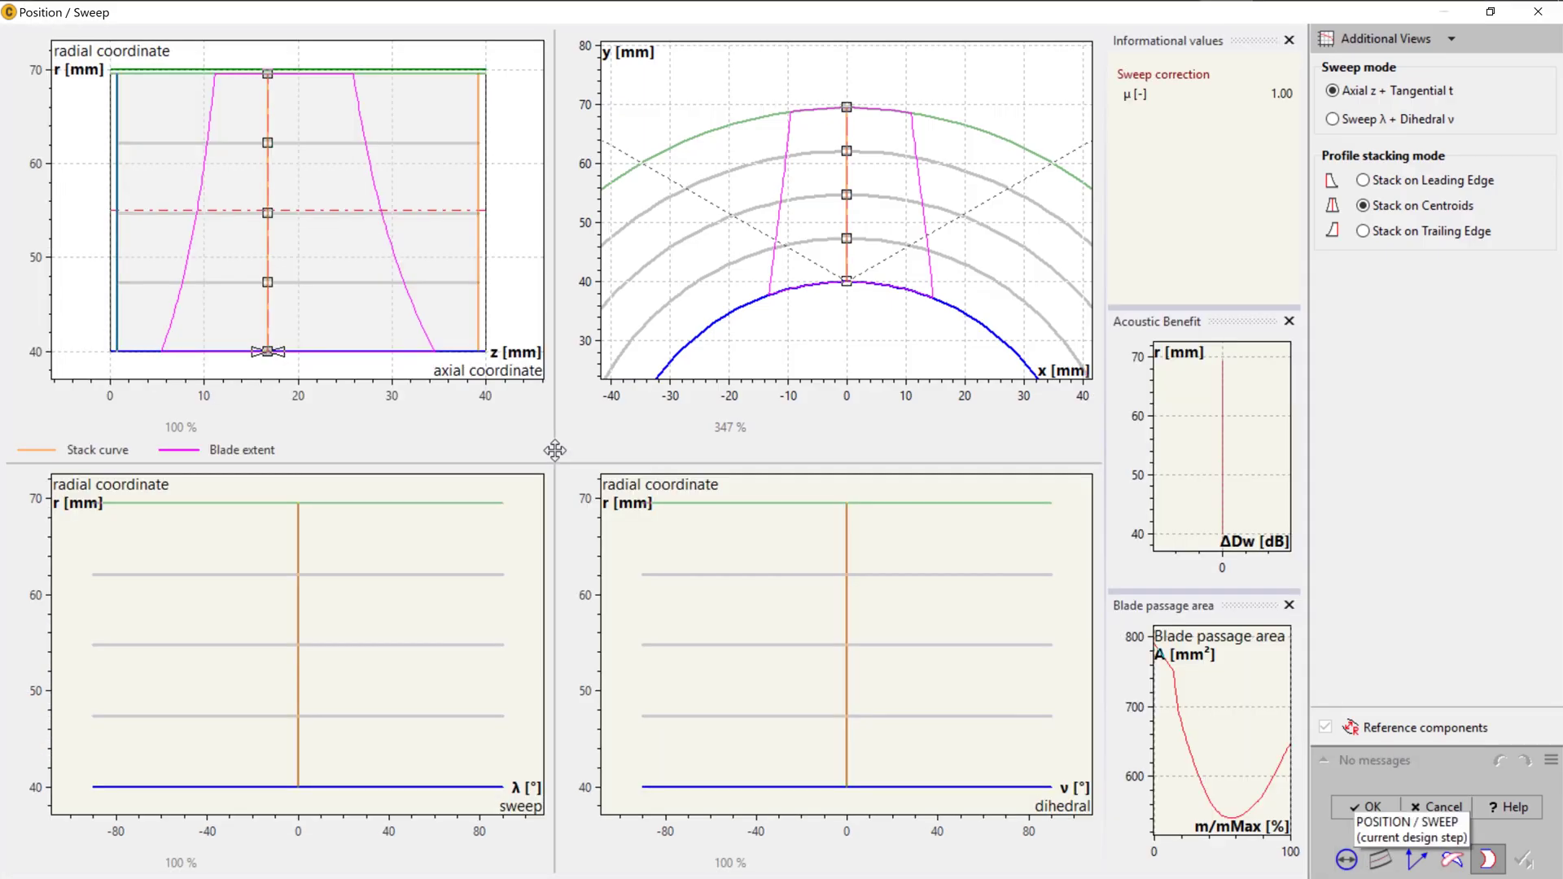
Bend the blade's stack curve axially to about z = 19, 19, 18 and 17 mm from hub to shroud, and curve it tangentially
left_click_drag(267, 282, 290, 282)
left_click_drag(267, 212, 288, 212)
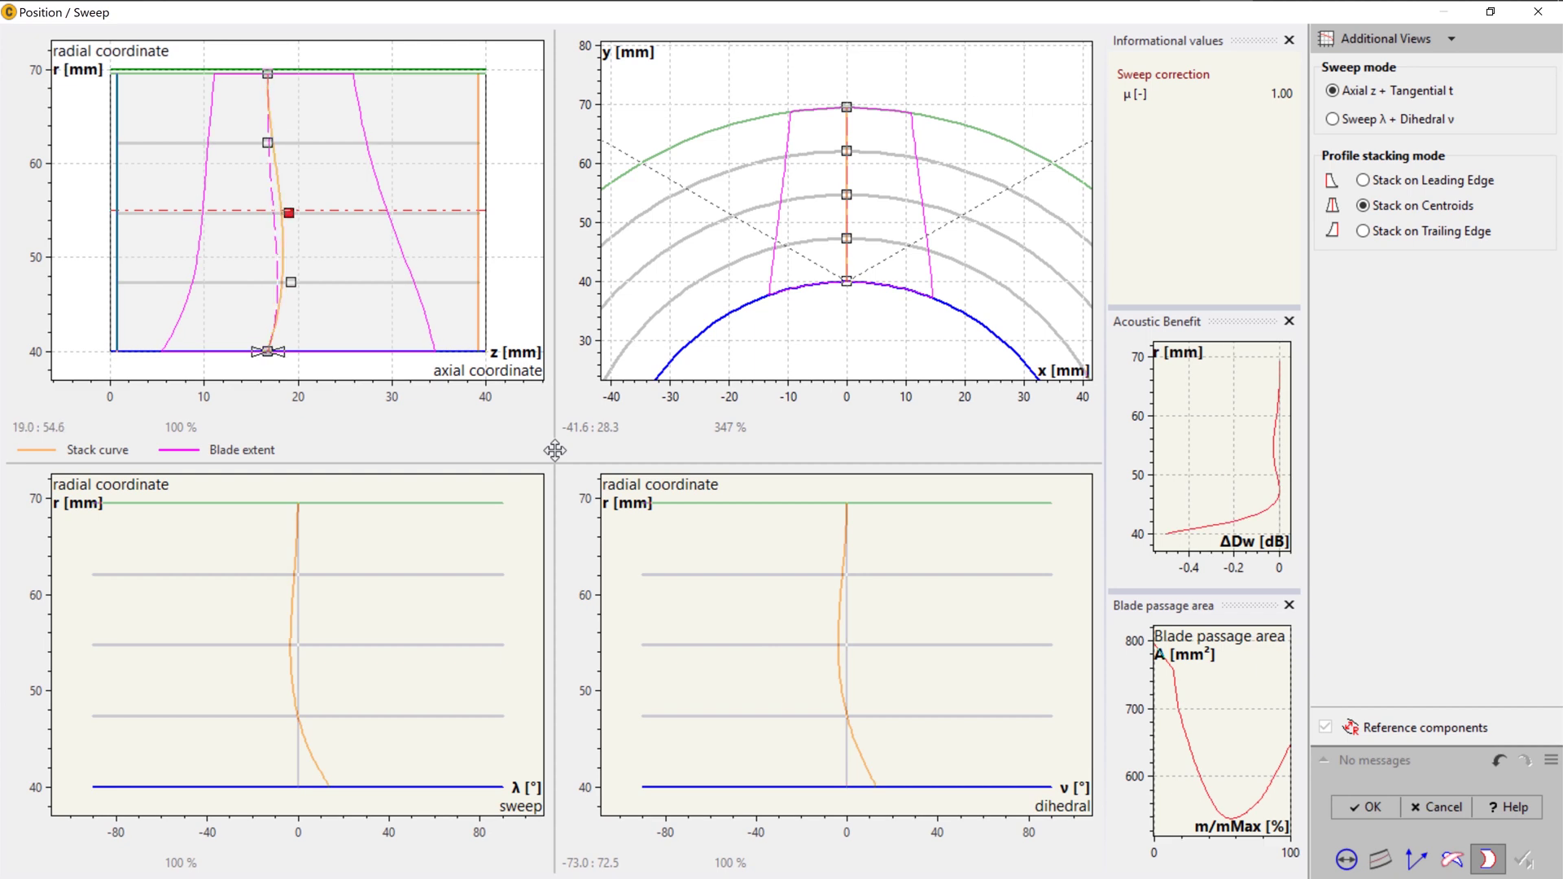
left_click_drag(267, 143, 283, 143)
left_click_drag(267, 74, 269, 74)
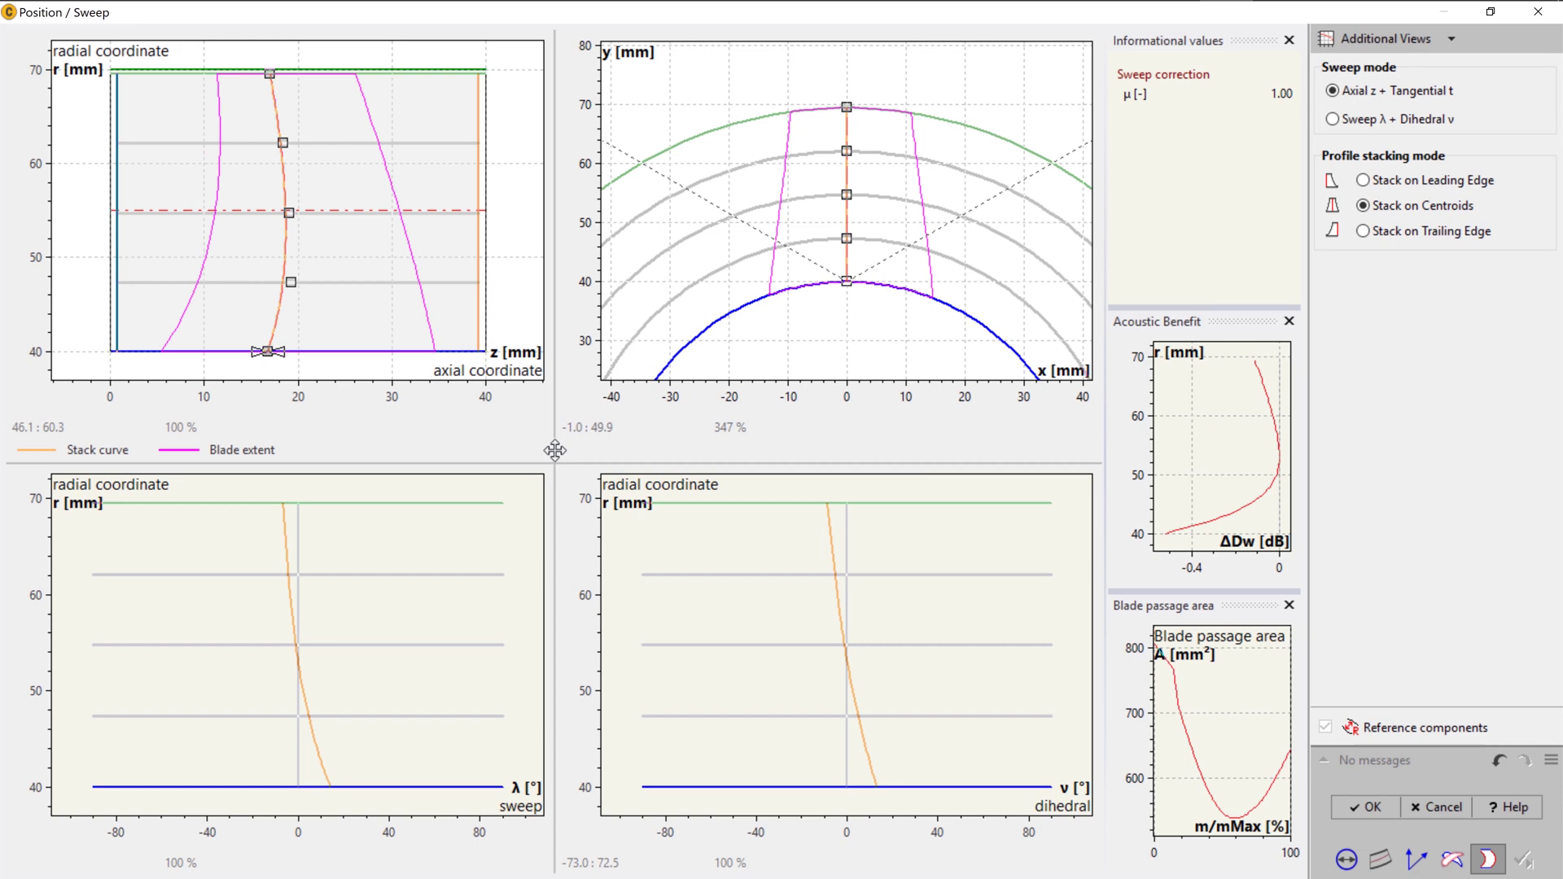
left_click_drag(847, 238, 842, 107)
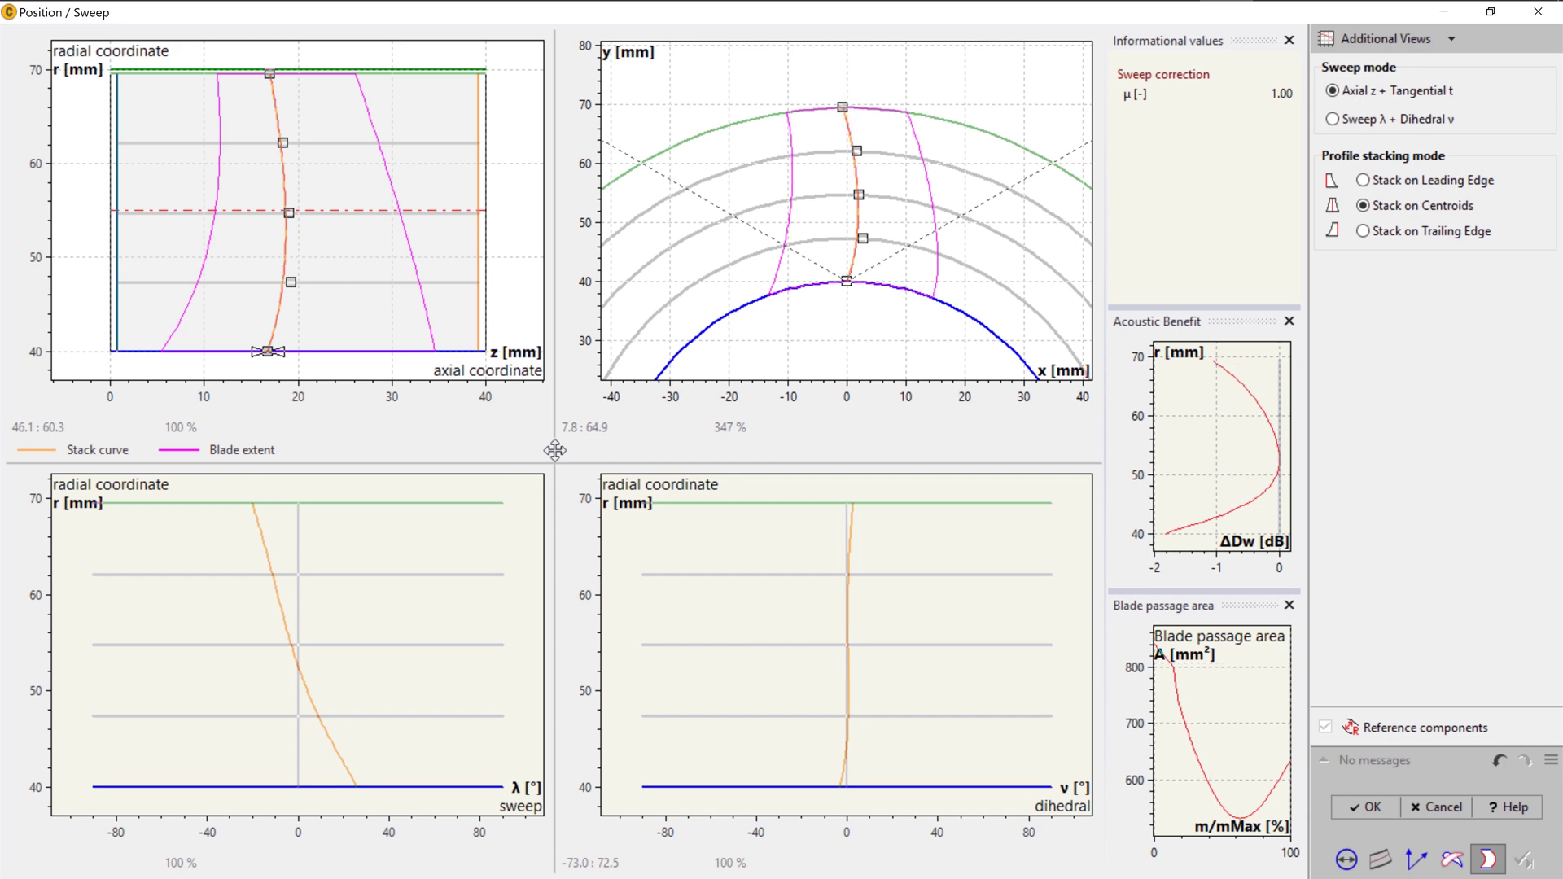
Confirm the blade sweep and examine the finished impeller in the 3D model
key("Return")
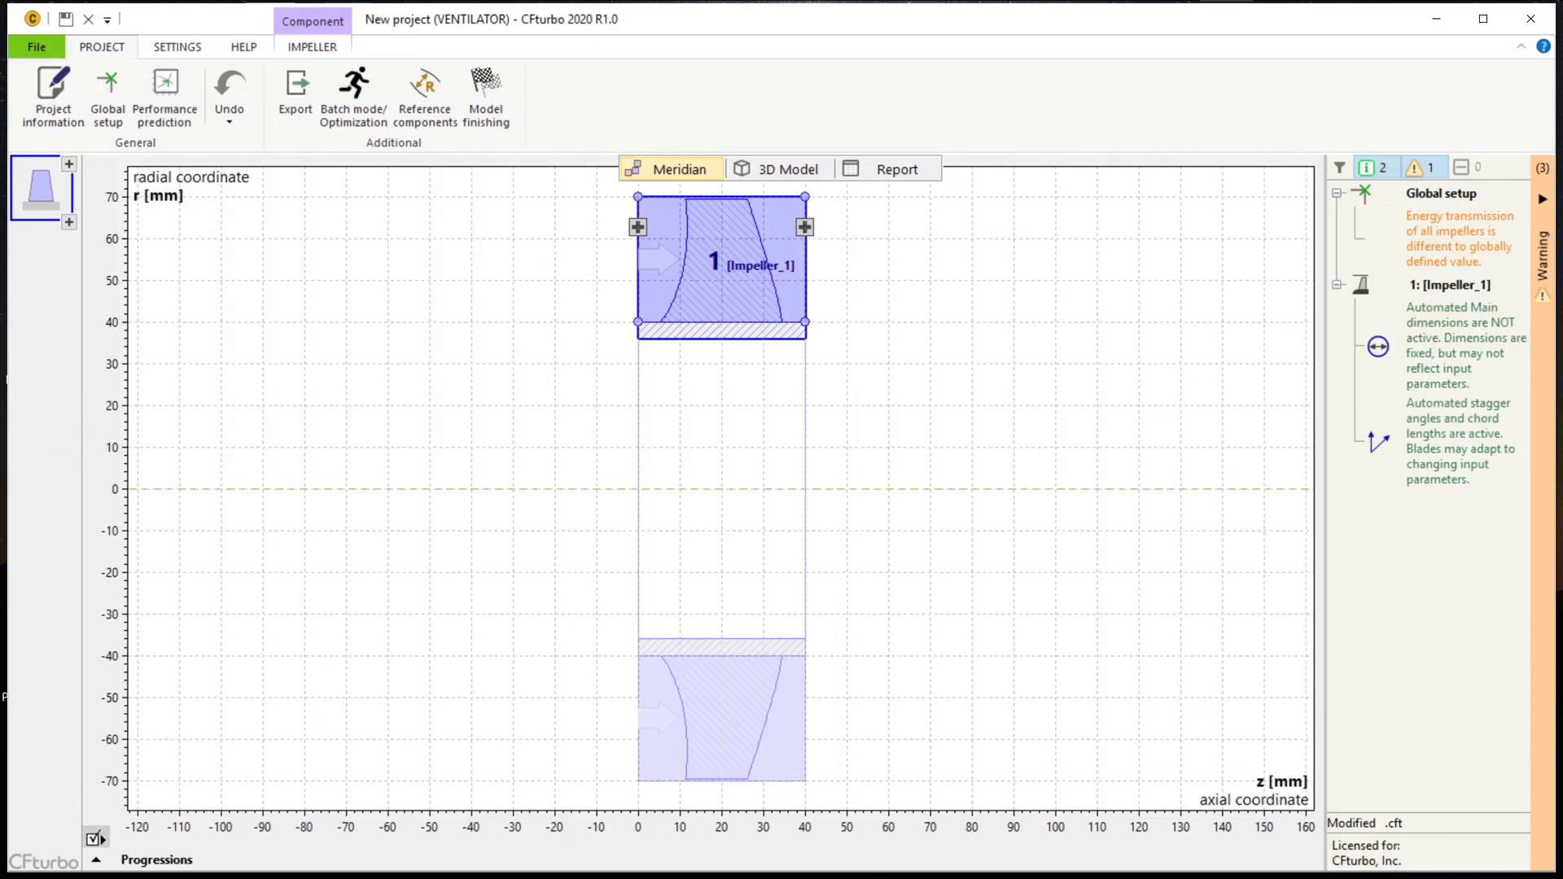
left_click(780, 168)
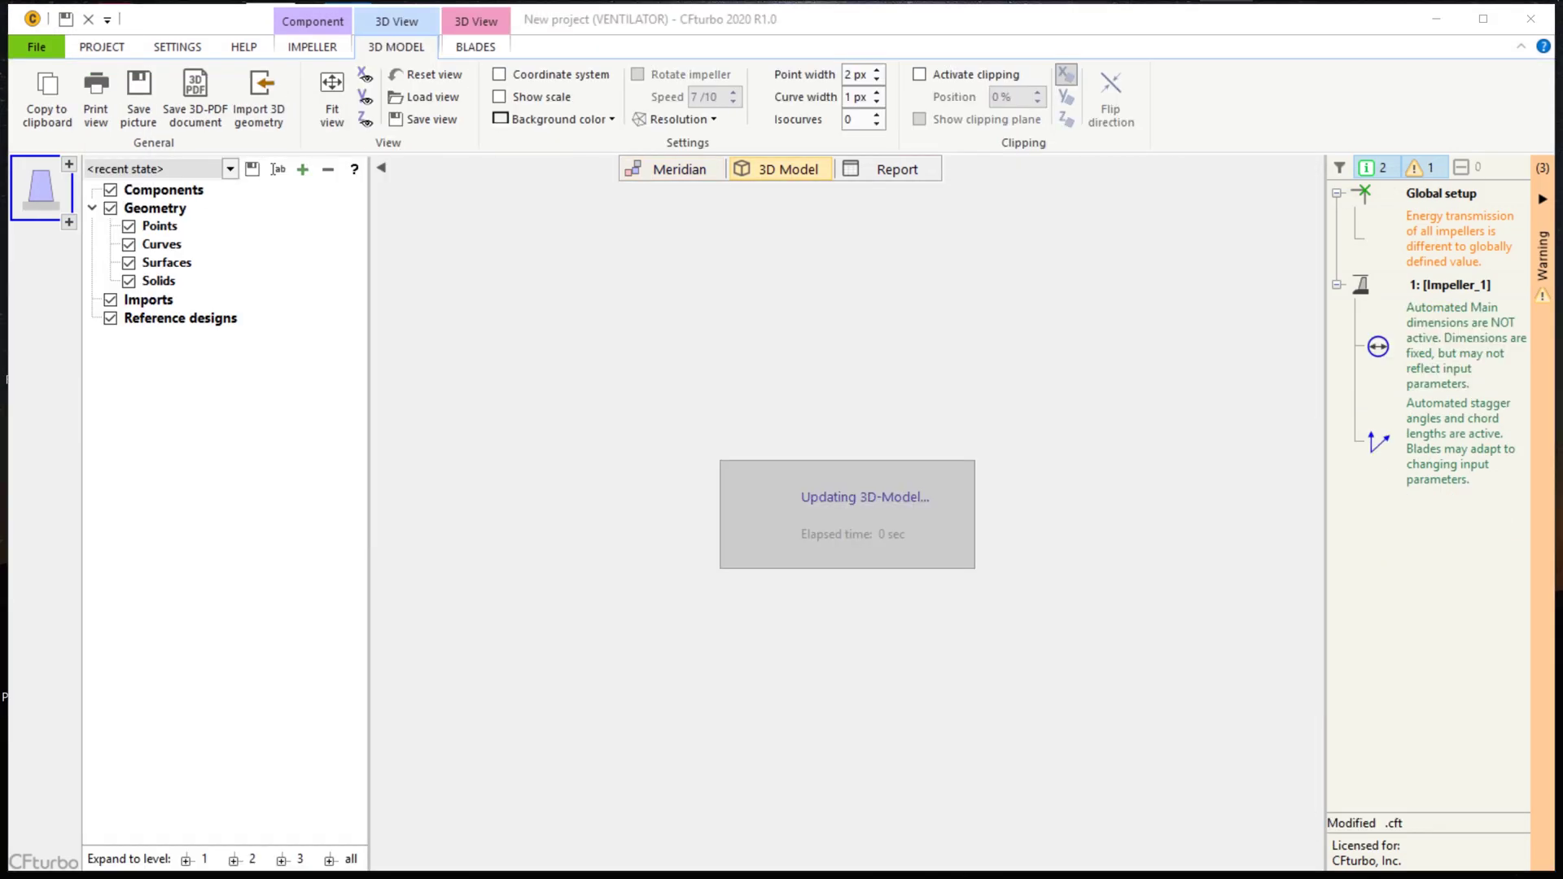
left_click_drag(676, 497, 757, 537)
scroll(655, 556, "up", 2)
right_click_drag(757, 538, 663, 556)
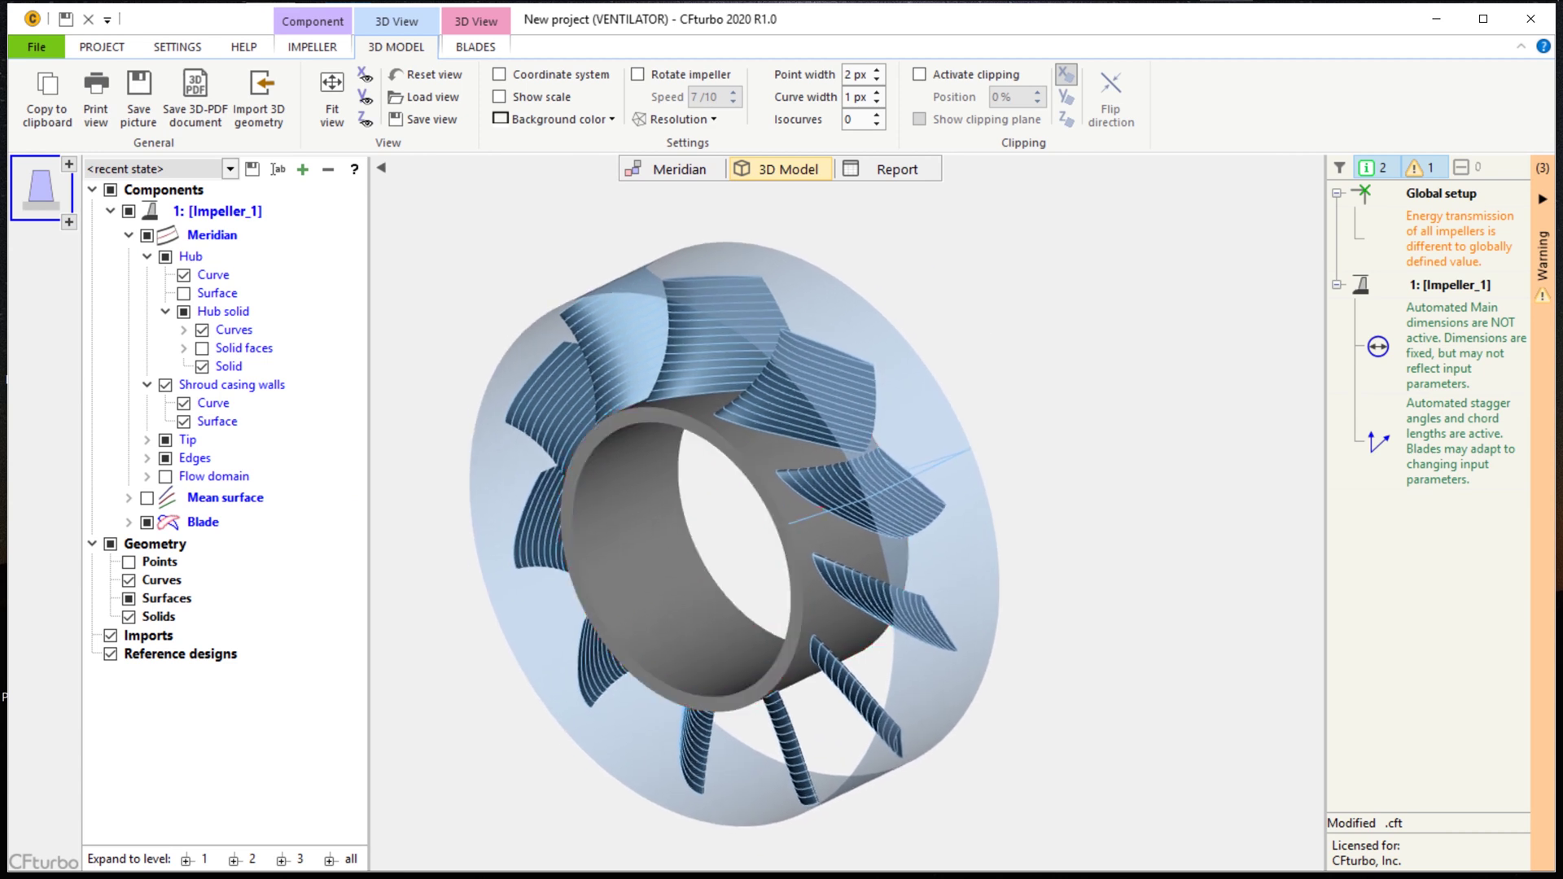
Add a second impeller downstream of the first, make it contra rotating, and set its inlet and outlet tip clearance to 0.5 mm
left_click(68, 221)
left_click(162, 260)
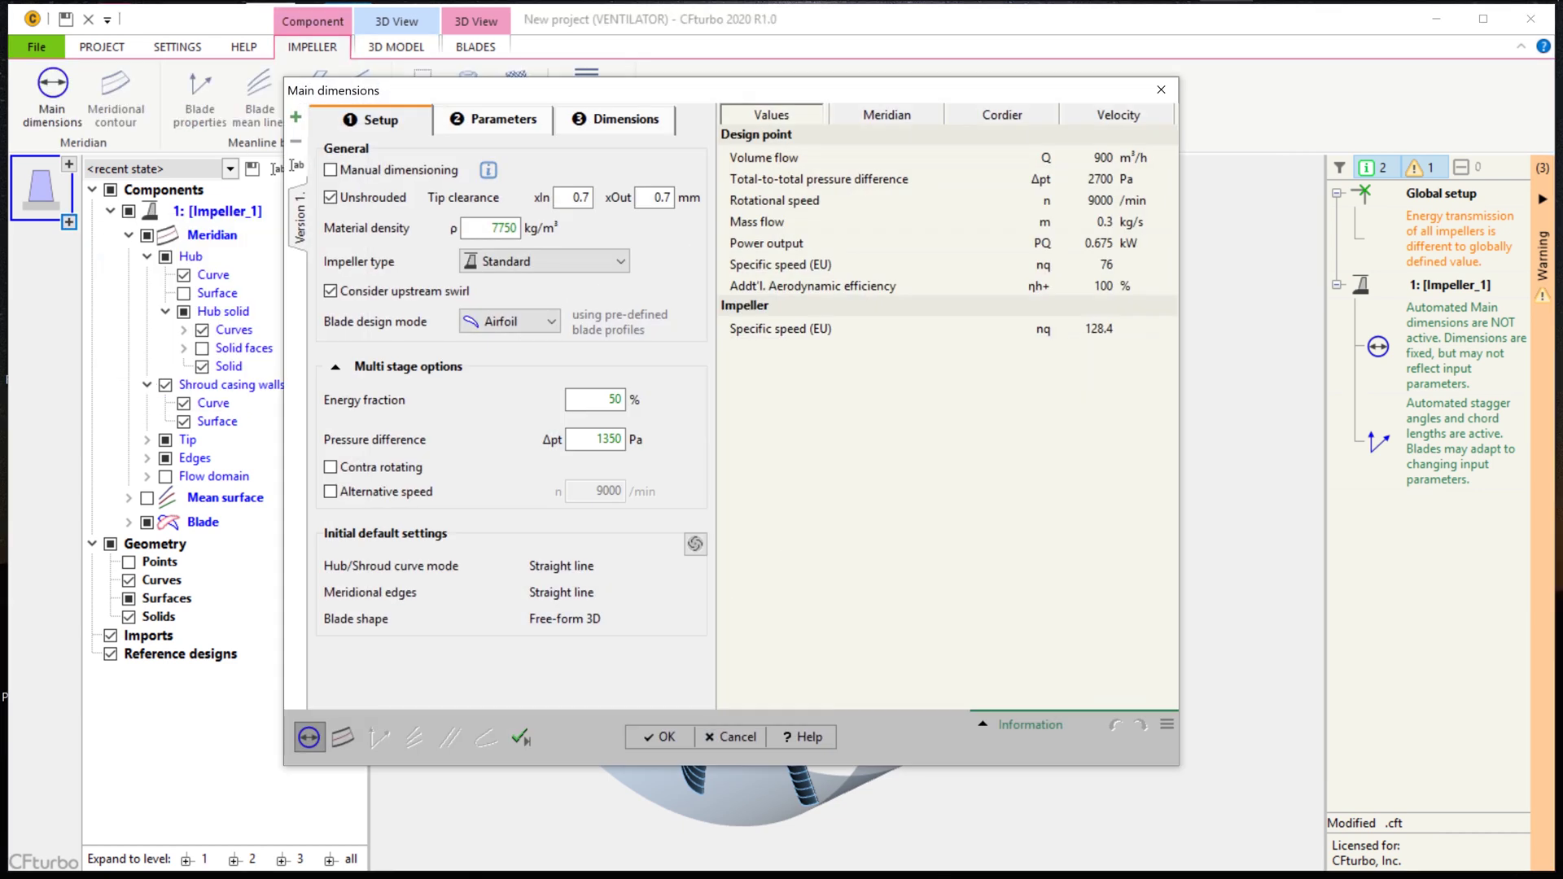
left_click_drag(590, 198, 663, 198)
type("55")
Set the second impeller's parameters to default and raise the hub diameter ratio dH/dS to 56.6 %
left_click(493, 119)
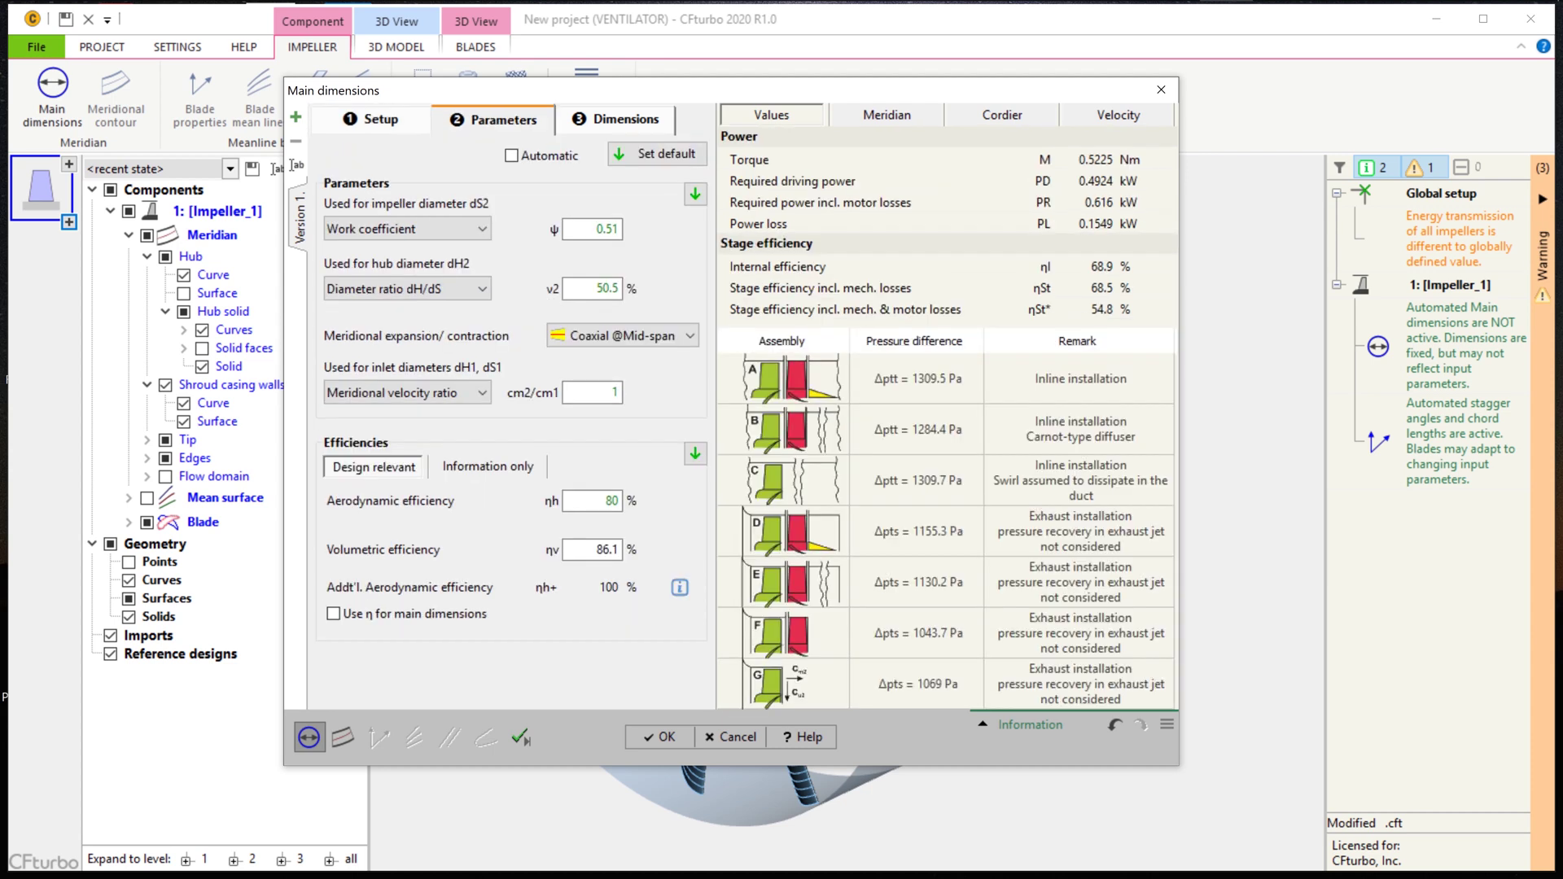
left_click(657, 154)
left_click(593, 289)
left_click_drag(594, 309, 621, 309)
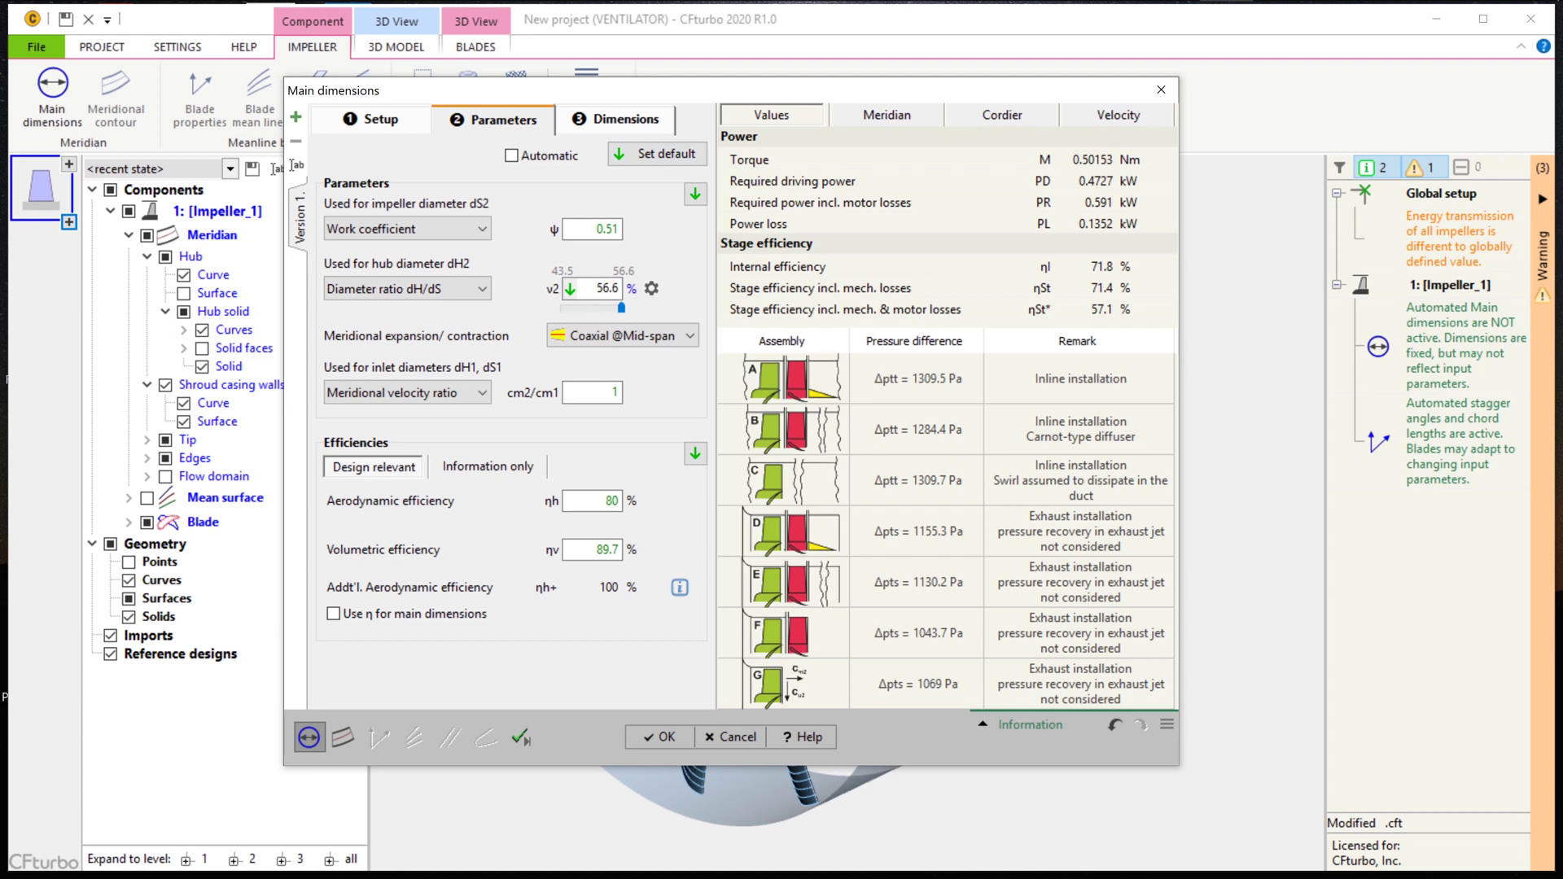
Take the inlet diameters from the neighboring component, set the outlet hub diameter to 80 mm and shroud diameter to 140 mm, and check the Cordier diagram
left_click(616, 120)
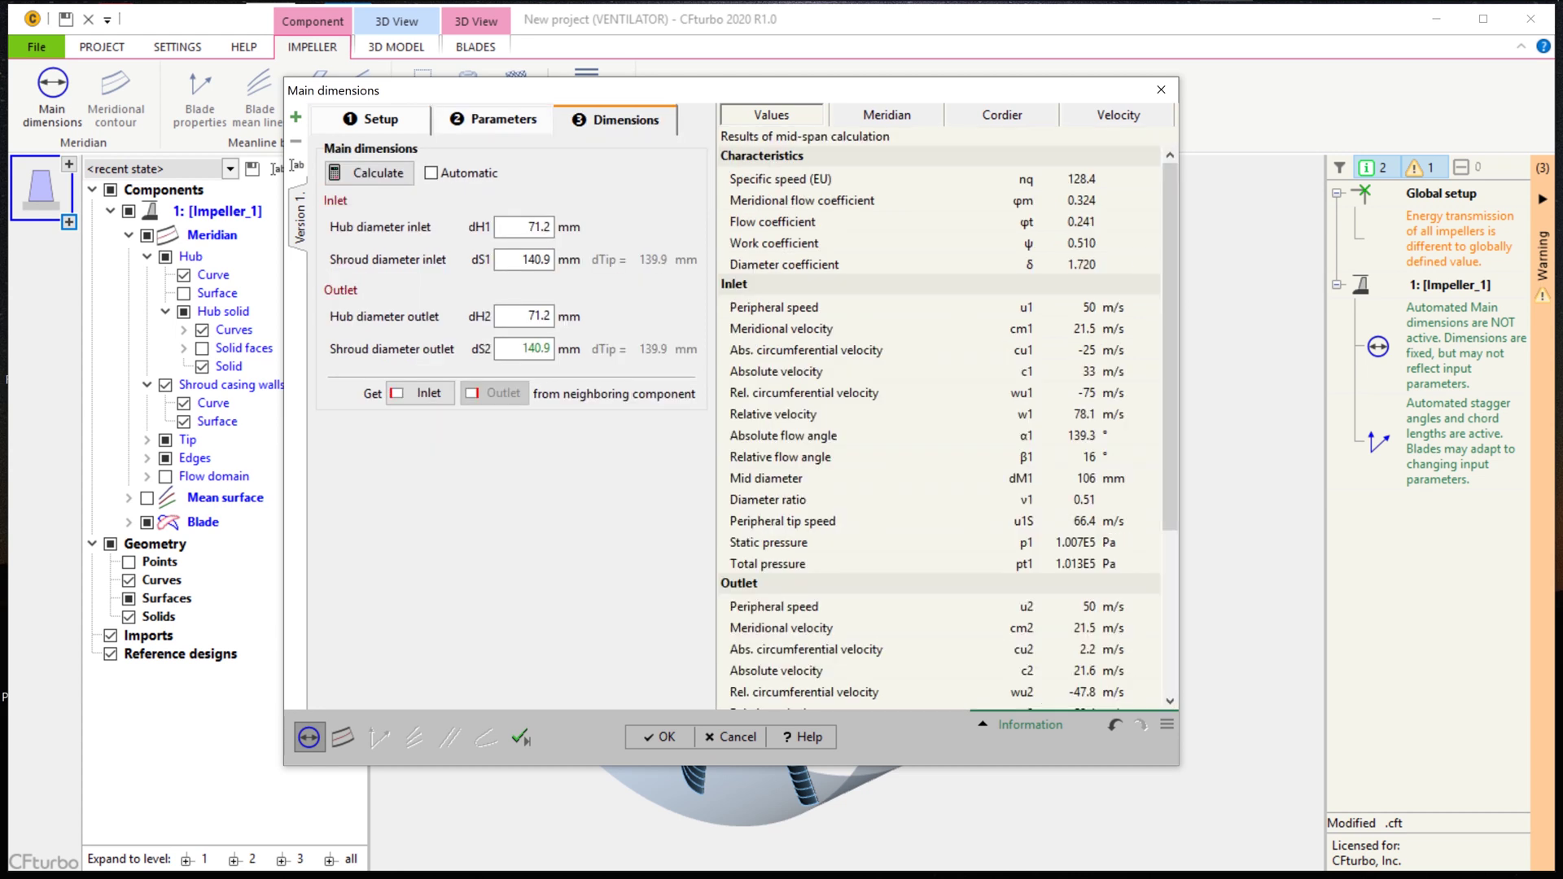
left_click(421, 394)
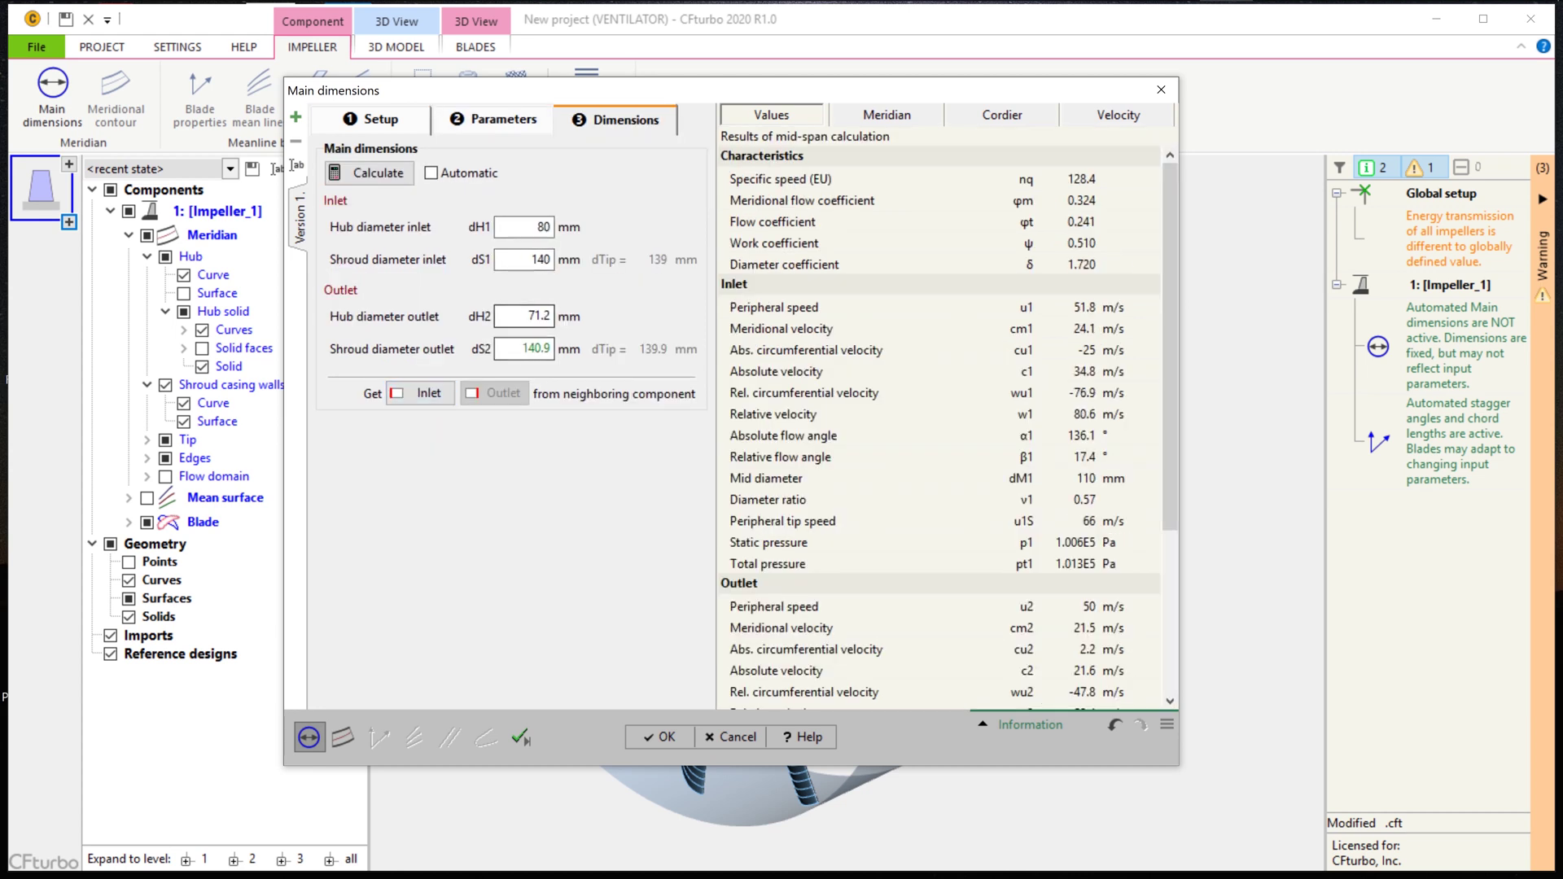
double_click(538, 316)
type("80")
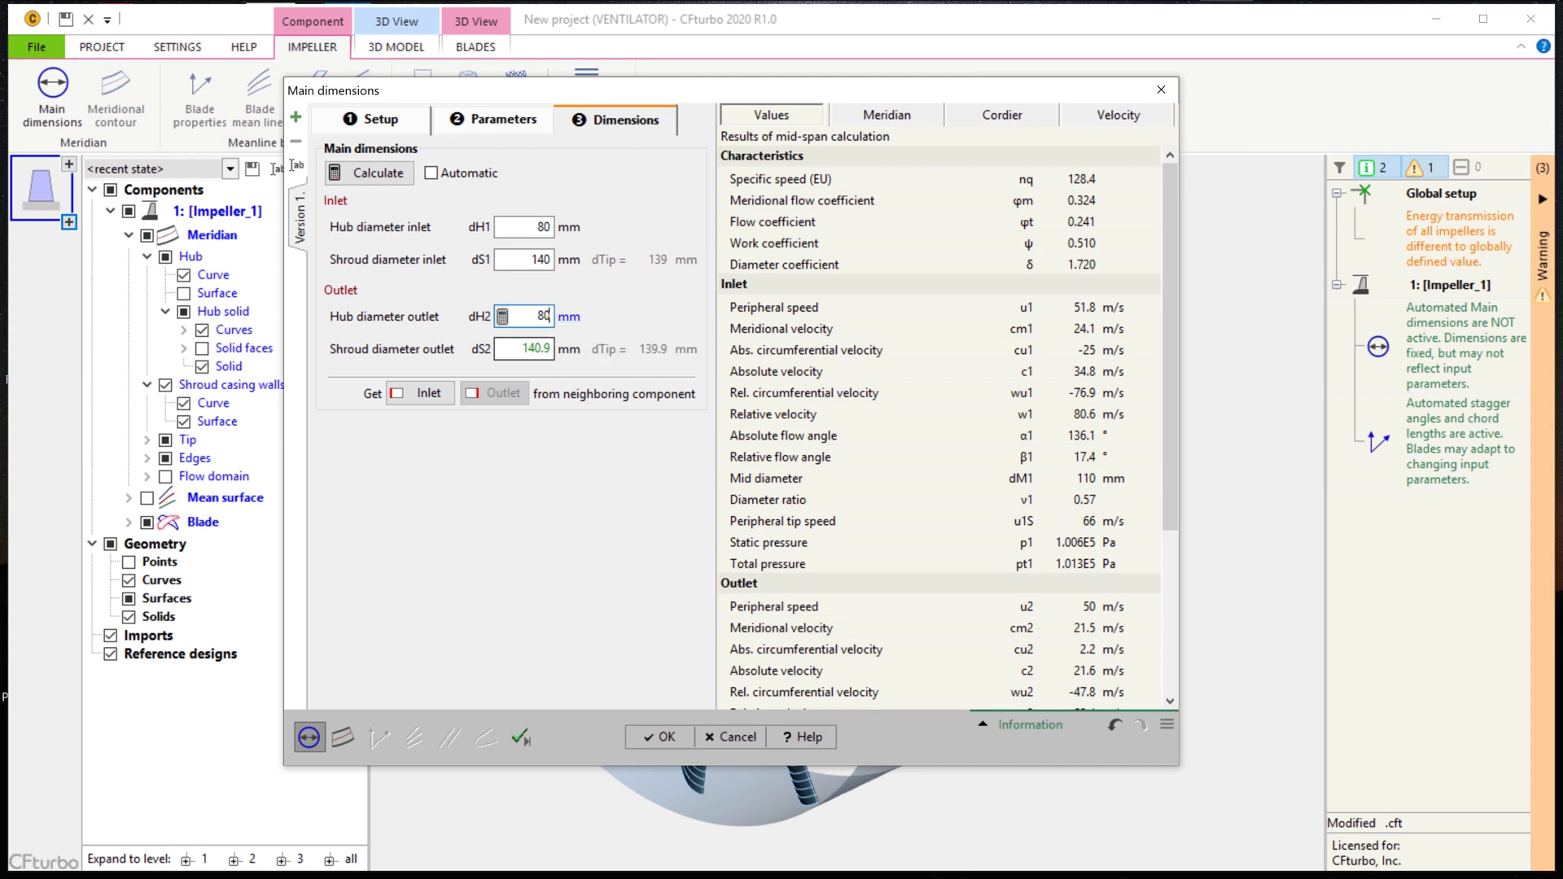
key("Tab")
type("140")
left_click(538, 316)
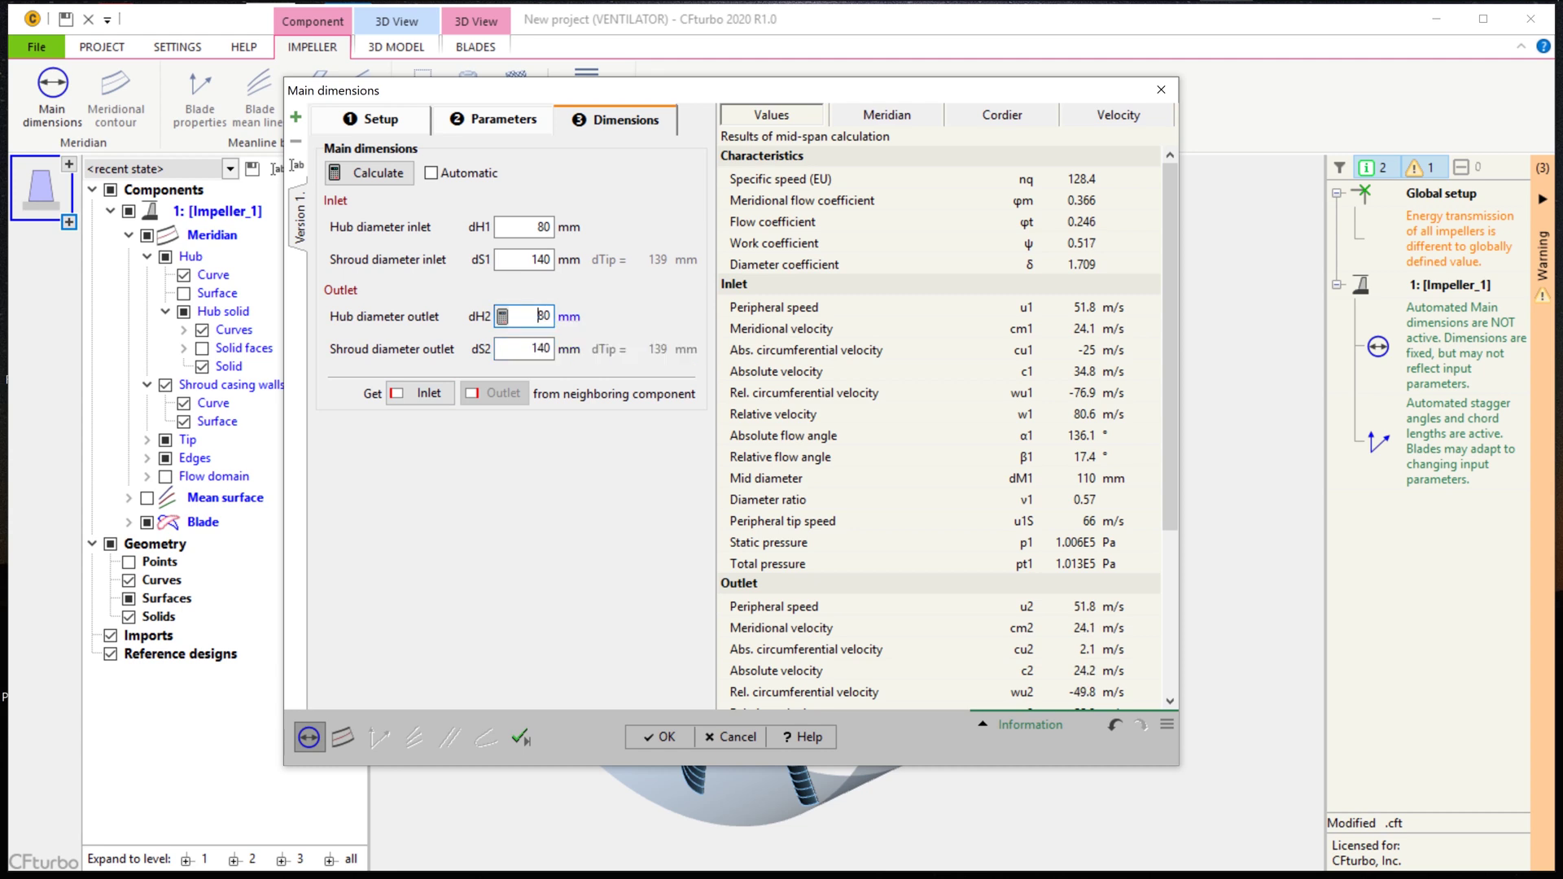
left_click(1002, 116)
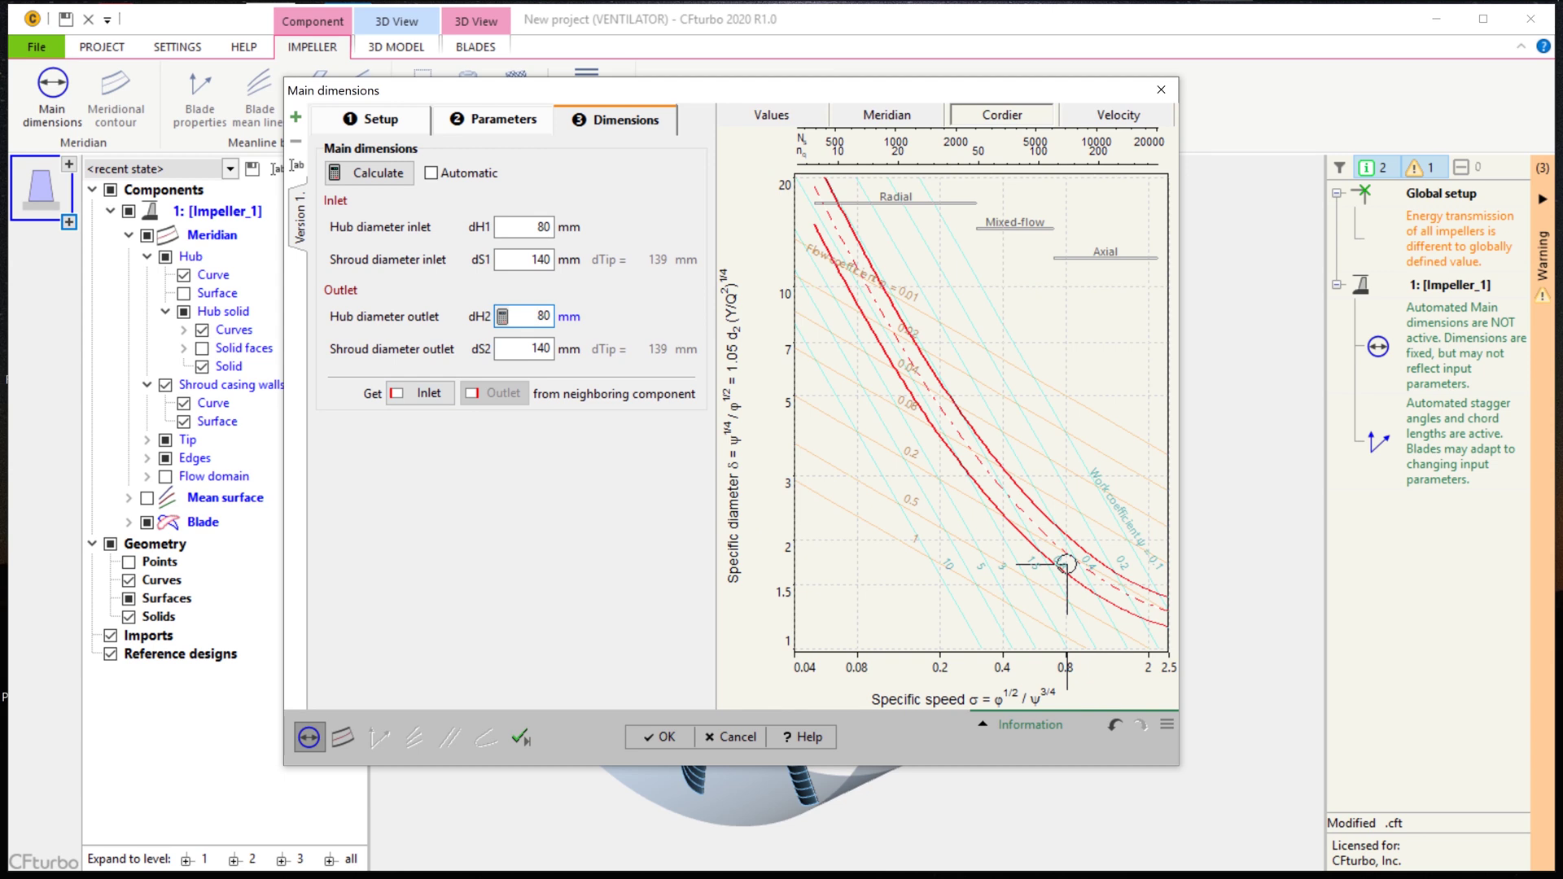
In the second impeller's meridional contour, set both the leading and trailing edge curves to z = constant
left_click(343, 738)
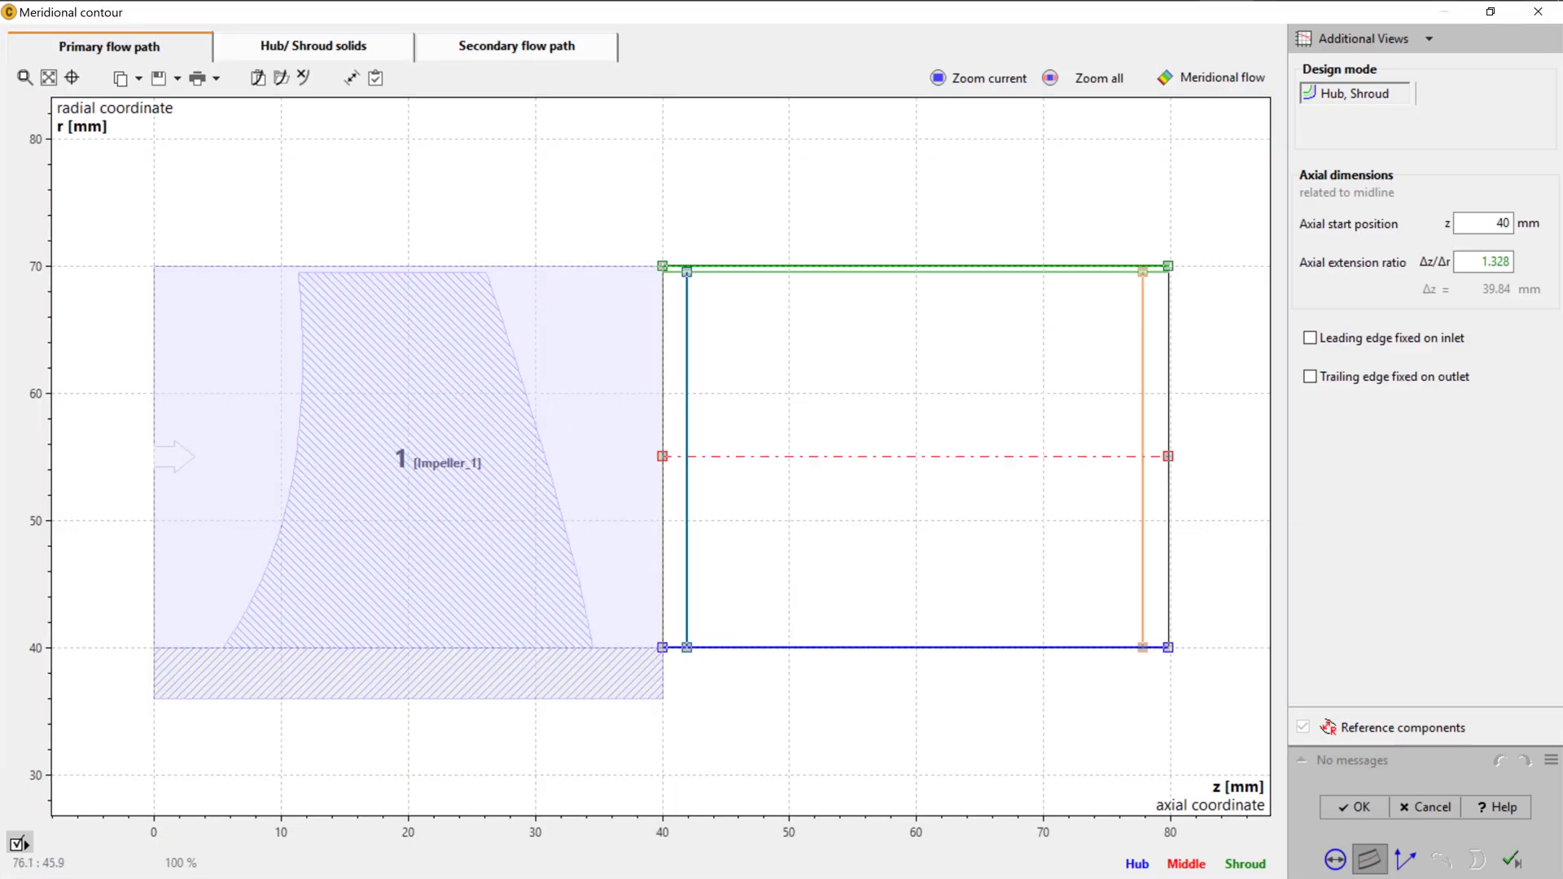
right_click(687, 420)
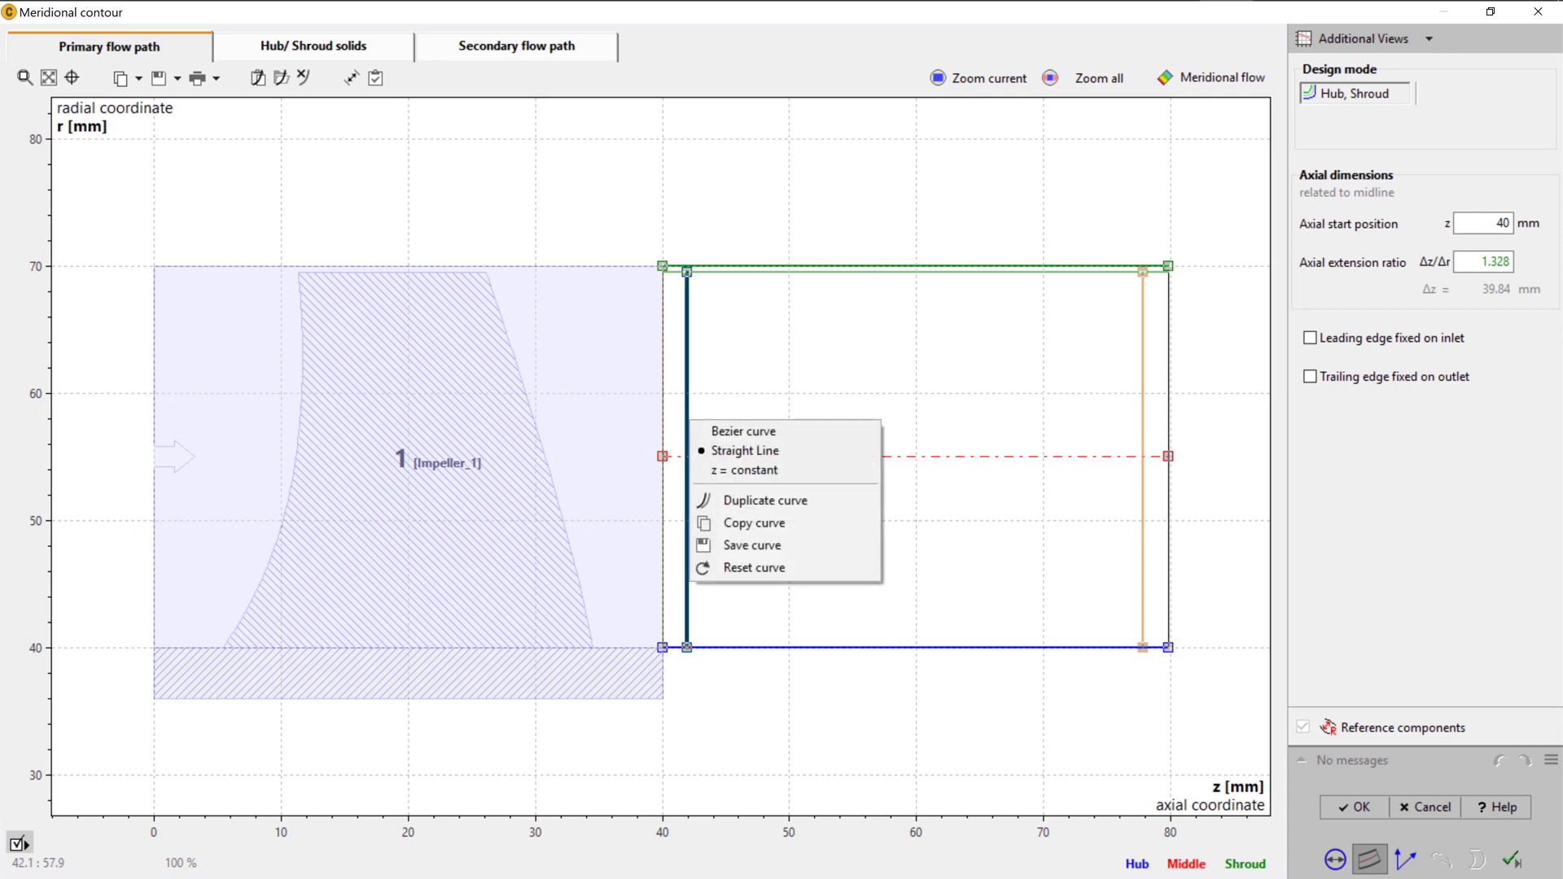
left_click(745, 470)
right_click(1138, 394)
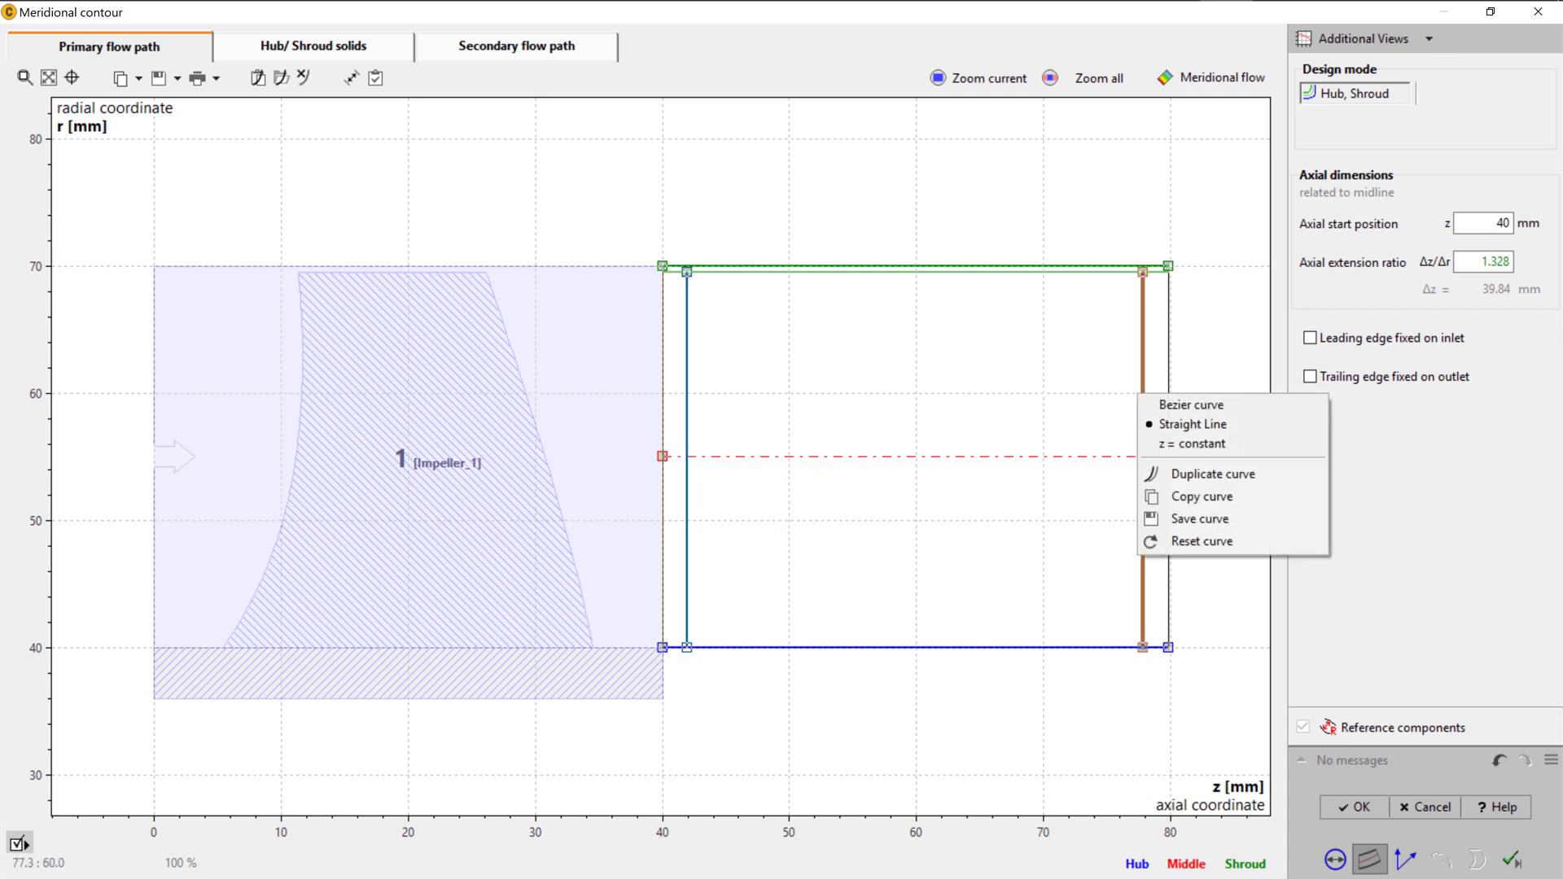
left_click(1191, 443)
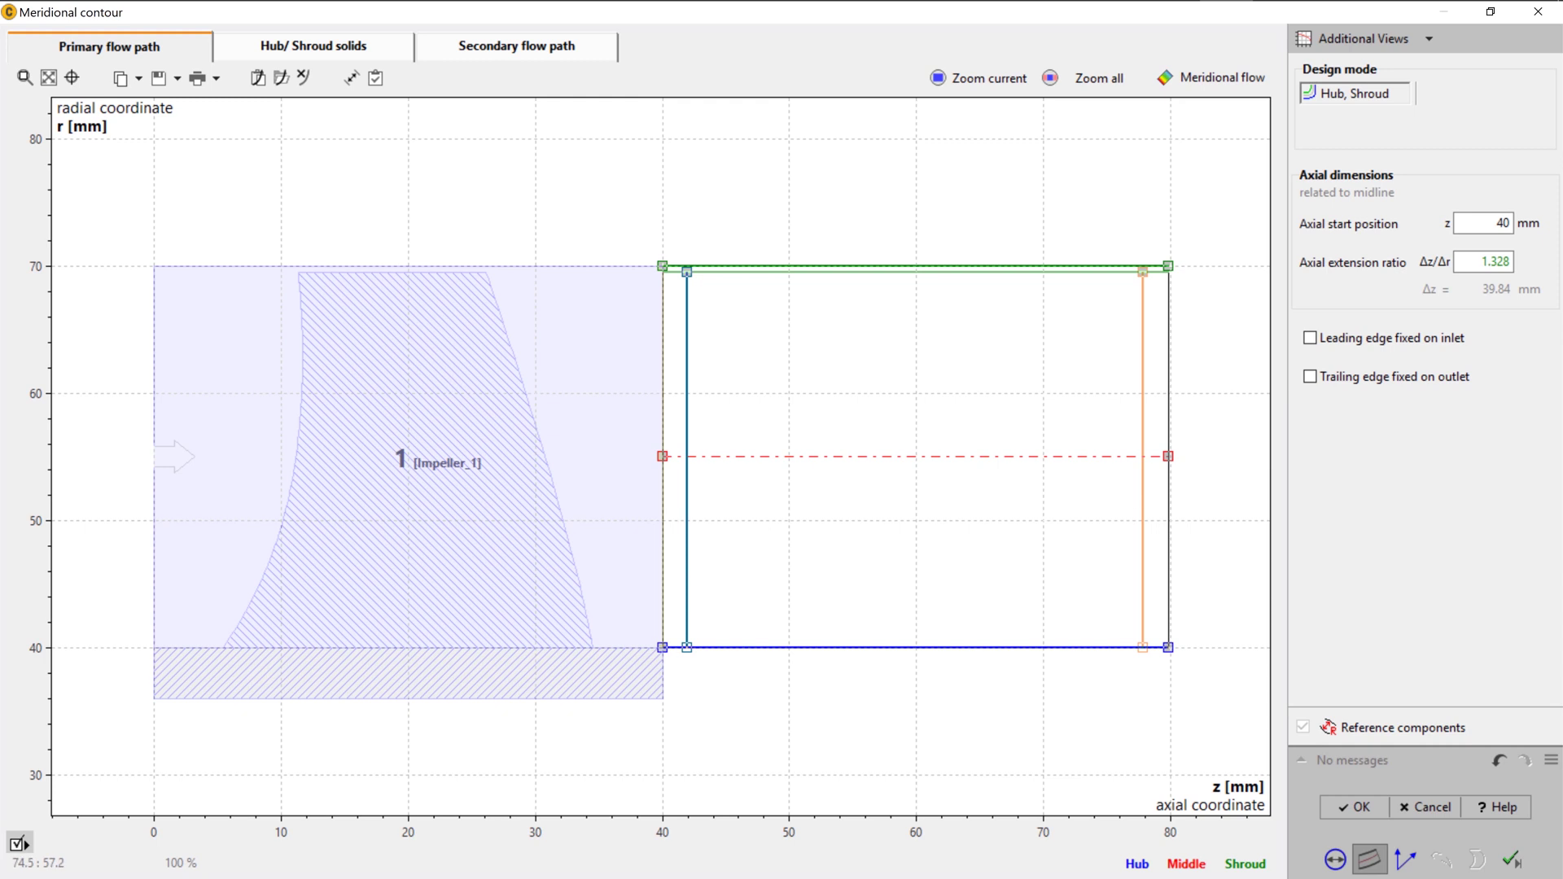
End the contour at z = 80 mm and shift the leading edge to about z = 41 mm and the trailing edge to about 79 mm
double_click(1168, 456)
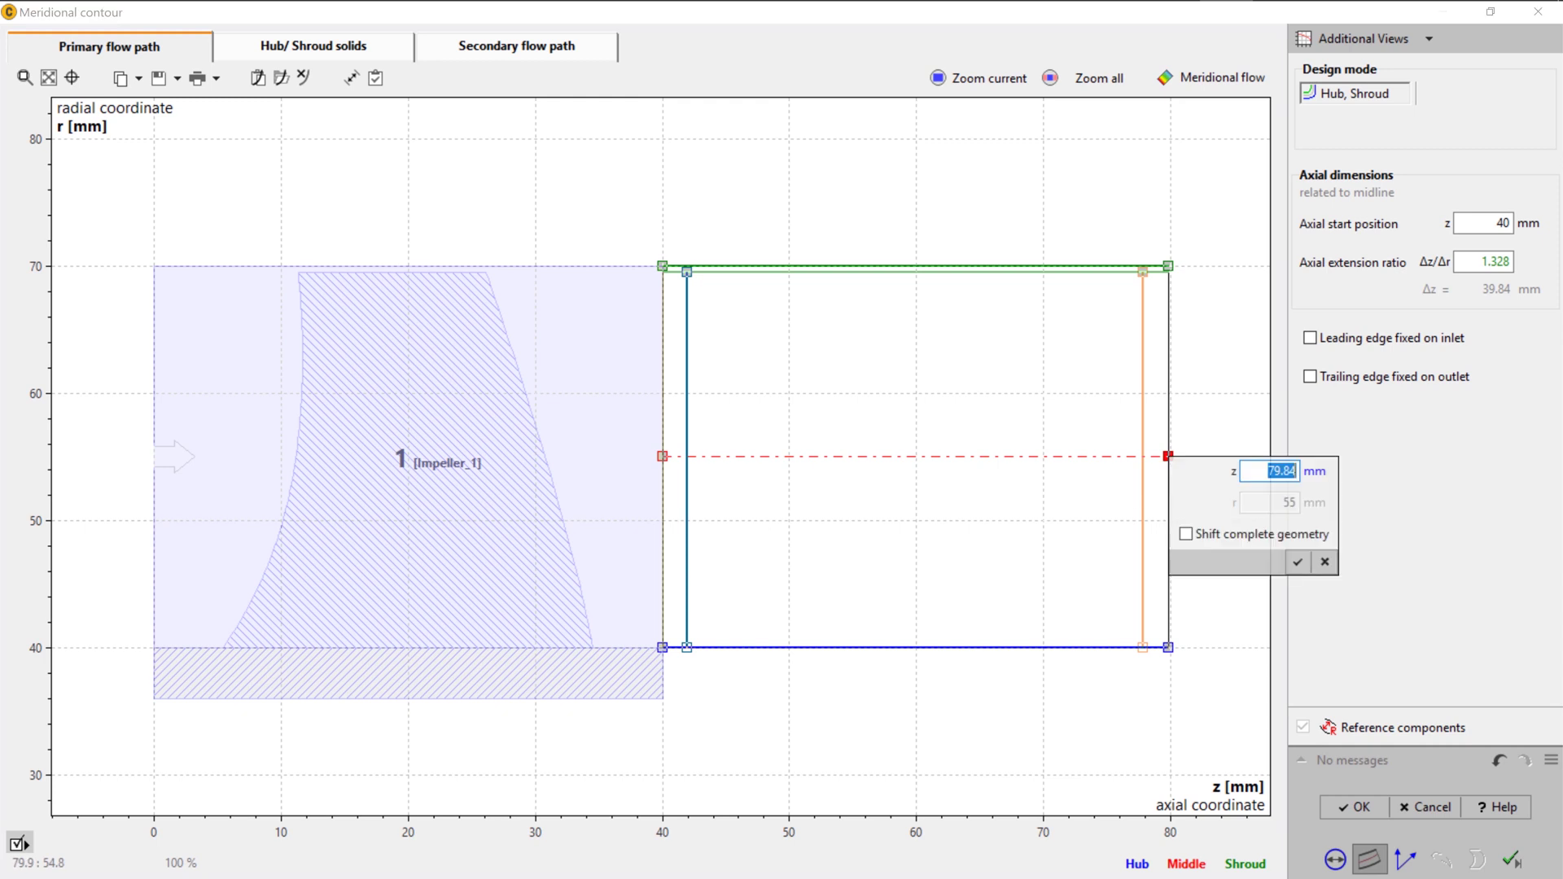
type("80")
key("Return")
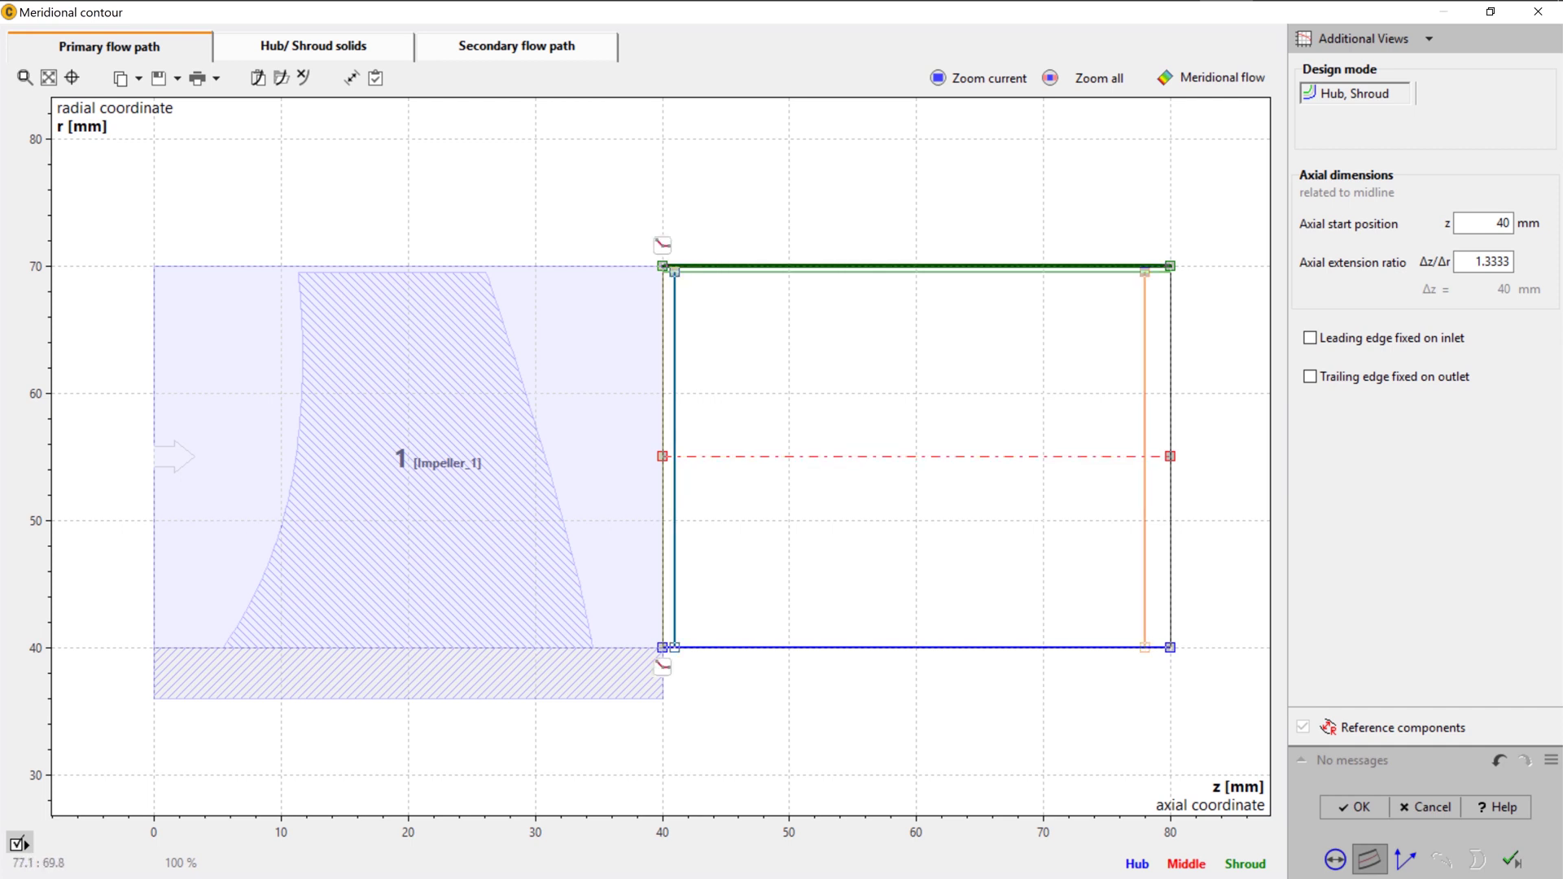
left_click_drag(1144, 271, 1162, 274)
Activate the solid design, set the hub solid's inner inlet point to r = 36 mm, lower its outlet point, and accept the contour
left_click(313, 46)
left_click(1305, 145)
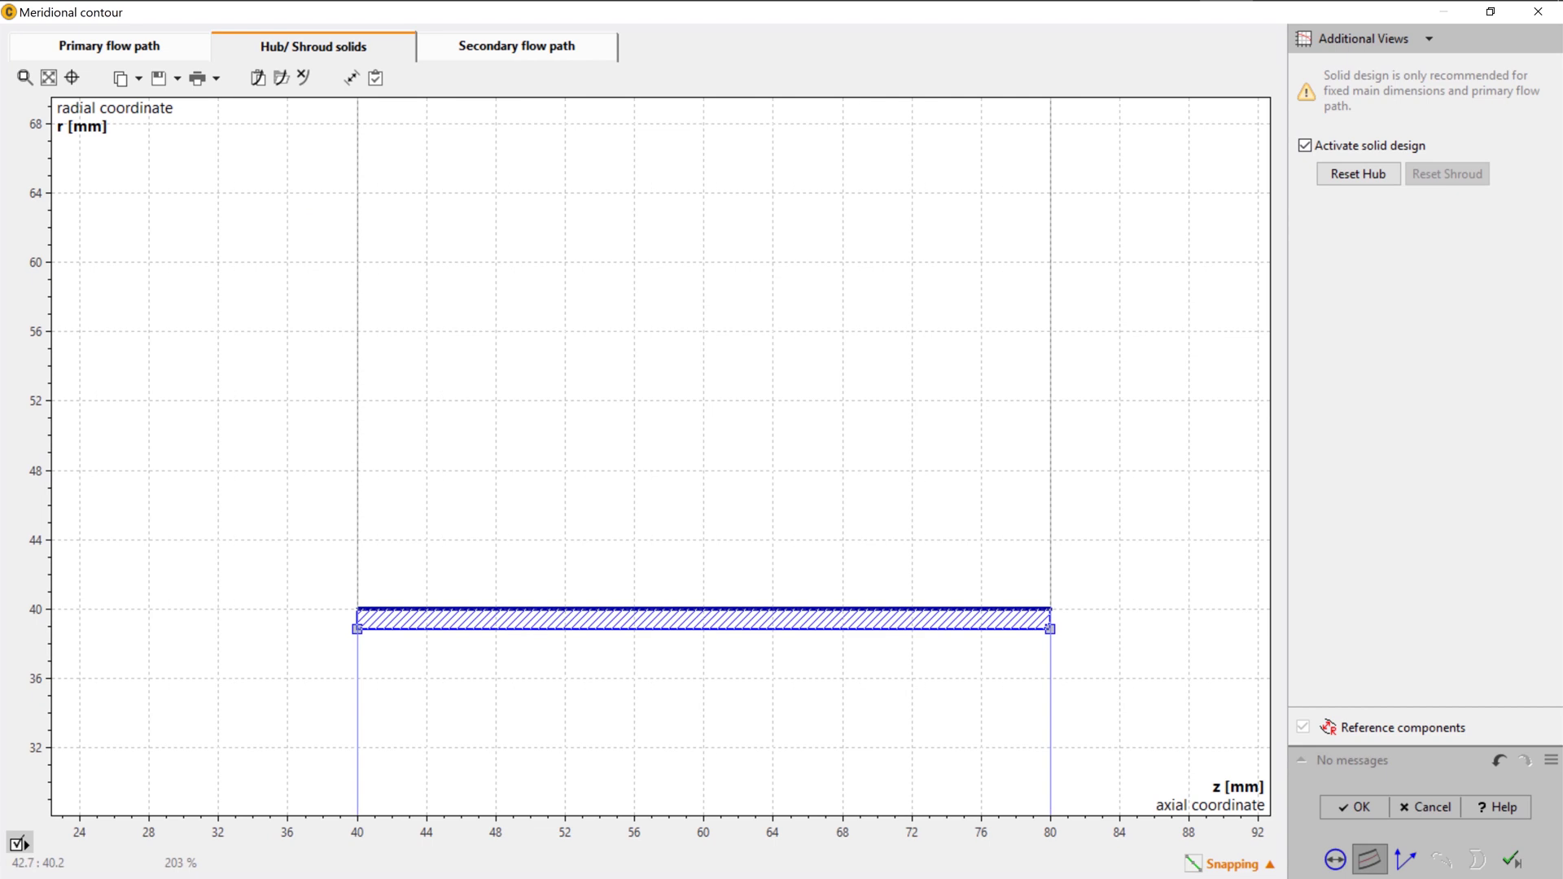
right_click(357, 629)
left_click(411, 643)
key("Tab")
type("36")
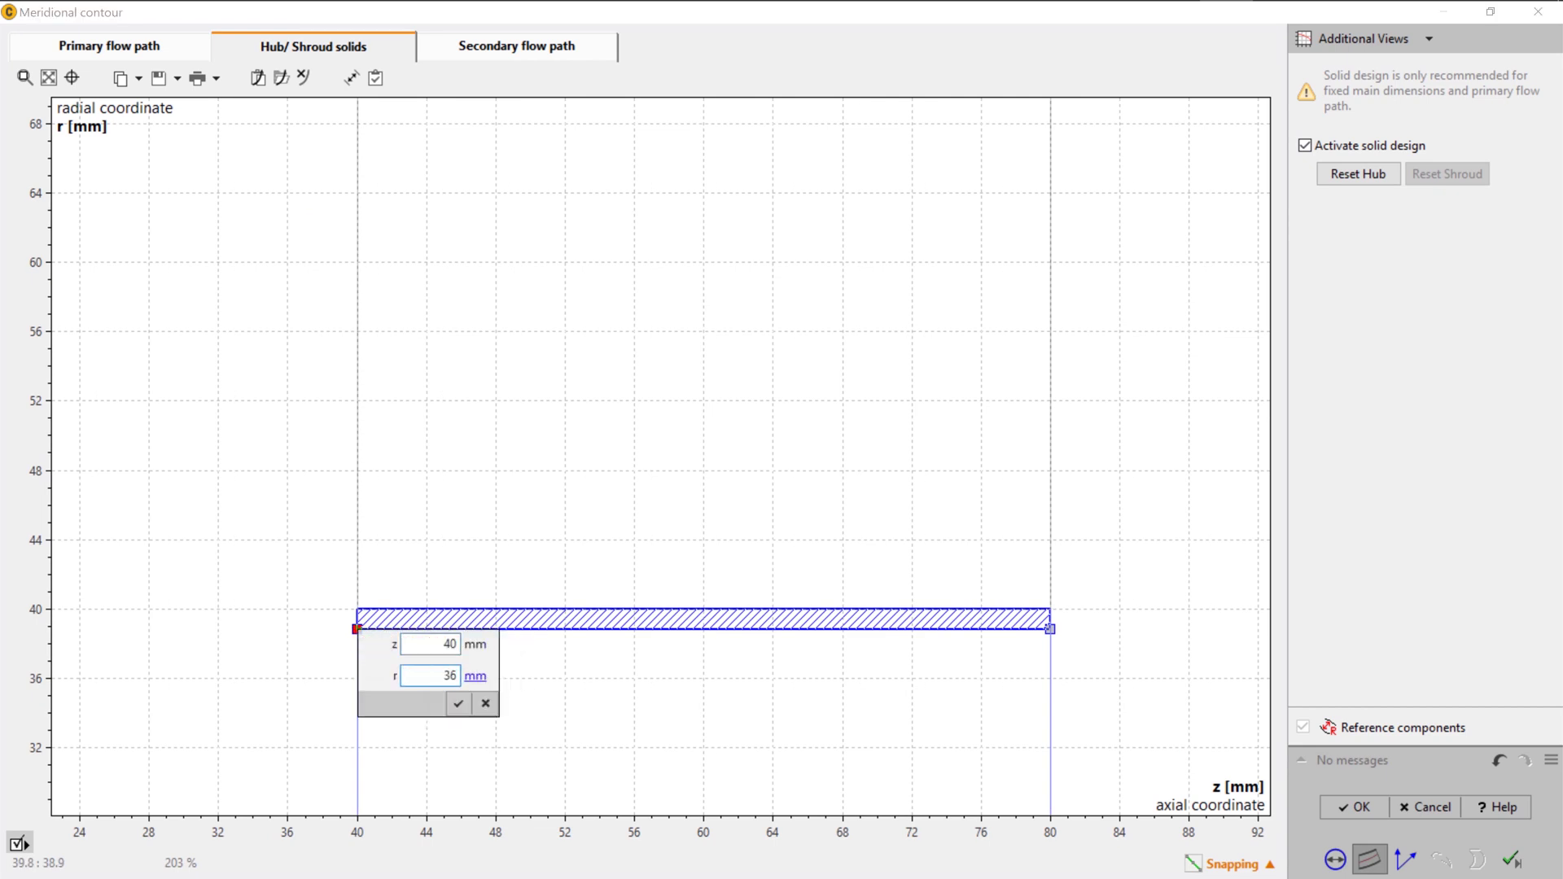
key("Return")
left_click_drag(1050, 629, 1053, 669)
key("Return")
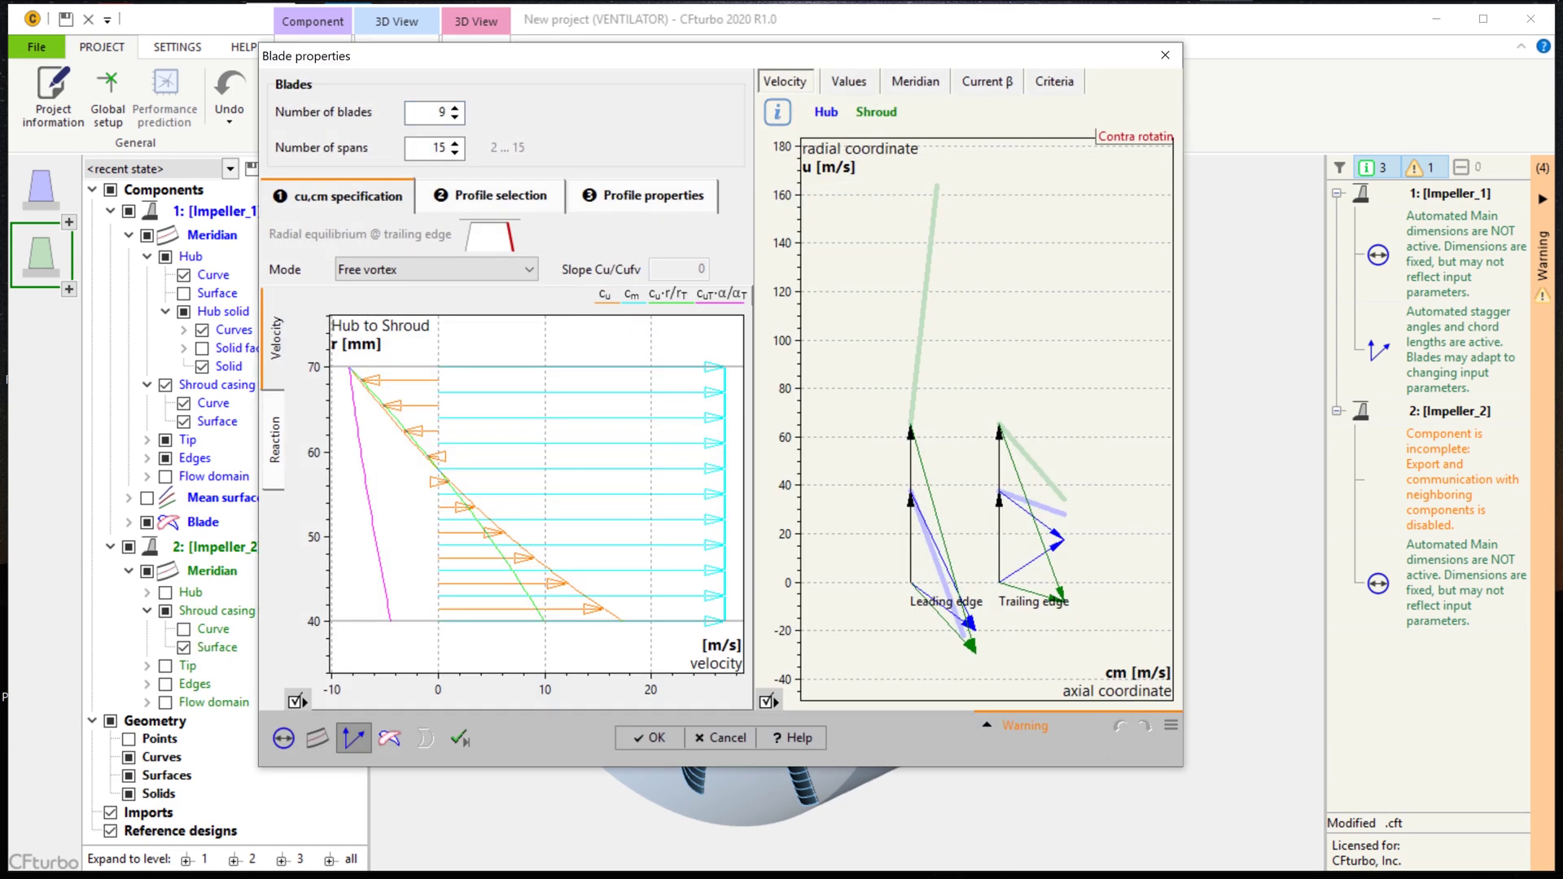
Set 10 blades in the blade properties and go through the profile selection and profile properties
double_click(439, 112)
type("10")
left_click(491, 196)
left_click(285, 258)
left_click(643, 196)
Review the second impeller's blade values, meridian, current β curves and diffusion number criterion
mouse_move(778, 111)
left_click(849, 81)
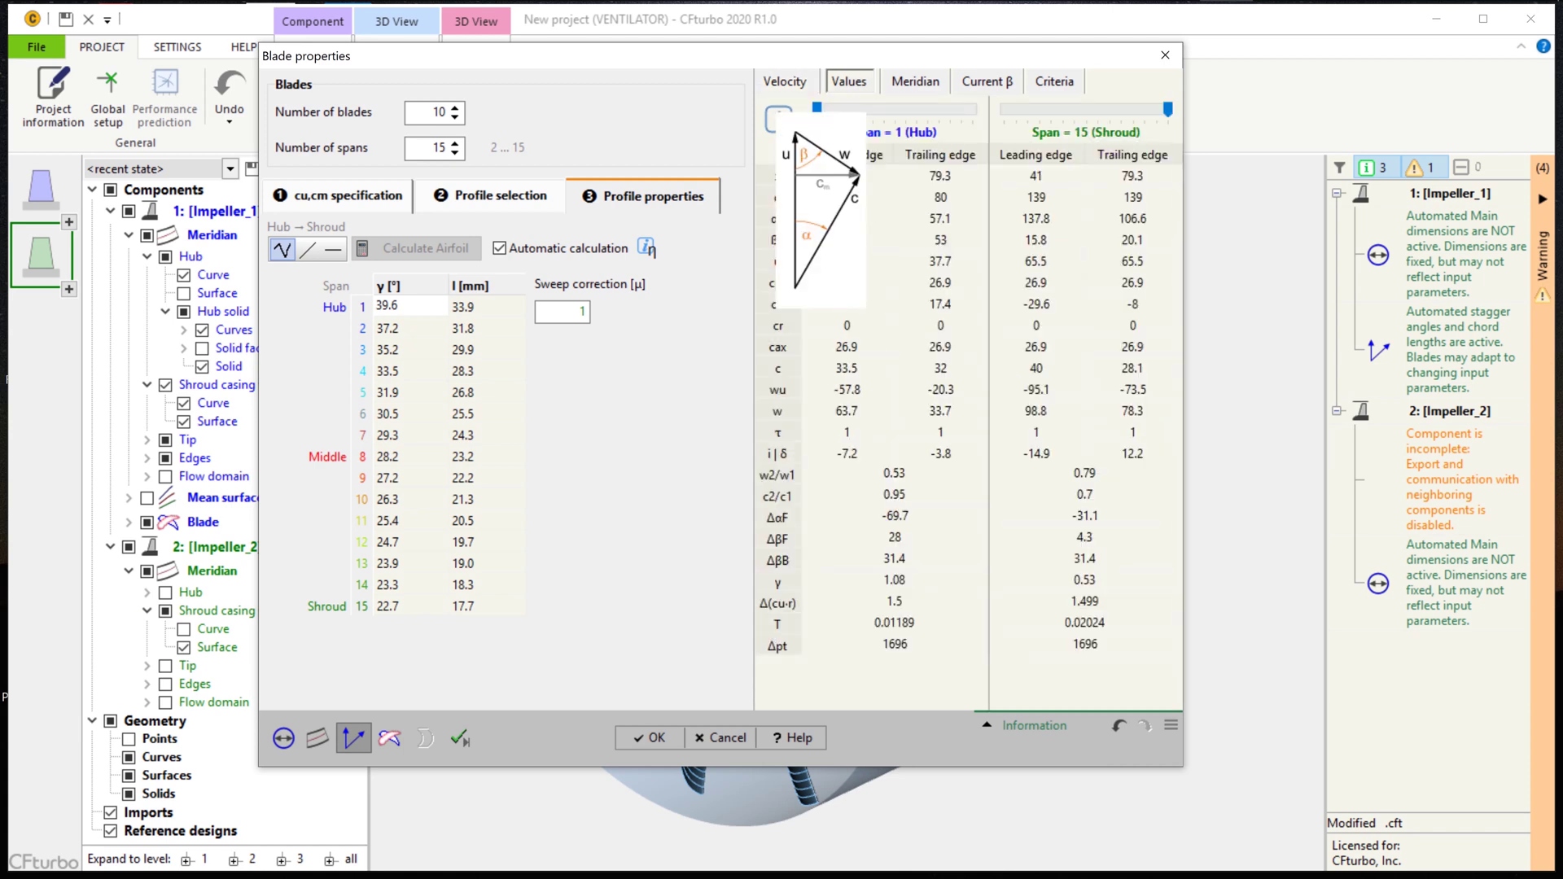
left_click(915, 81)
left_click(987, 81)
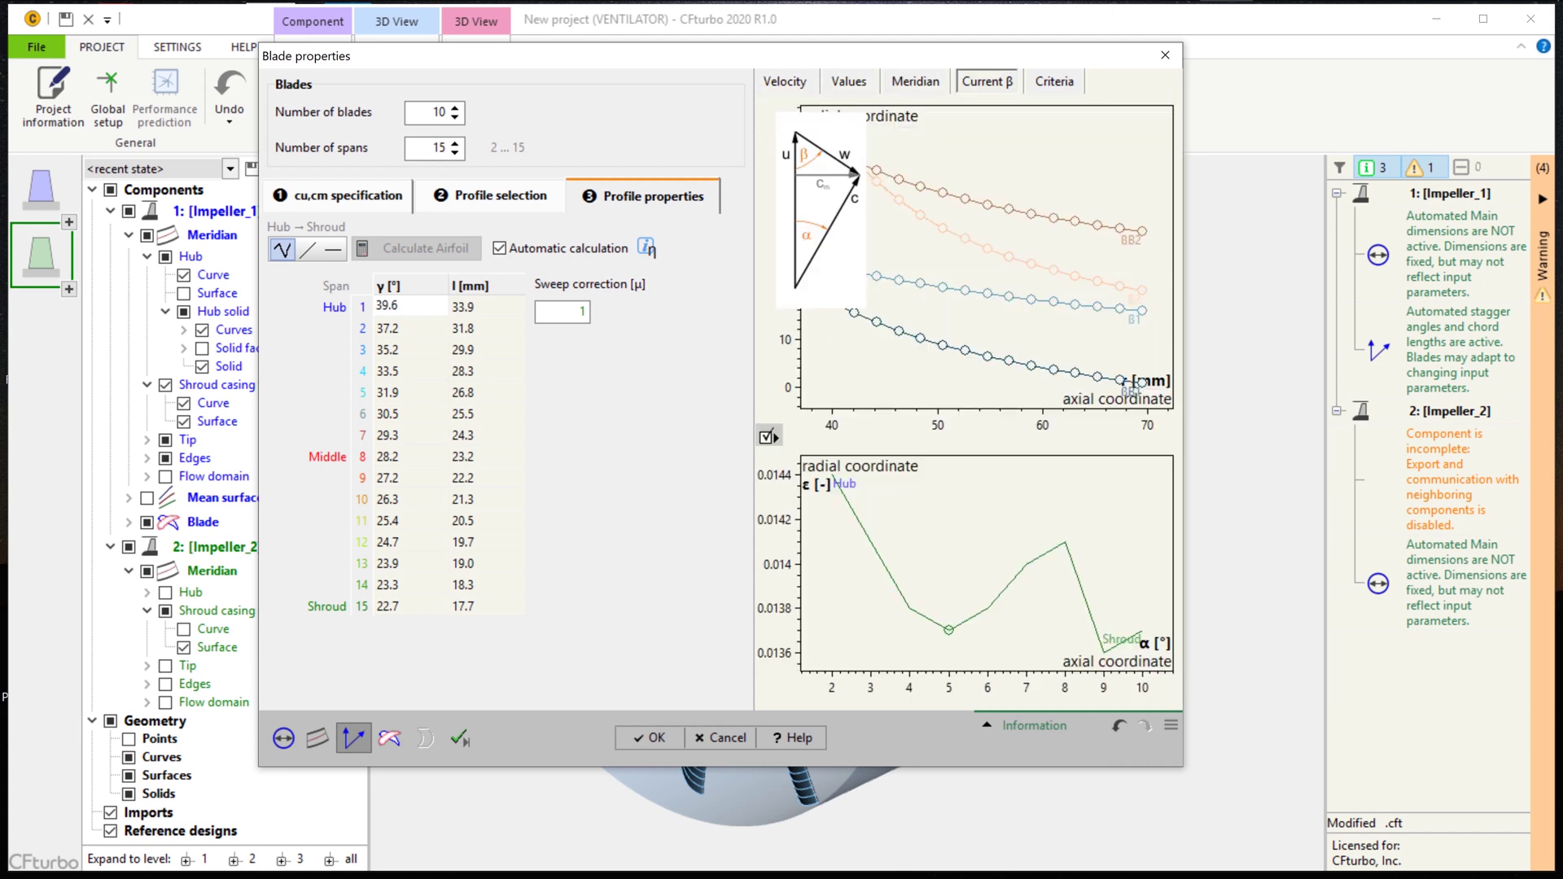
left_click(1055, 81)
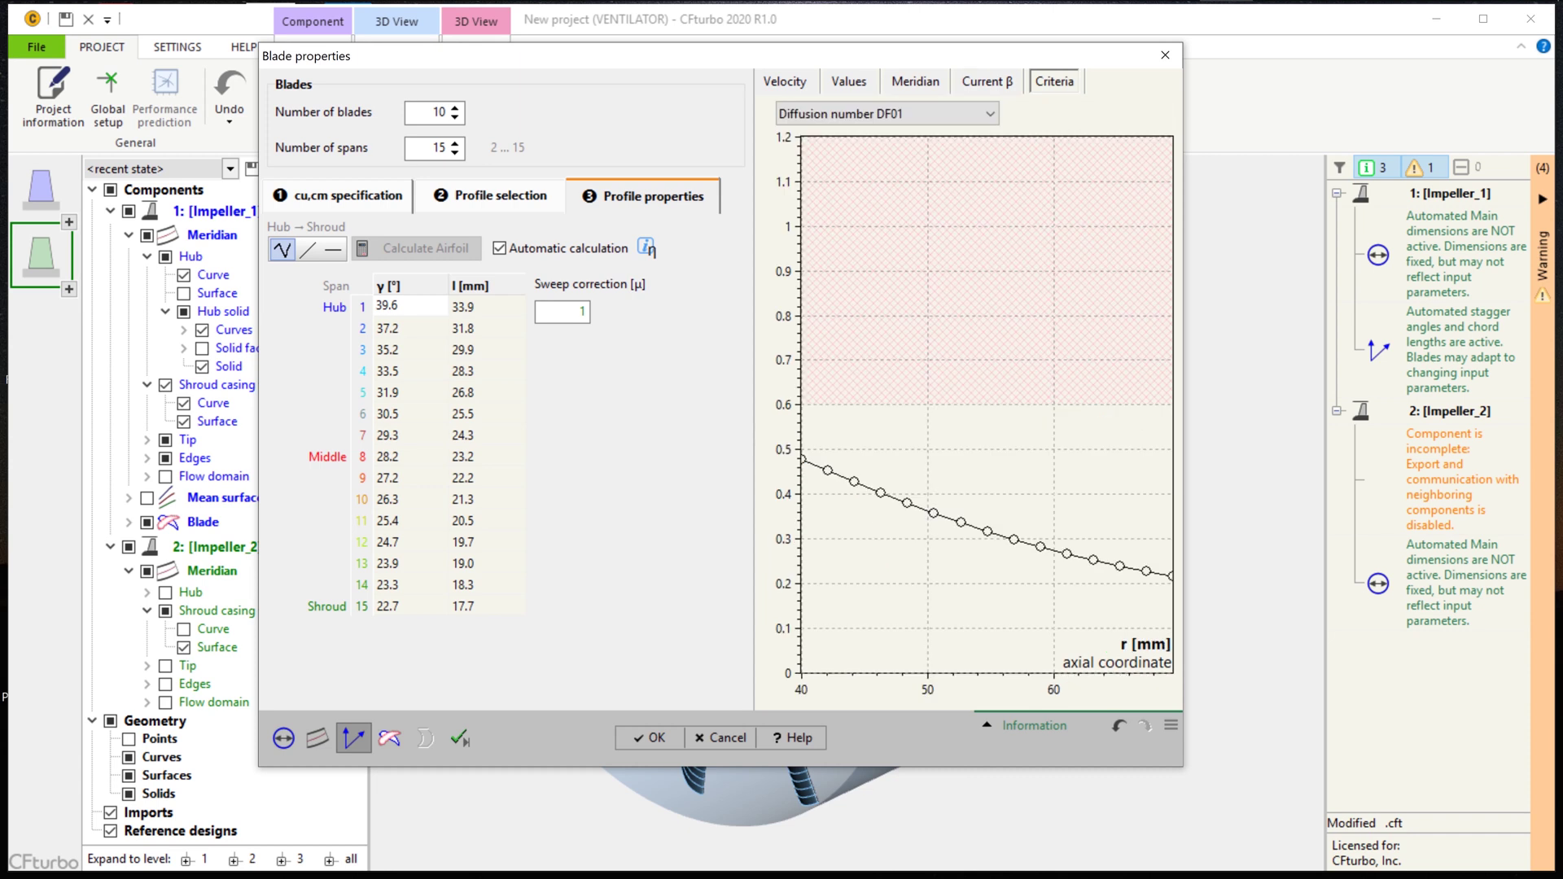
In the second impeller's blade profiles, set the trailing edge thickness to an absolute value of 0.3 mm
left_click(389, 737)
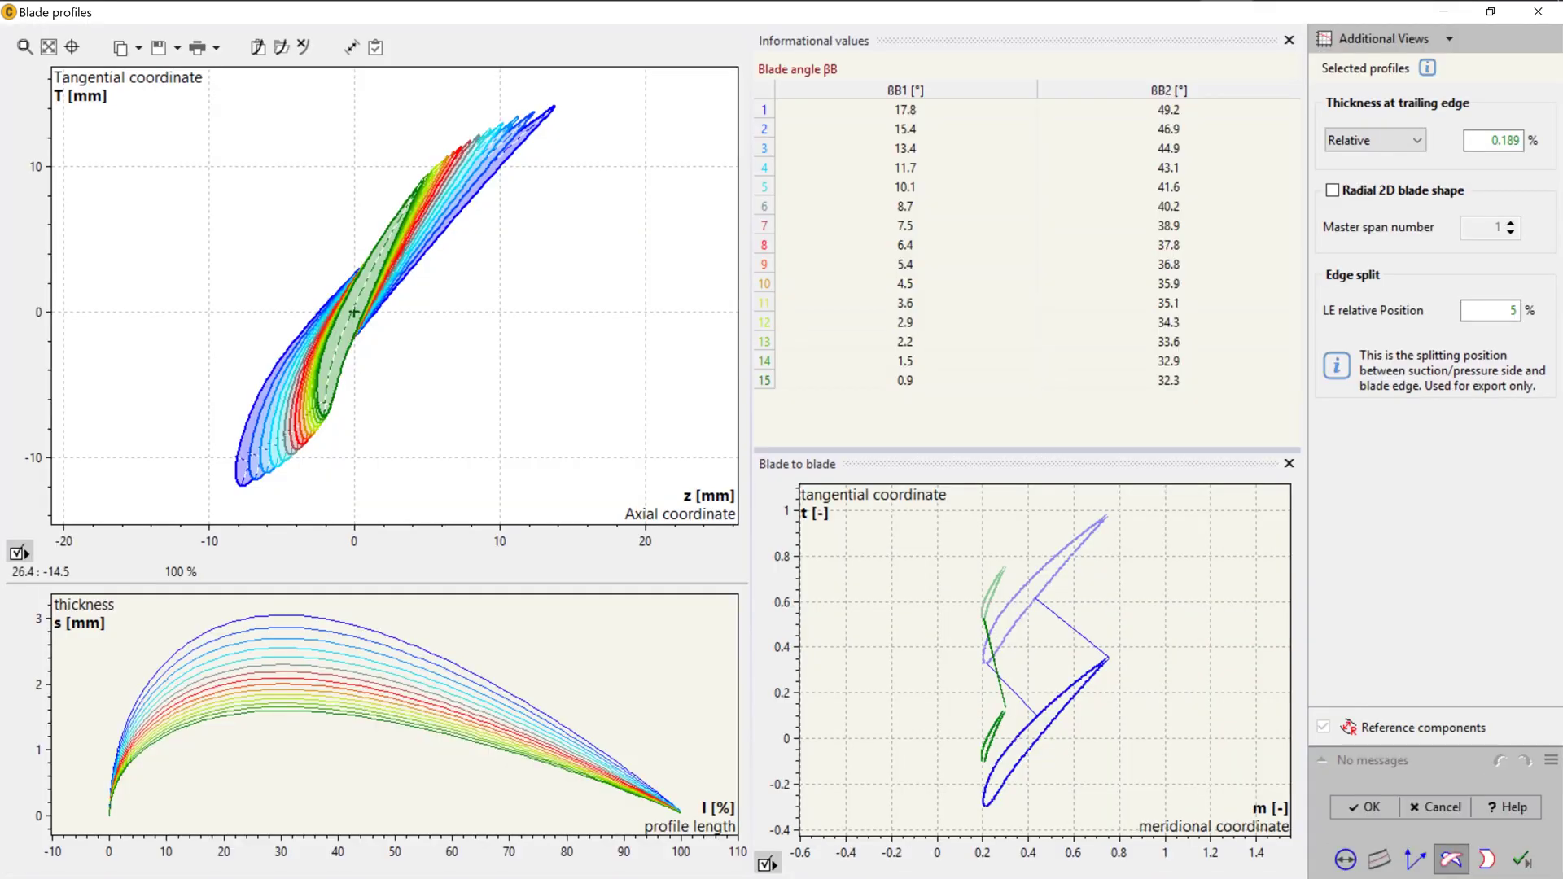
left_click(1376, 141)
left_click(1374, 182)
left_click(1494, 140)
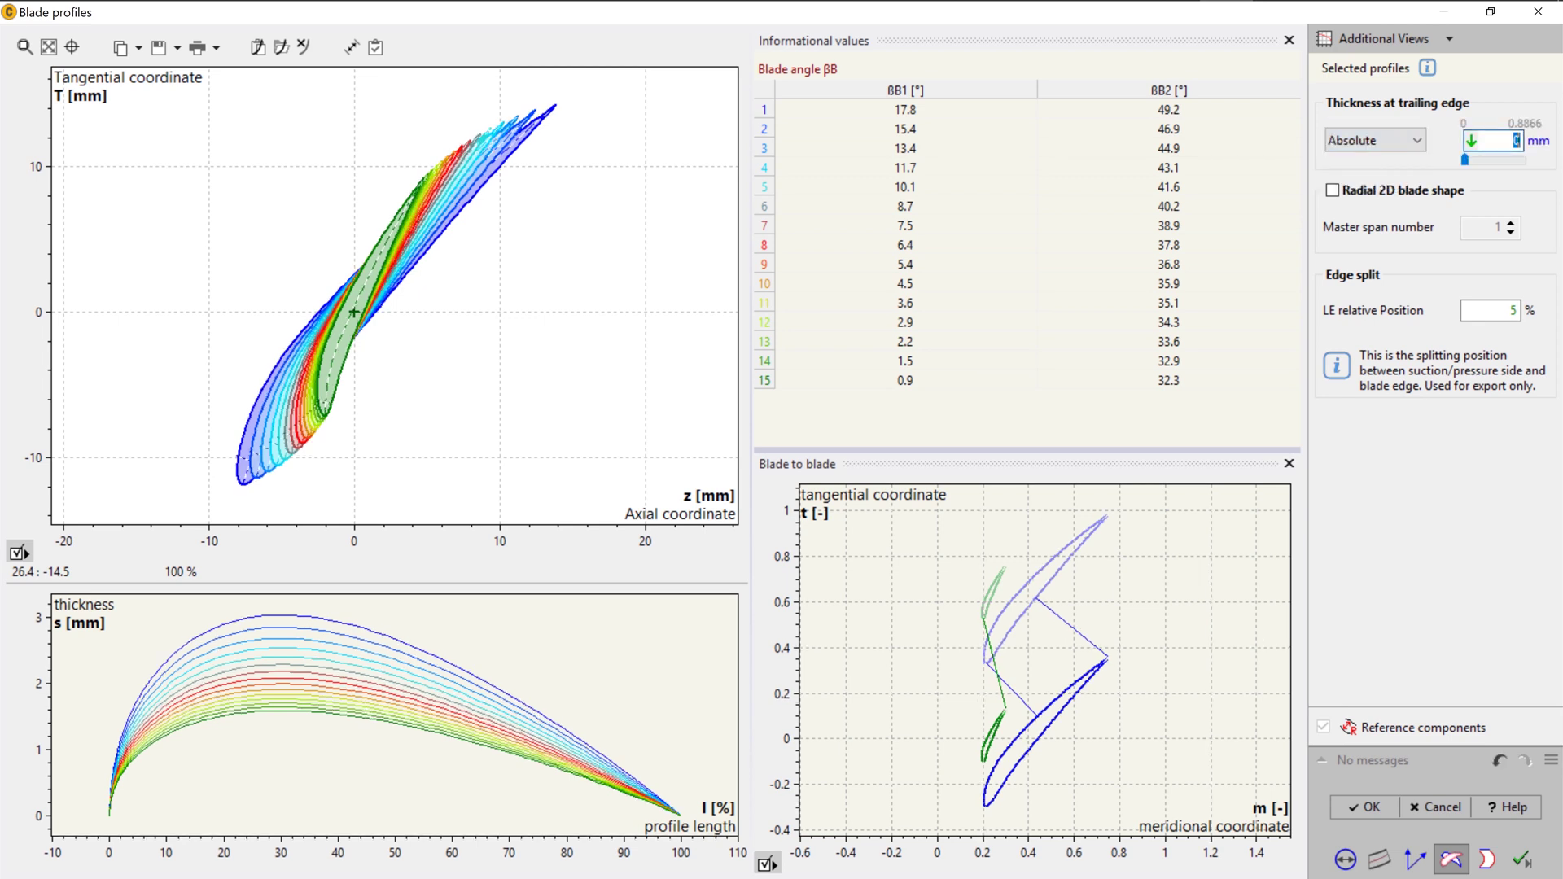
type("0.3")
left_click(1490, 310)
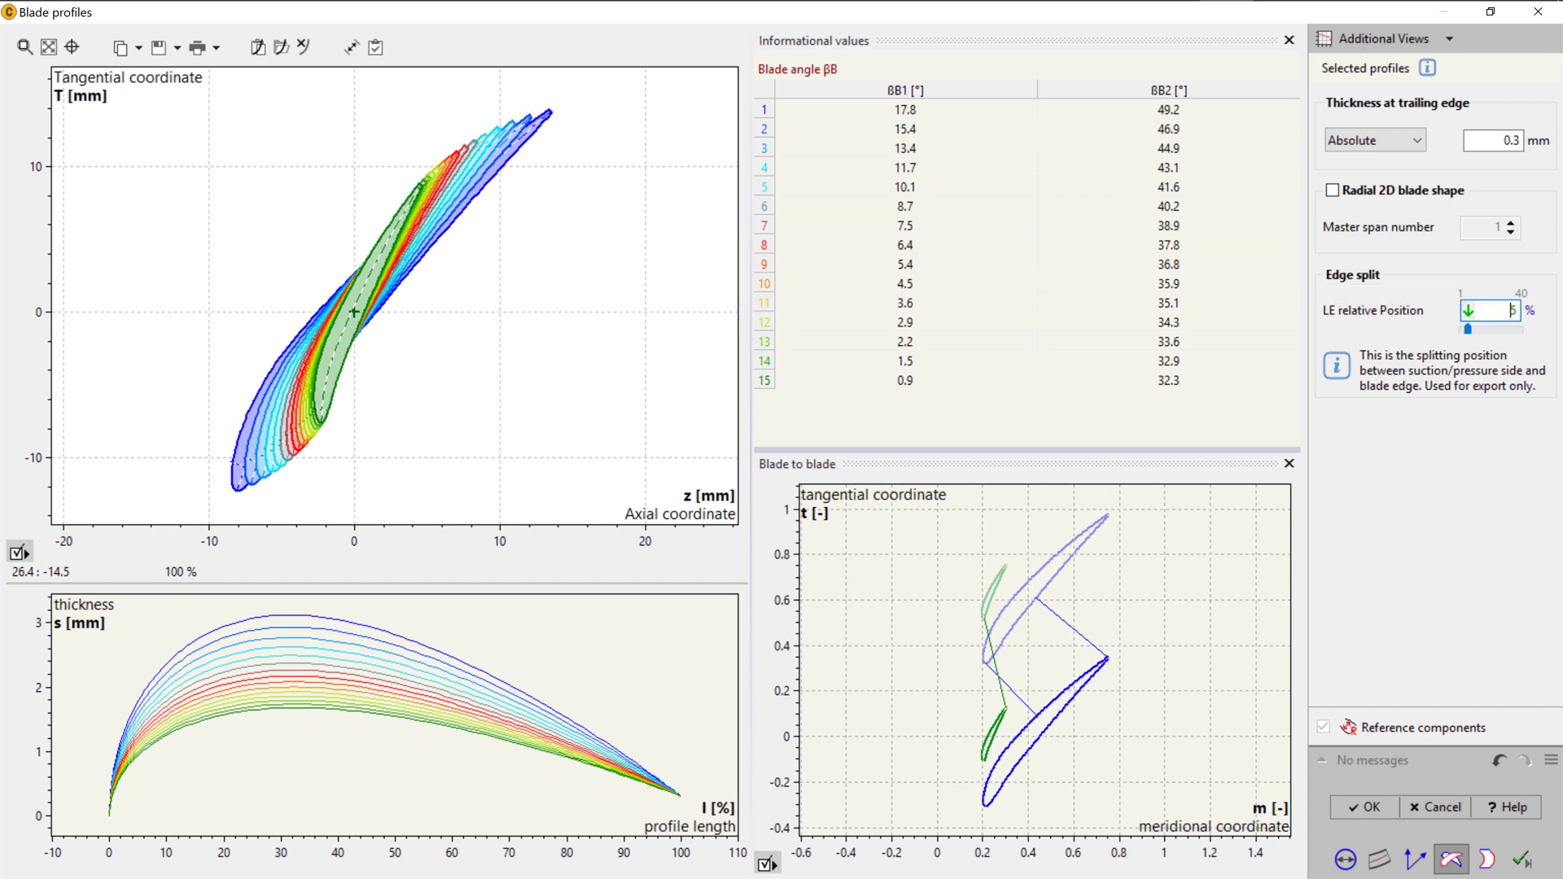
Bend the second impeller's stack curve axially, moving its three inner points to about z = 59, 60 and 60 mm from hub to shroud
left_click(1487, 859)
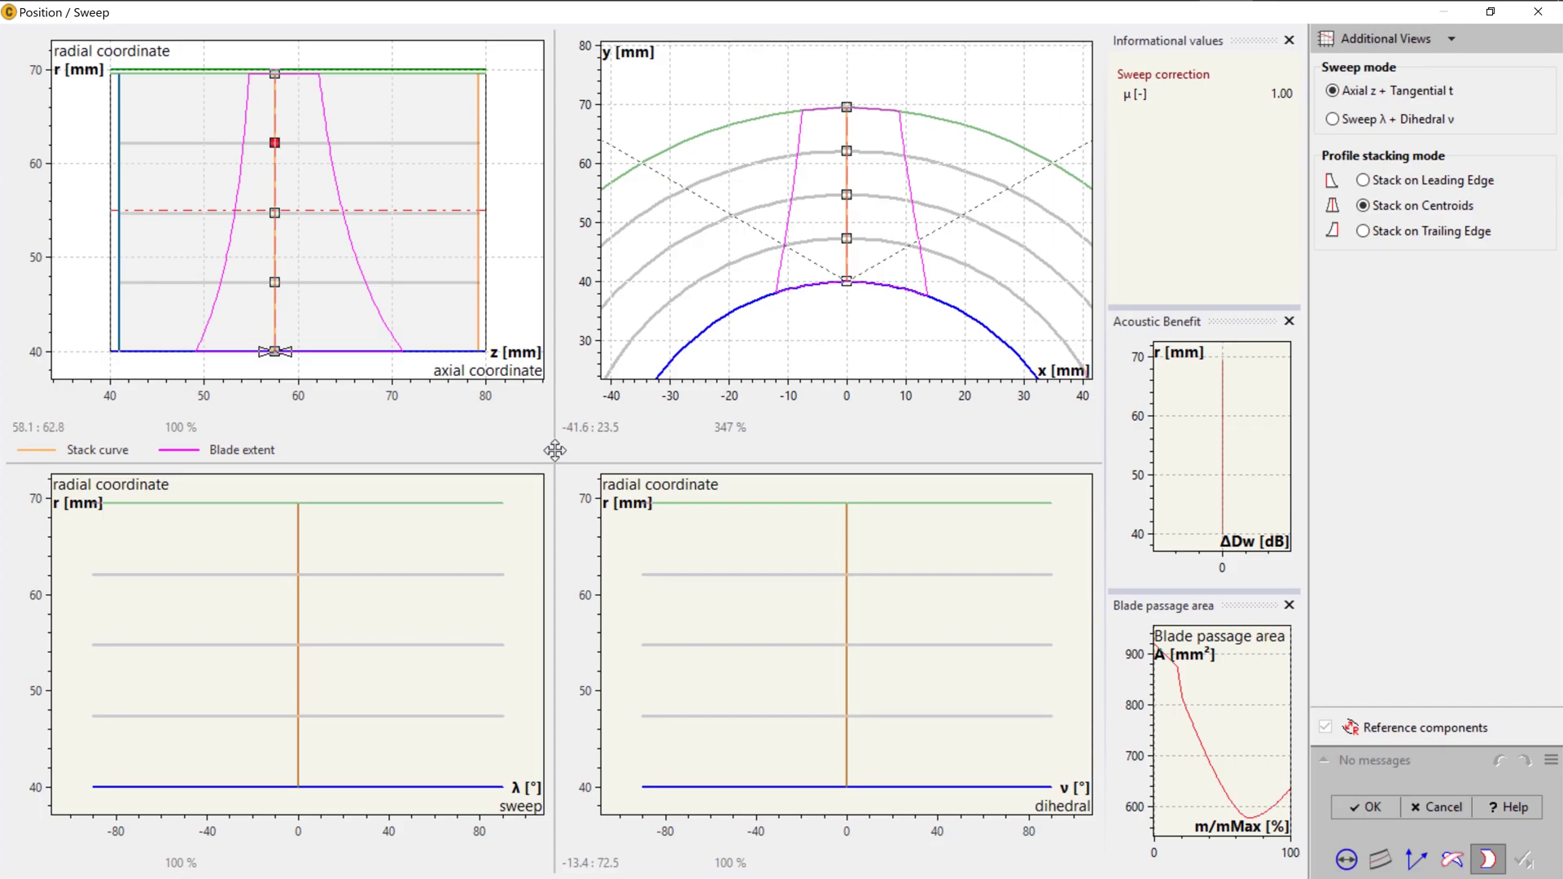
left_click_drag(275, 142, 298, 143)
left_click_drag(281, 212, 300, 213)
left_click_drag(275, 283, 291, 283)
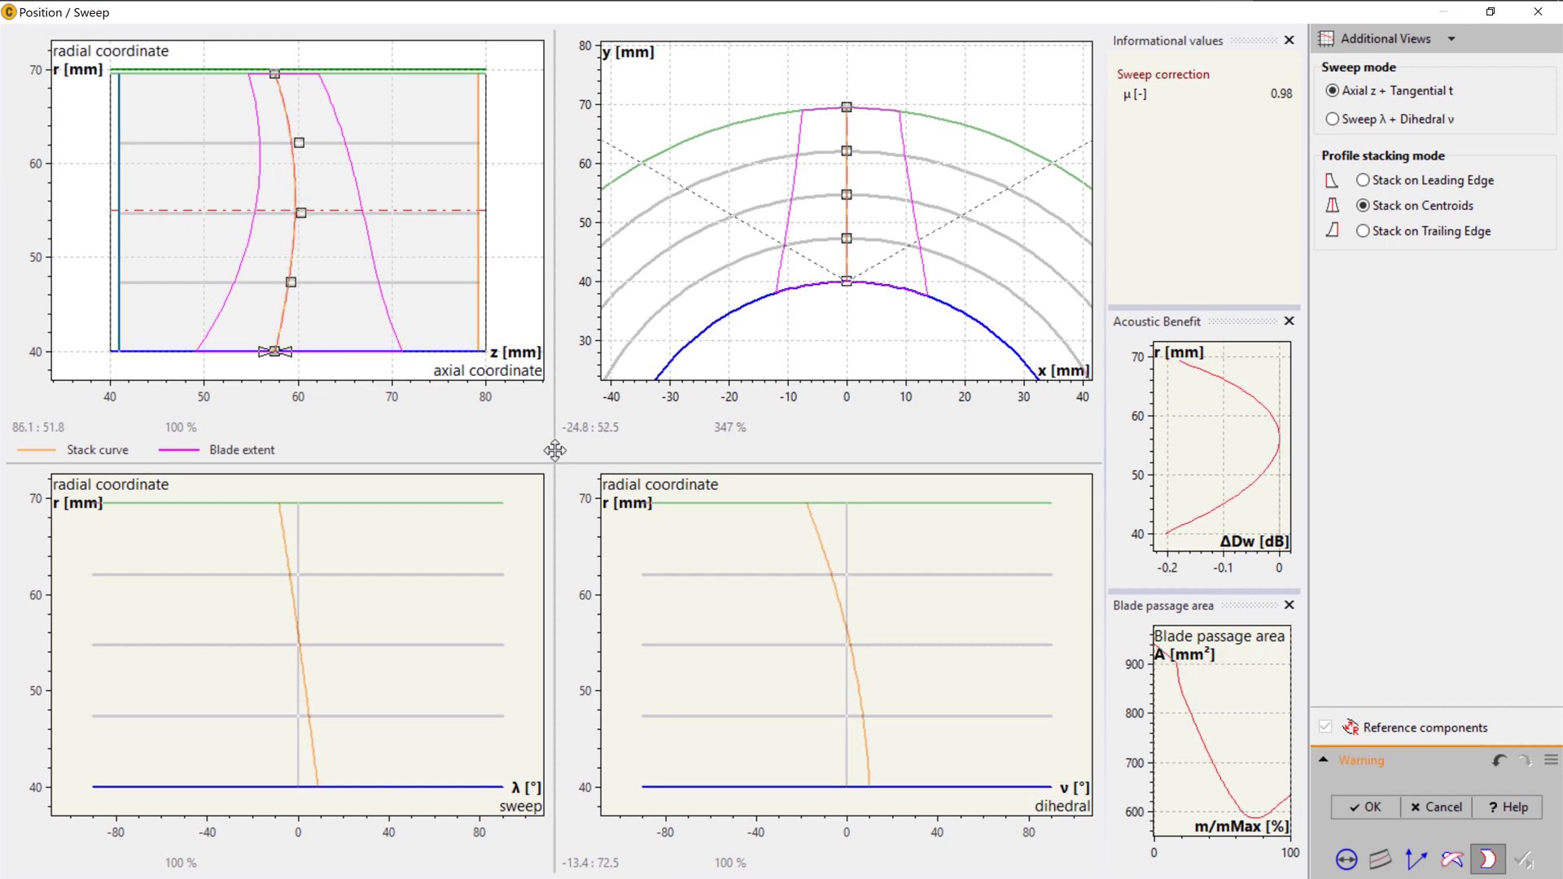
Curve the stack curve tangentially to about x = 1, 2 and 3 mm from hub to shroud and confirm the sweep
left_click_drag(846, 151, 854, 239)
left_click(847, 194)
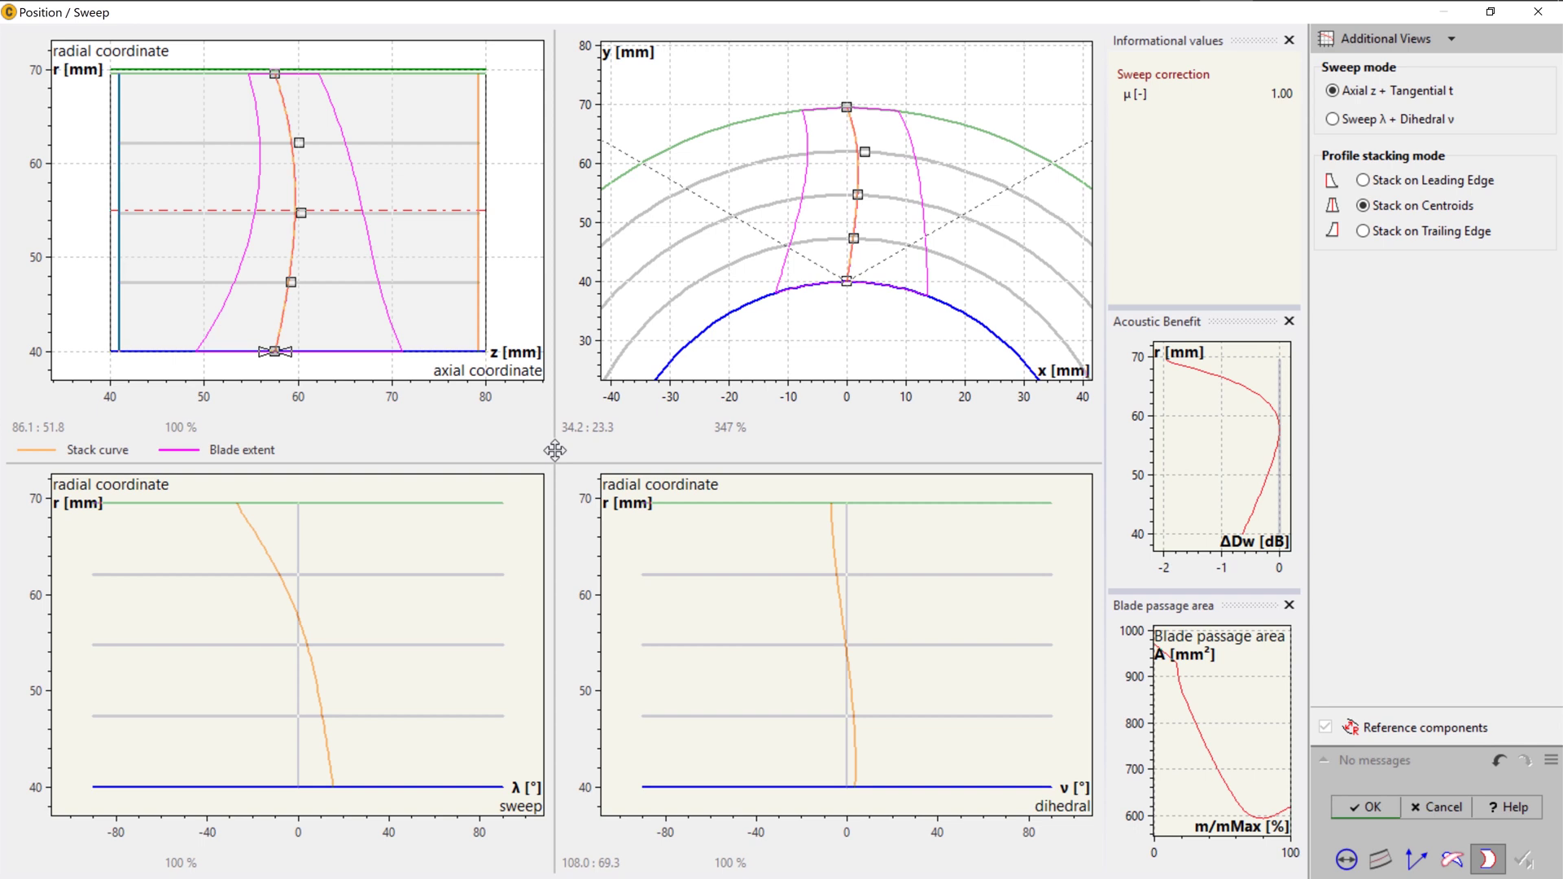
left_click(1365, 807)
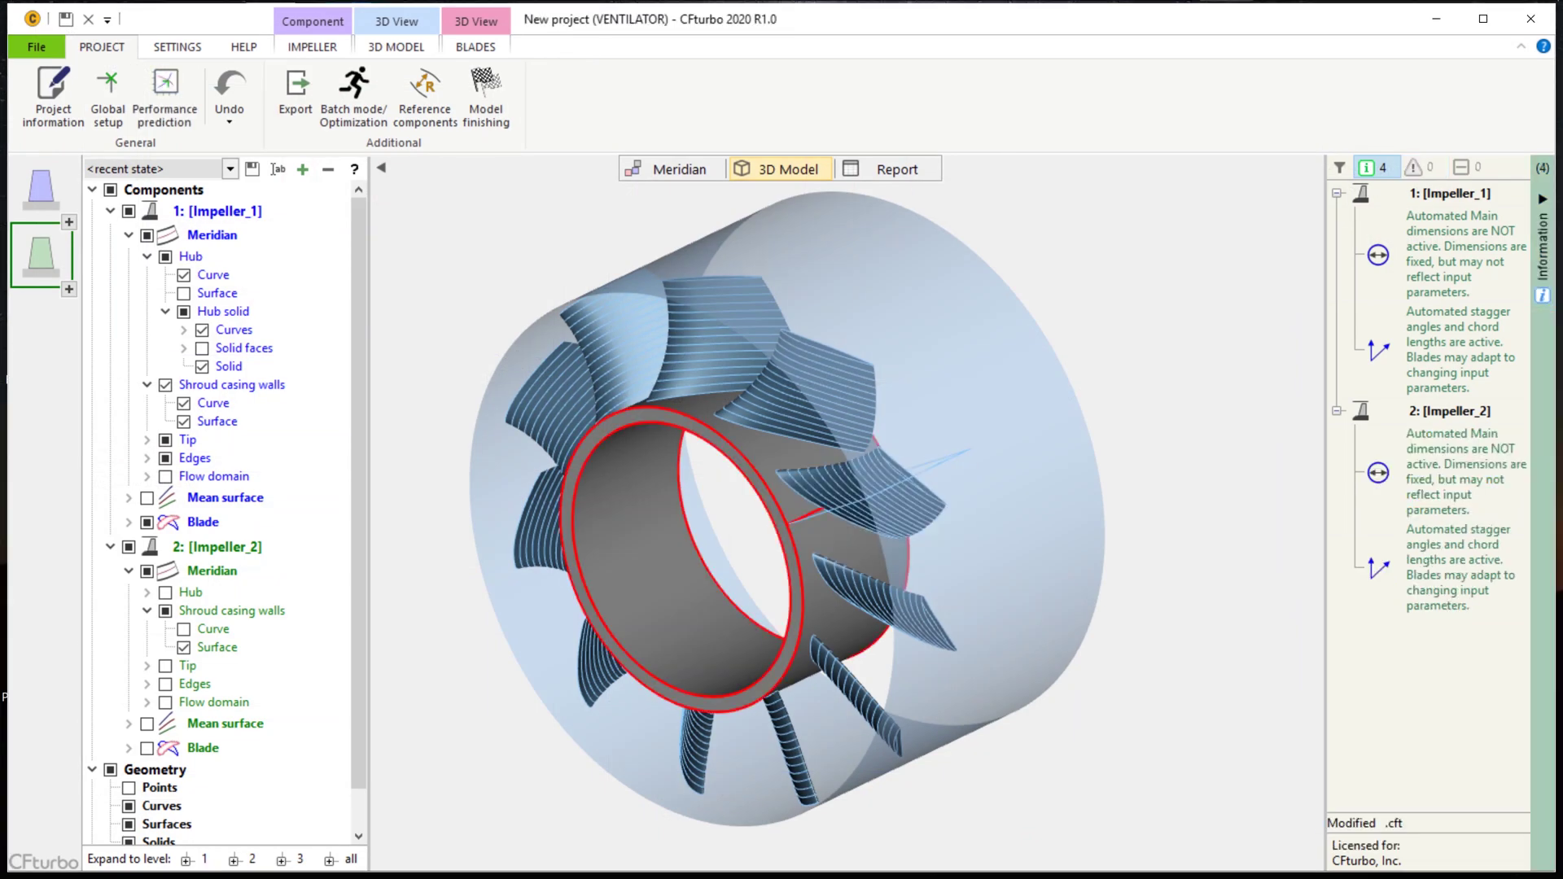
Apply the Default display state to the 3D model
left_click(231, 169)
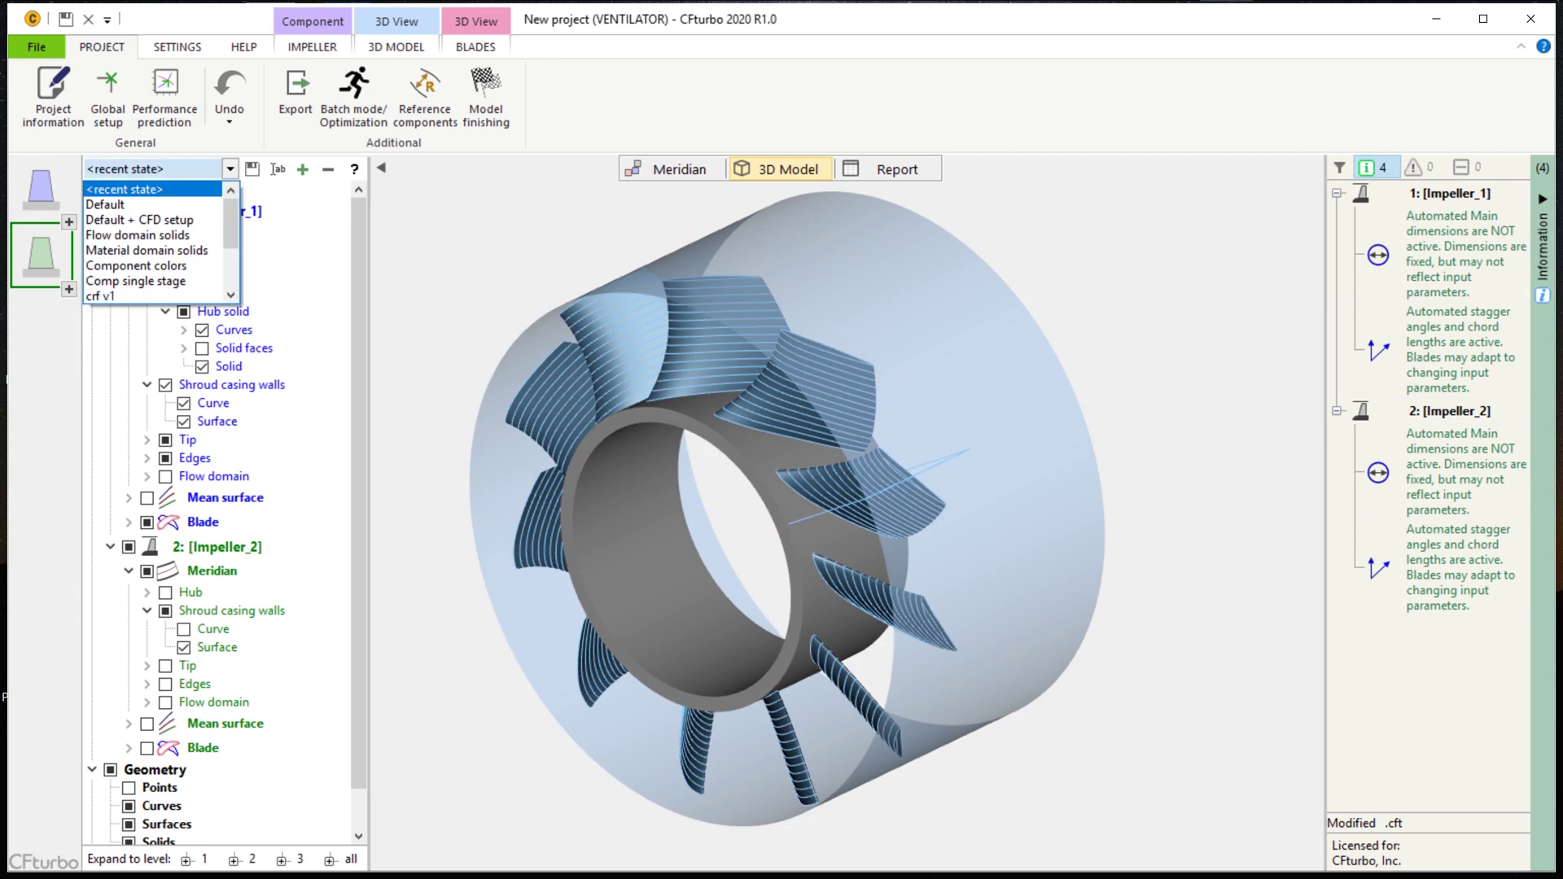
left_click(122, 205)
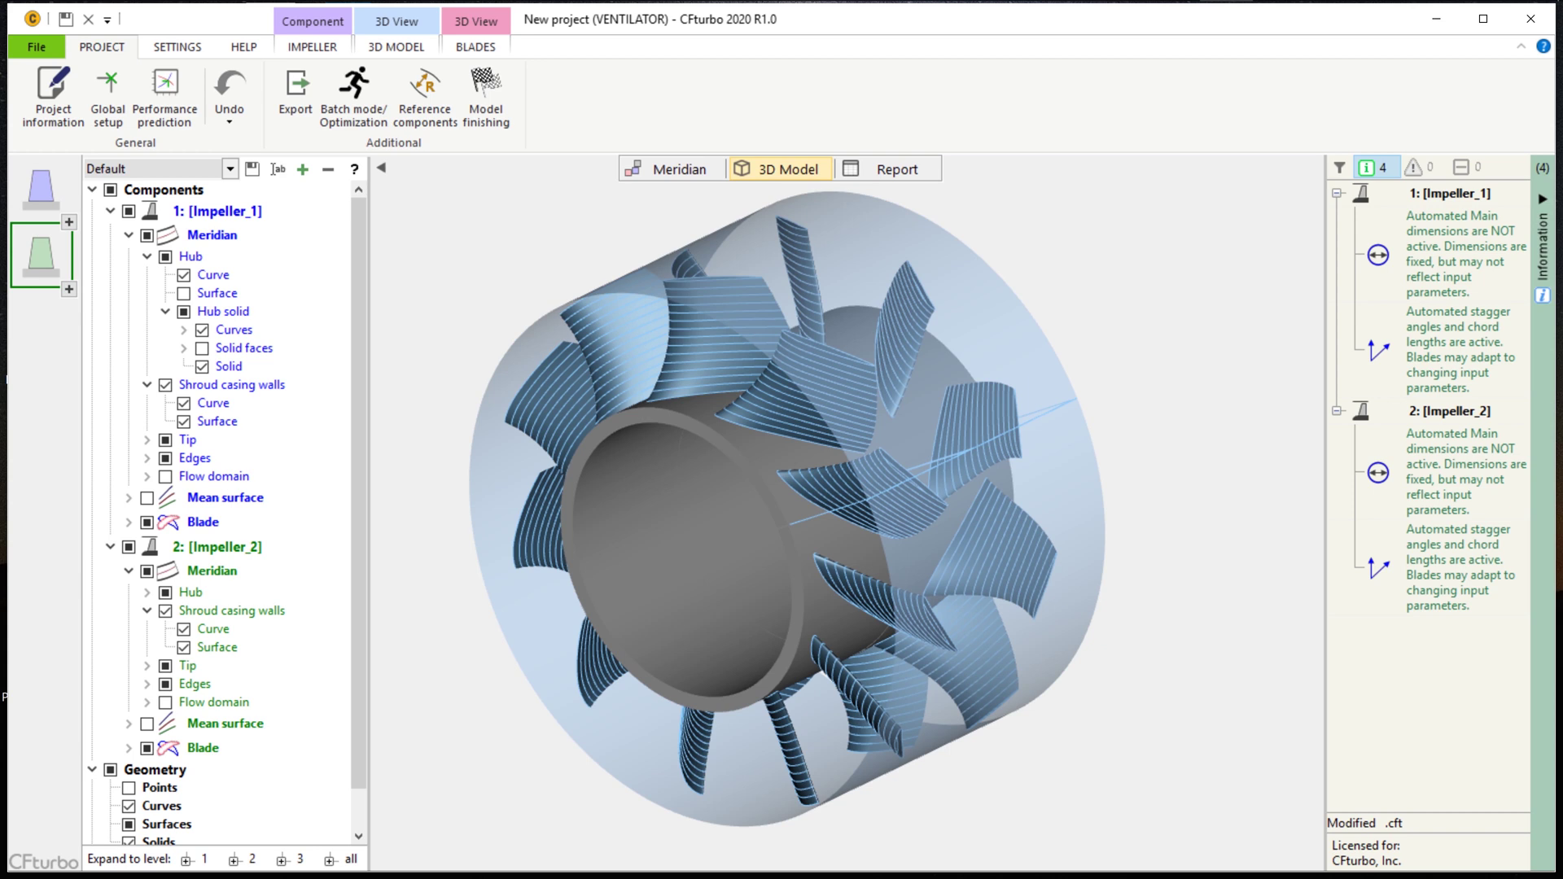
Add a stator upstream of the first impeller
left_click(42, 189)
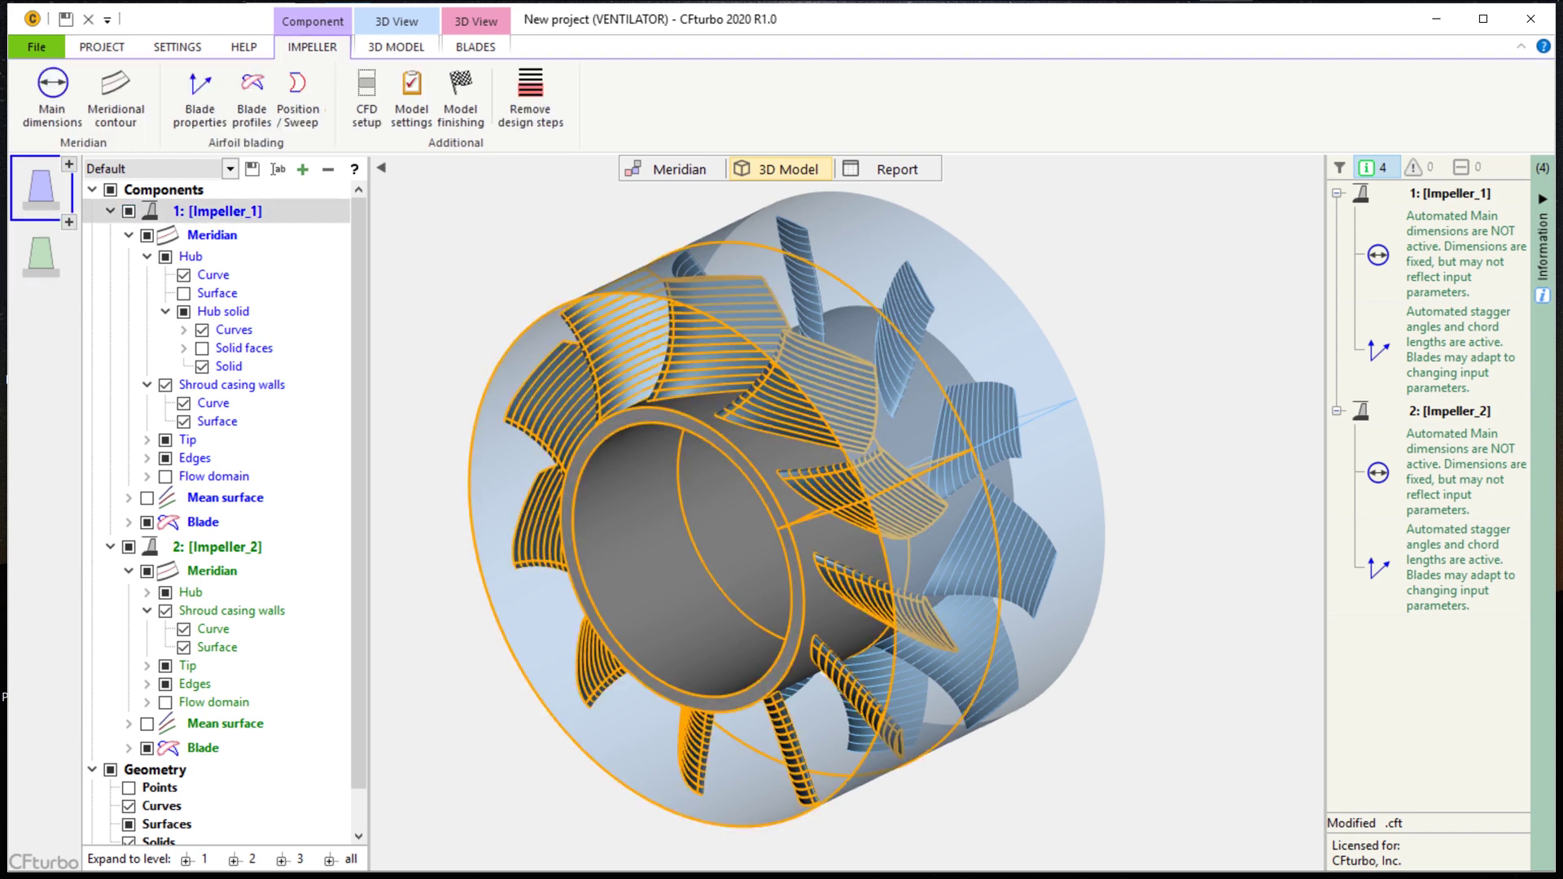
left_click(69, 164)
left_click(161, 202)
key("Return")
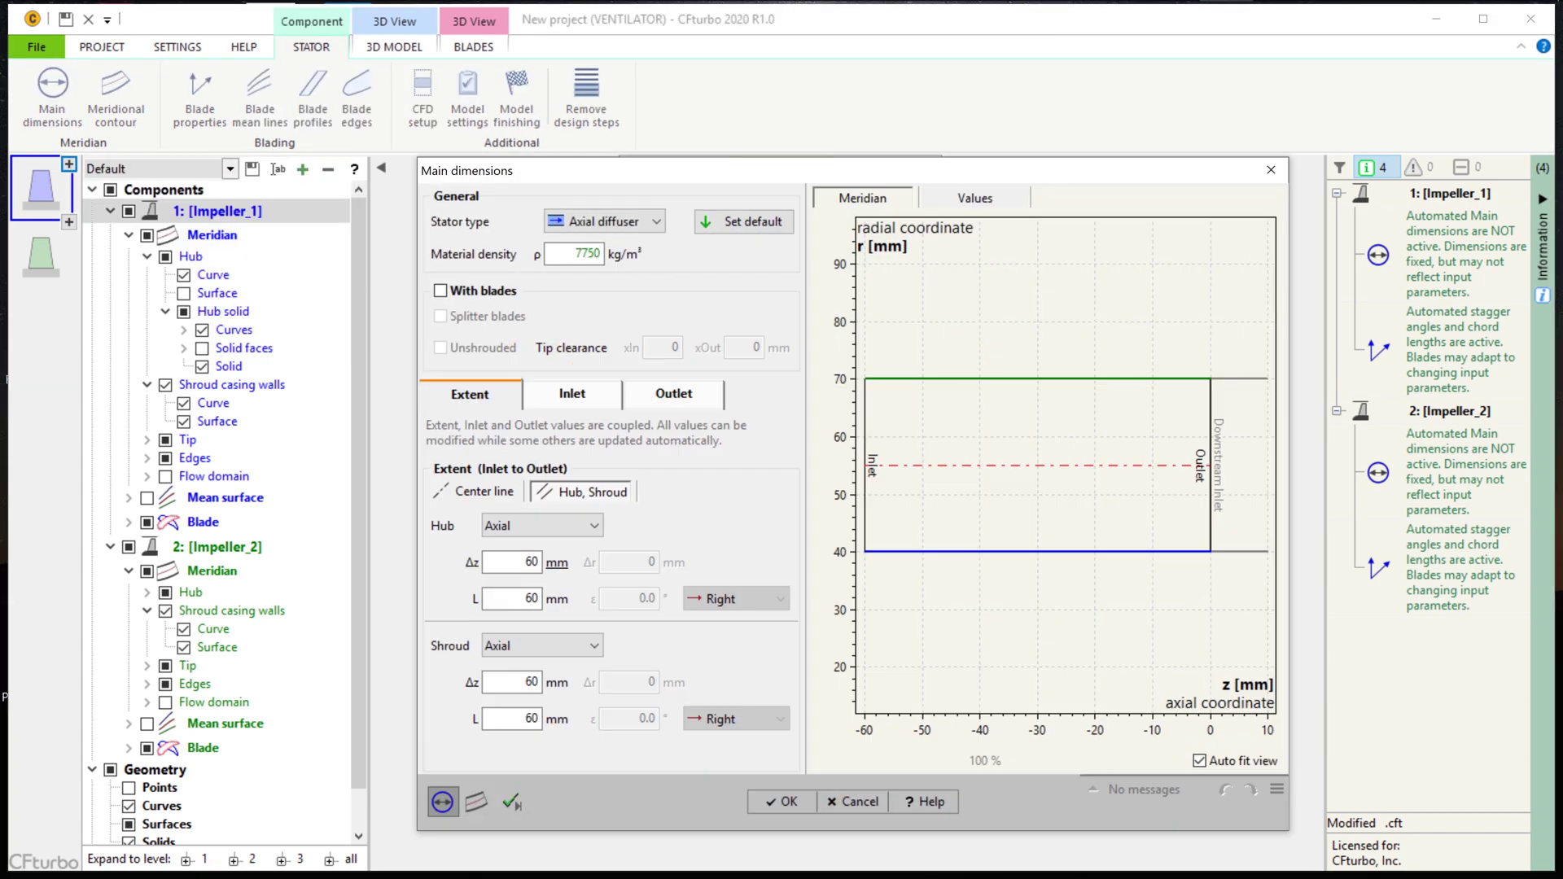
Set the upstream stator's axial extent to 100 mm at both hub and shroud and finish its design
double_click(527, 563)
type("100")
left_click(526, 683)
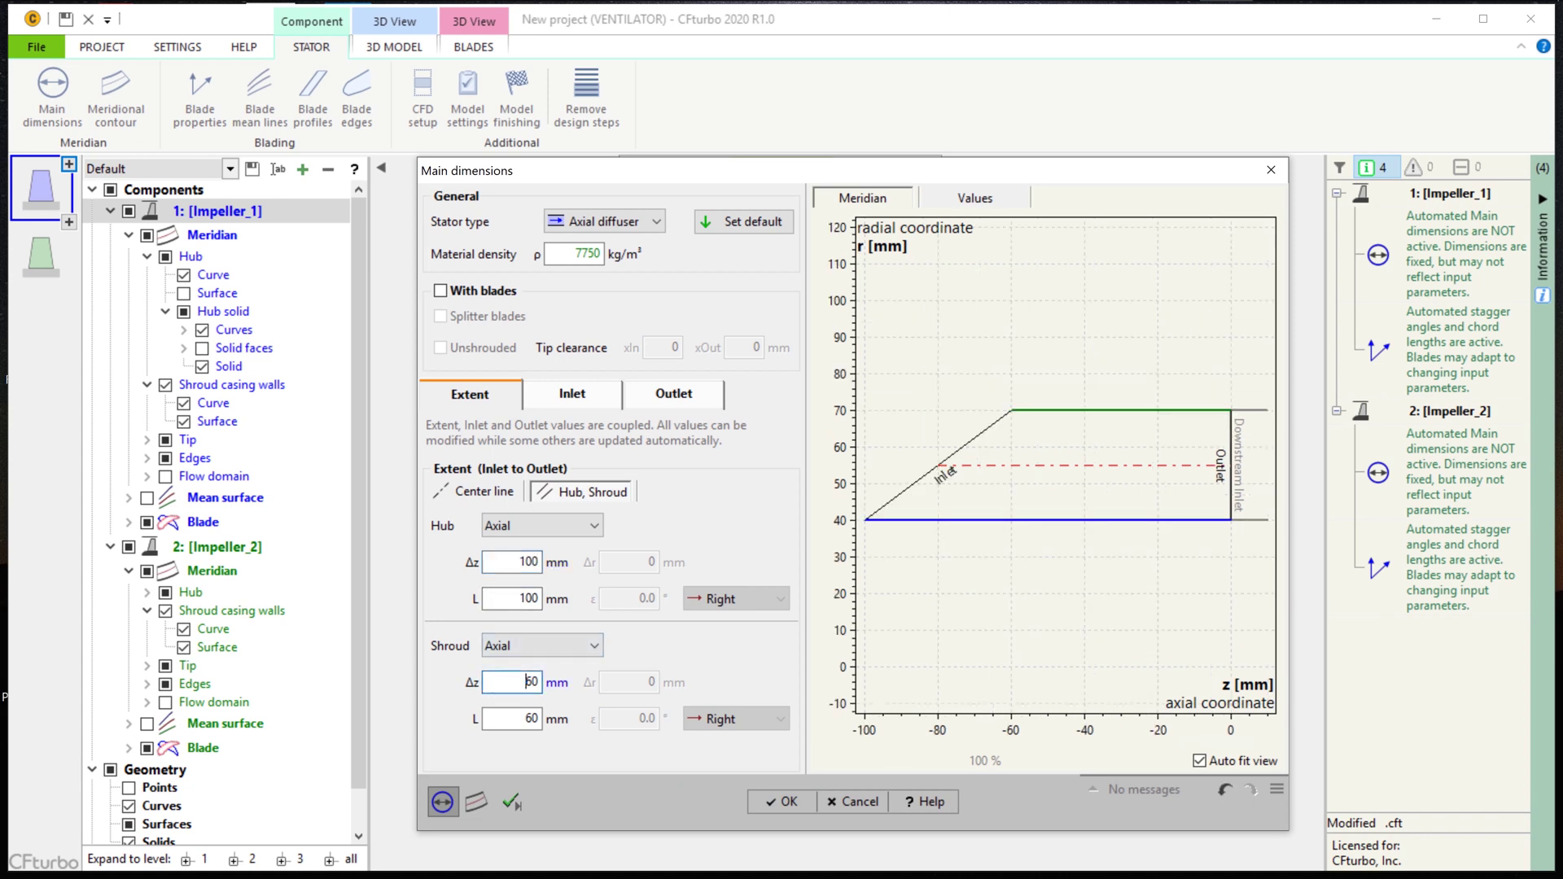
double_click(530, 682)
type("100")
left_click(521, 718)
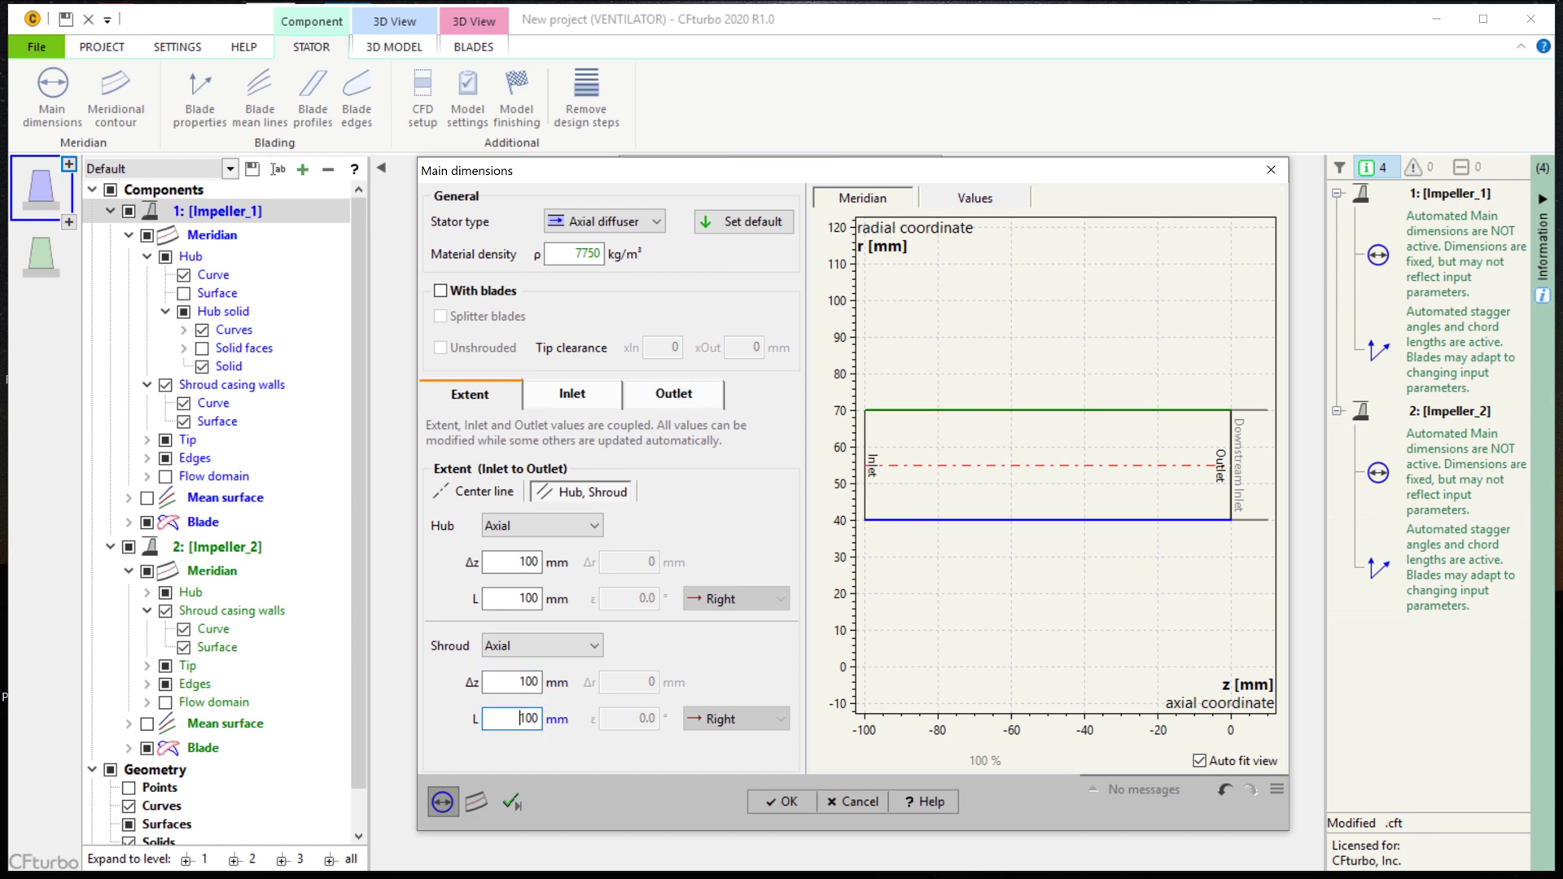
left_click(511, 802)
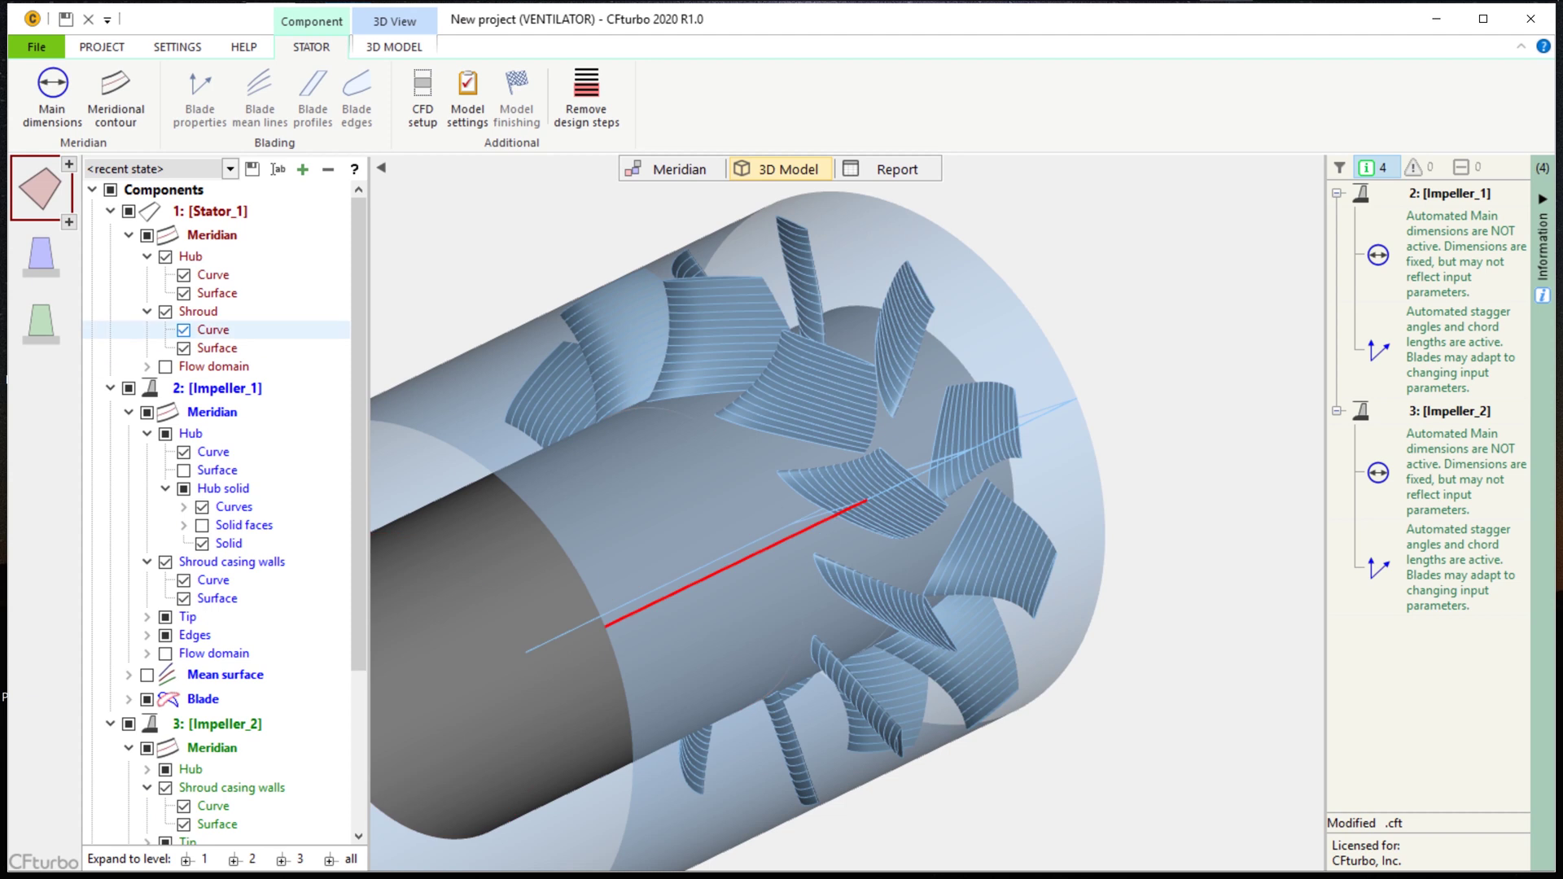
Add a stator downstream of the second impeller
left_click(41, 322)
left_click(68, 356)
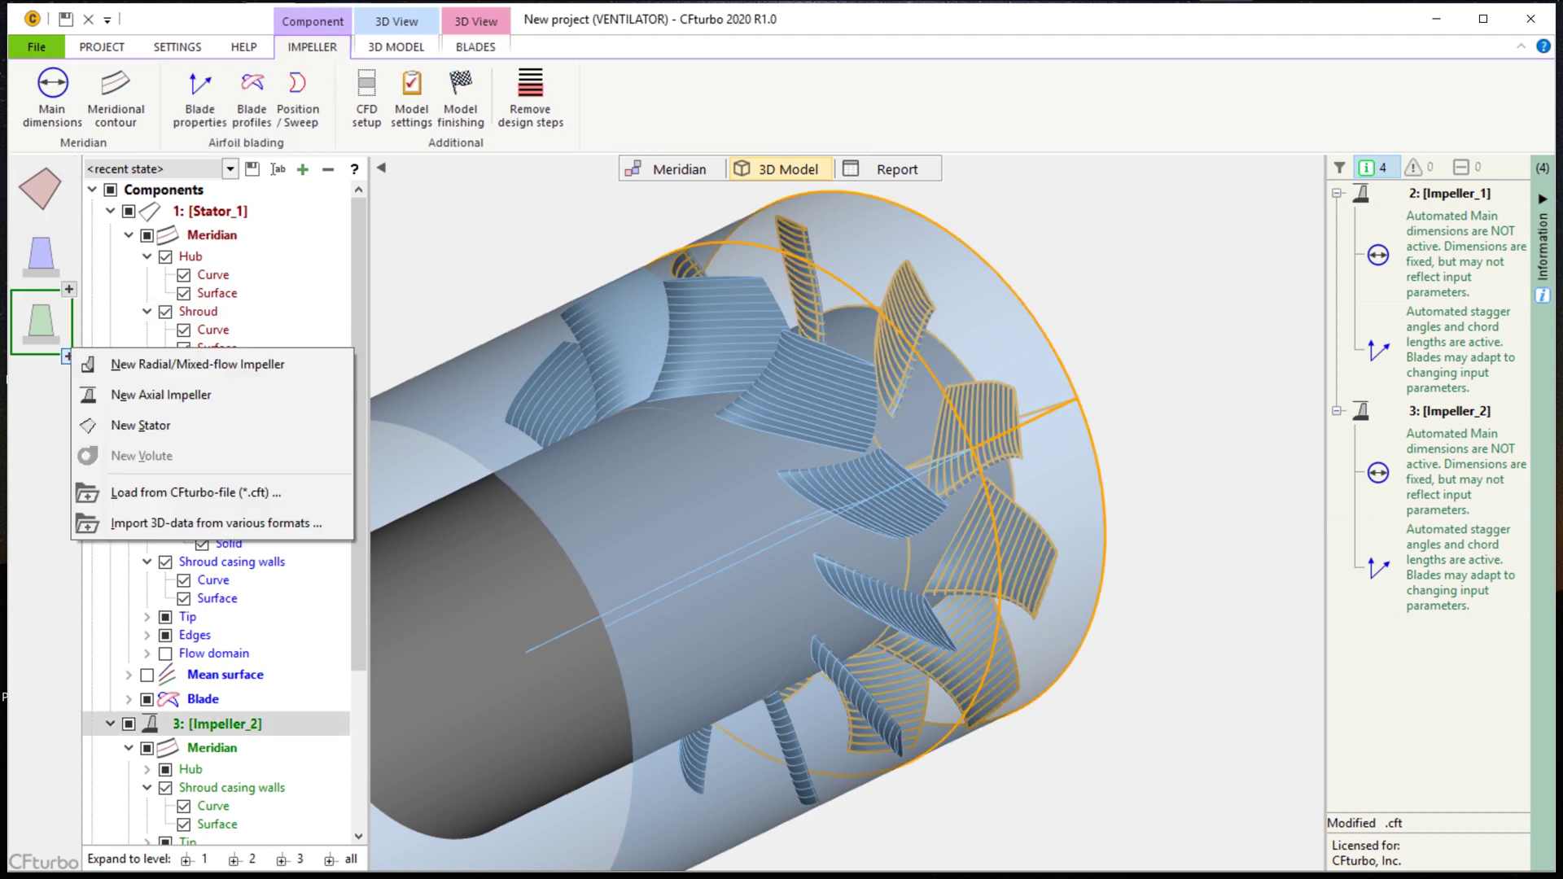
left_click(141, 426)
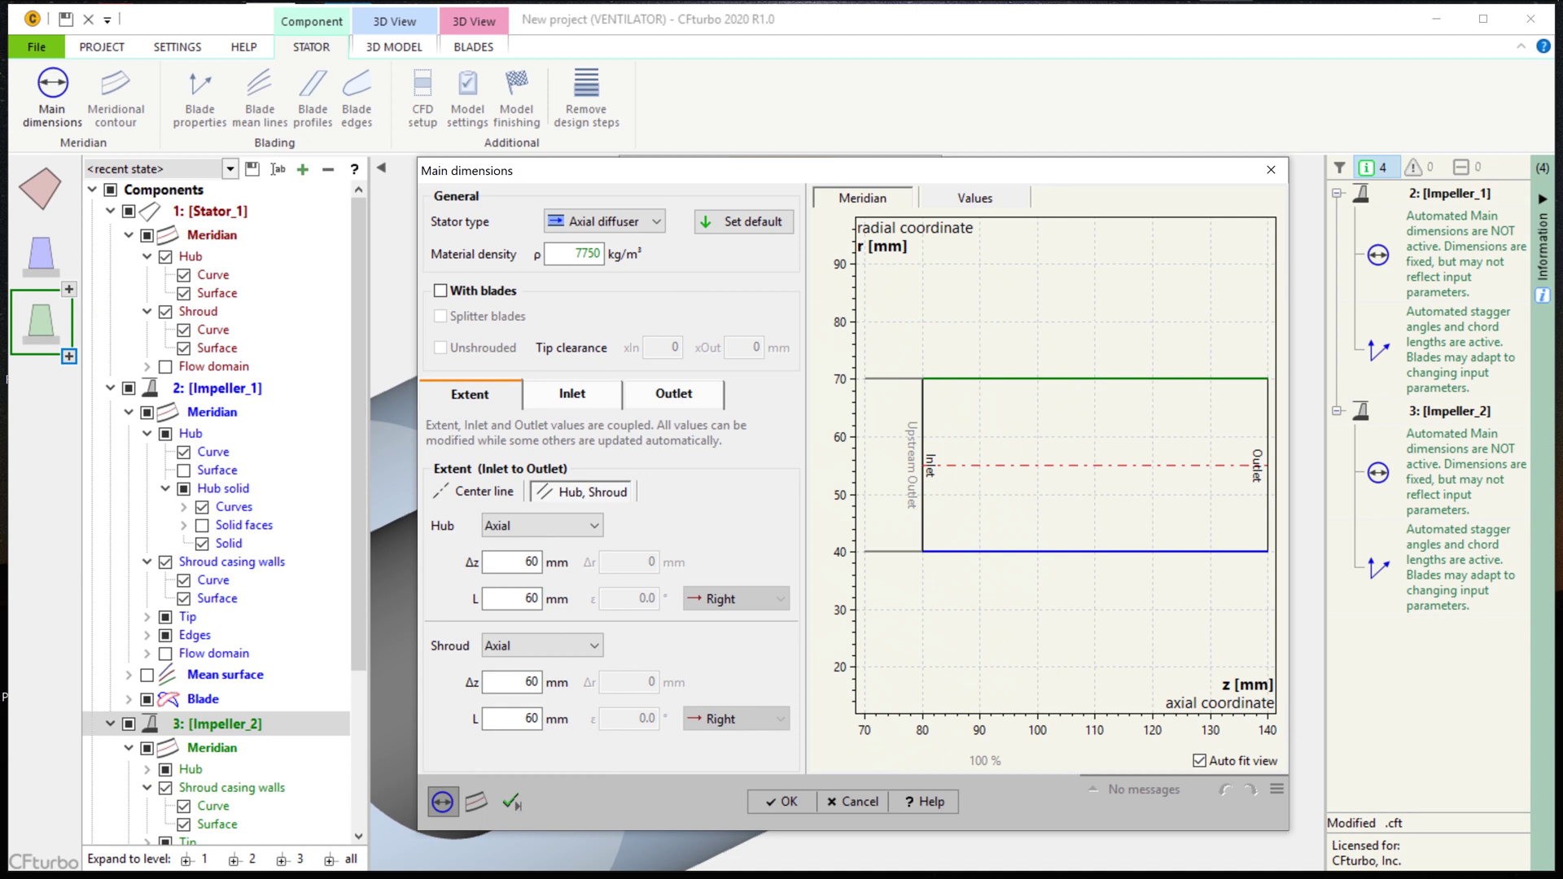
Set the downstream stator's axial extent to 200 mm at both hub and shroud and finish its design
double_click(538, 562)
type("200")
left_click(523, 599)
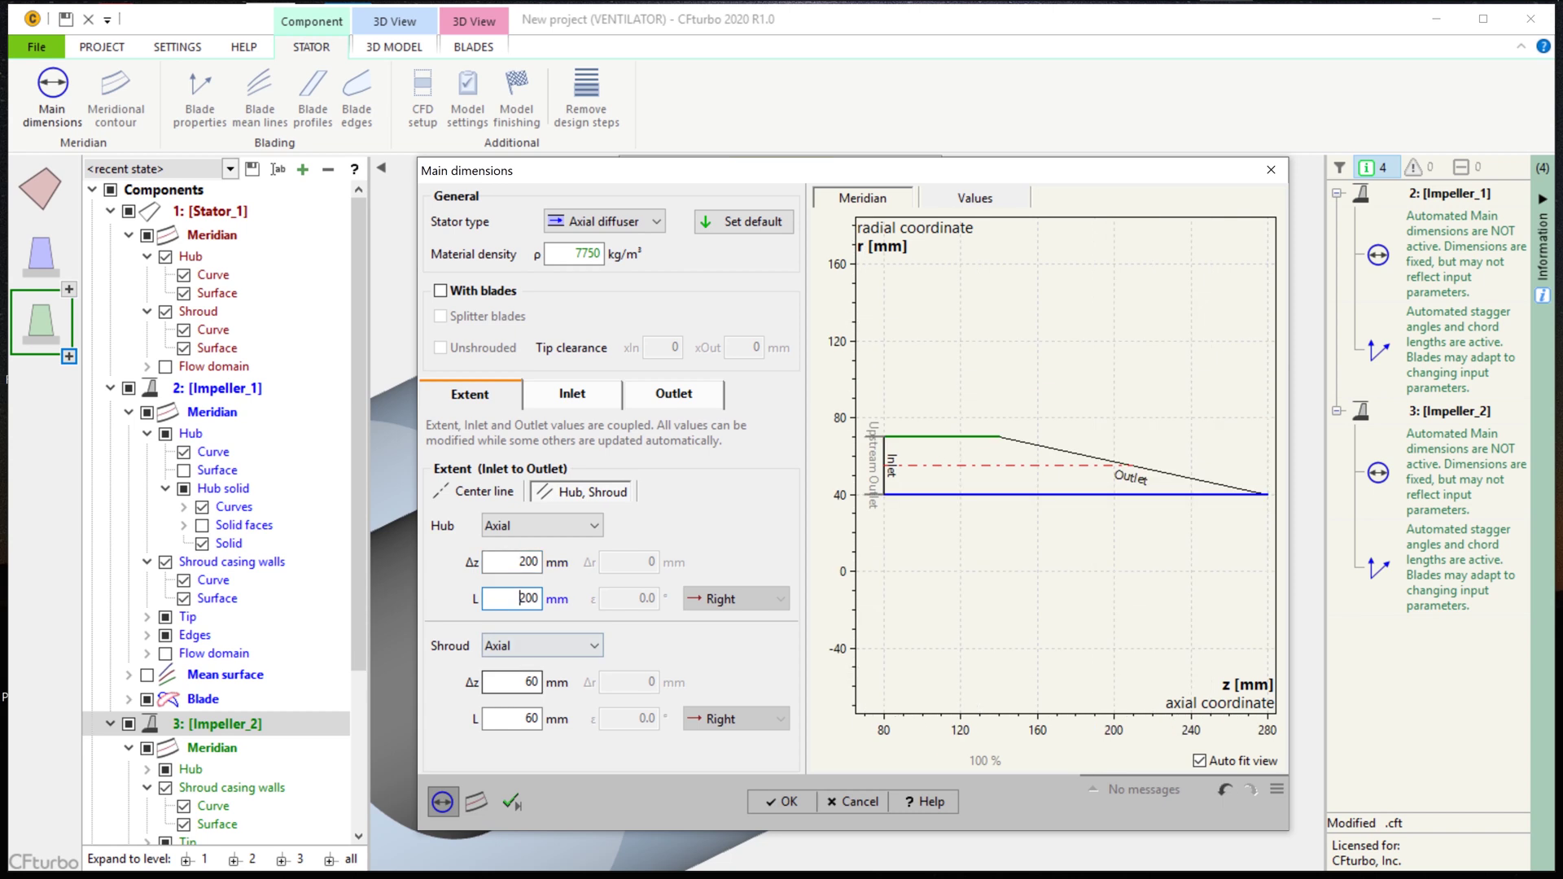
double_click(533, 682)
type("200")
left_click(518, 719)
left_click(512, 803)
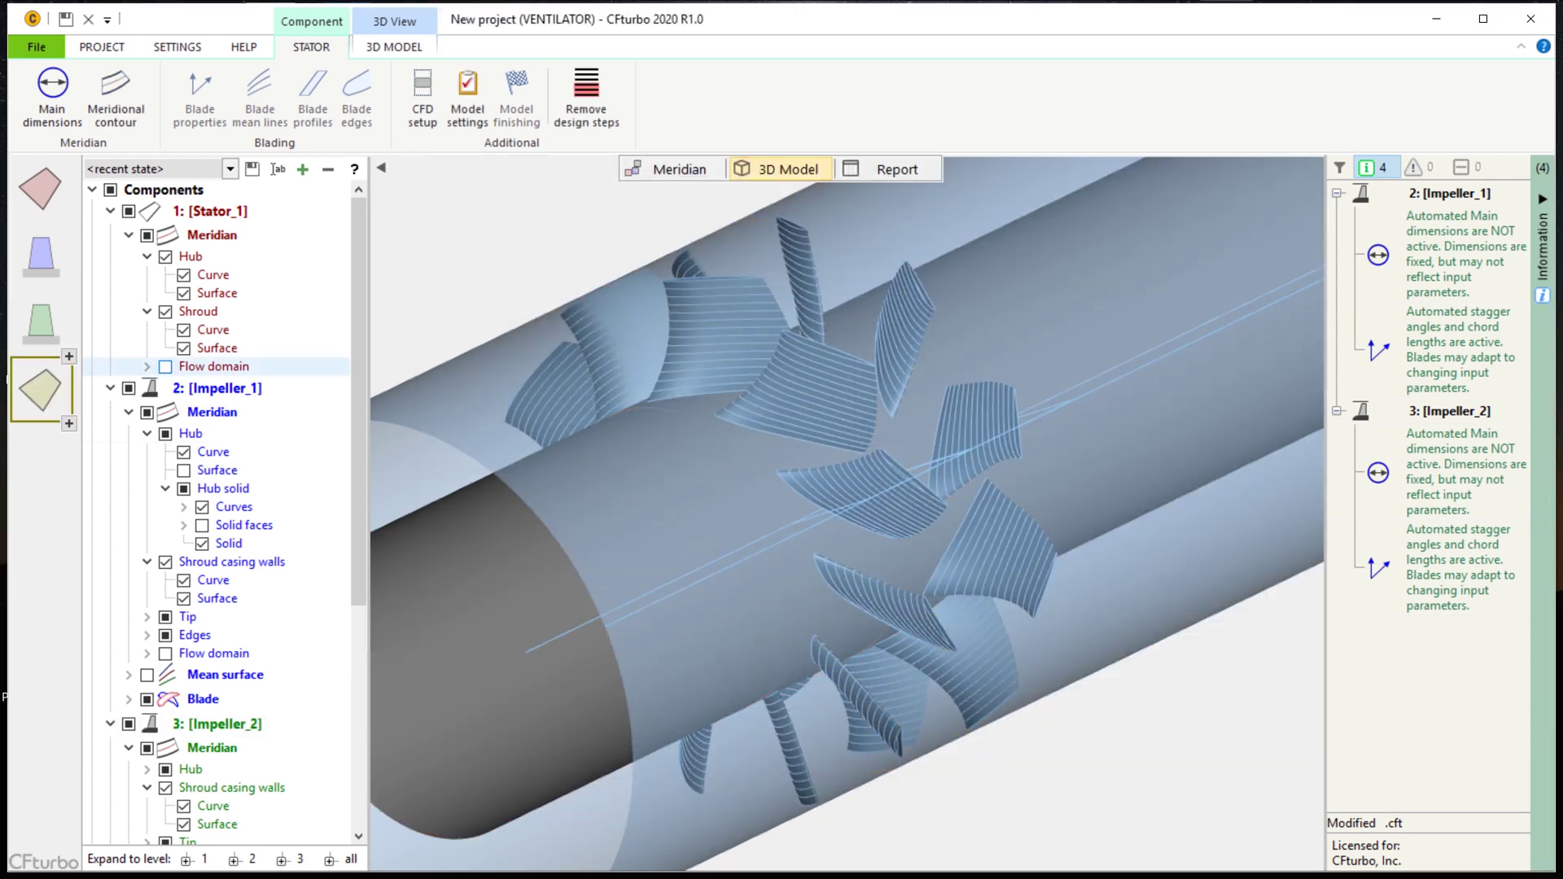
Run model finishing on the first impeller with solid trimming and a 1 mm hub fillet radius
left_click(41, 260)
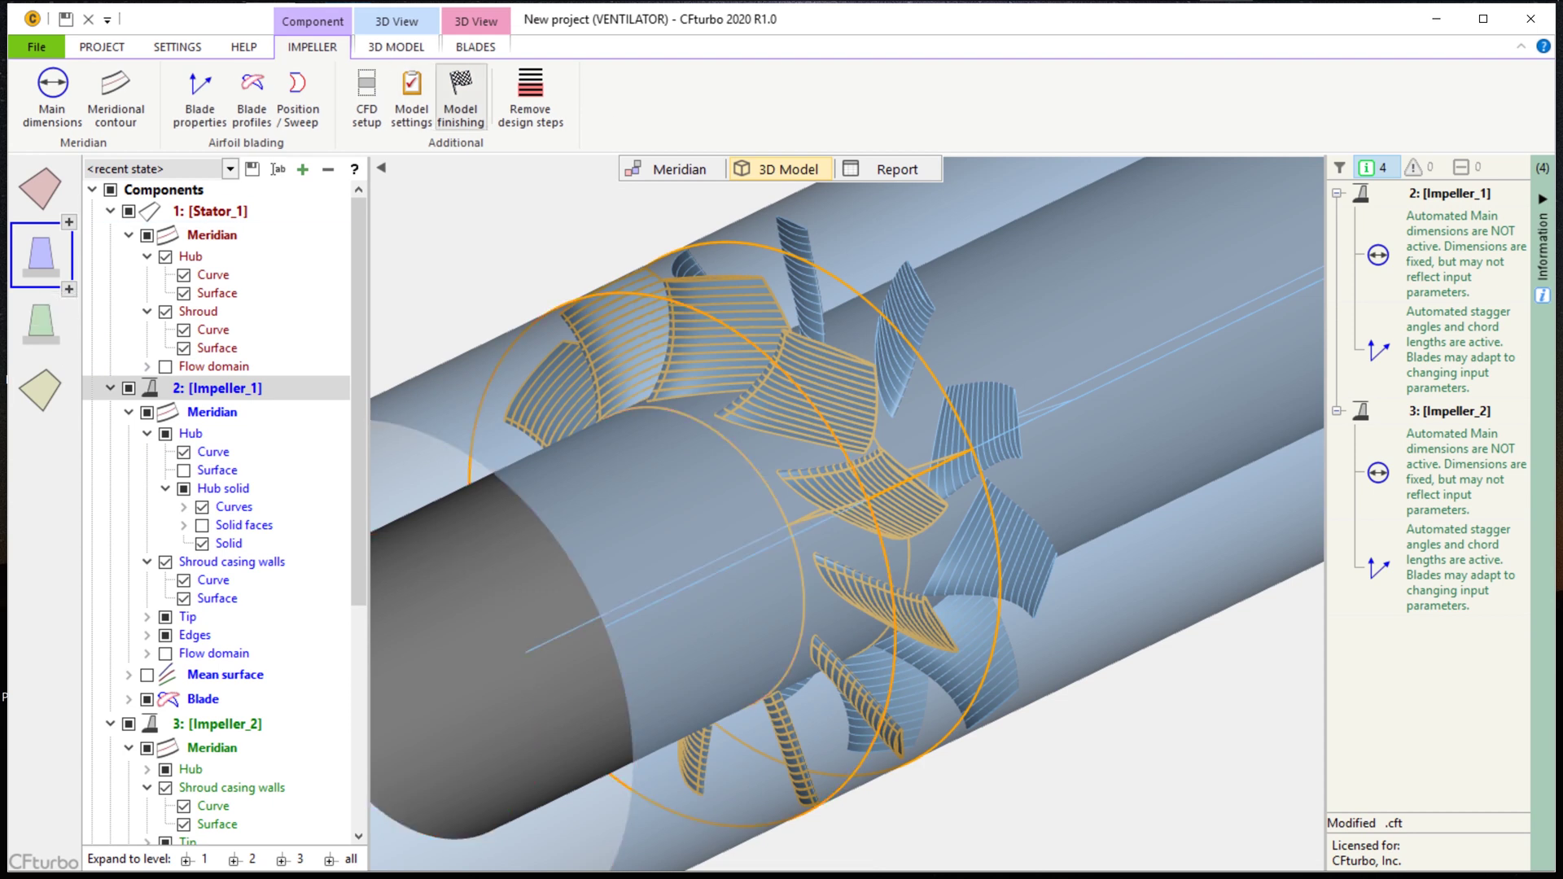
left_click(461, 96)
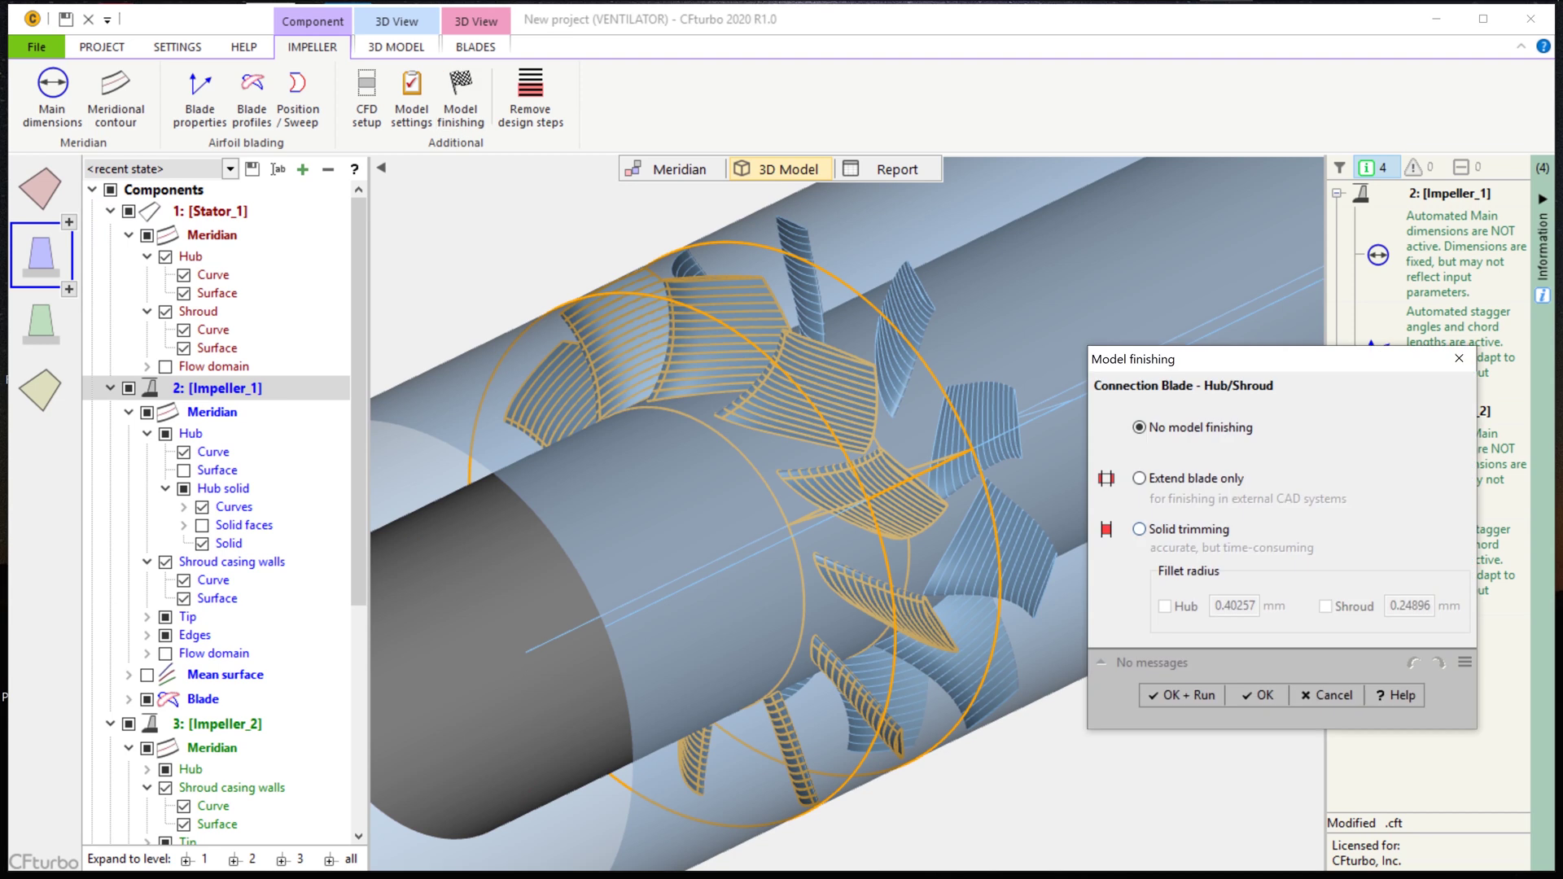
left_click(1139, 529)
left_click(1165, 606)
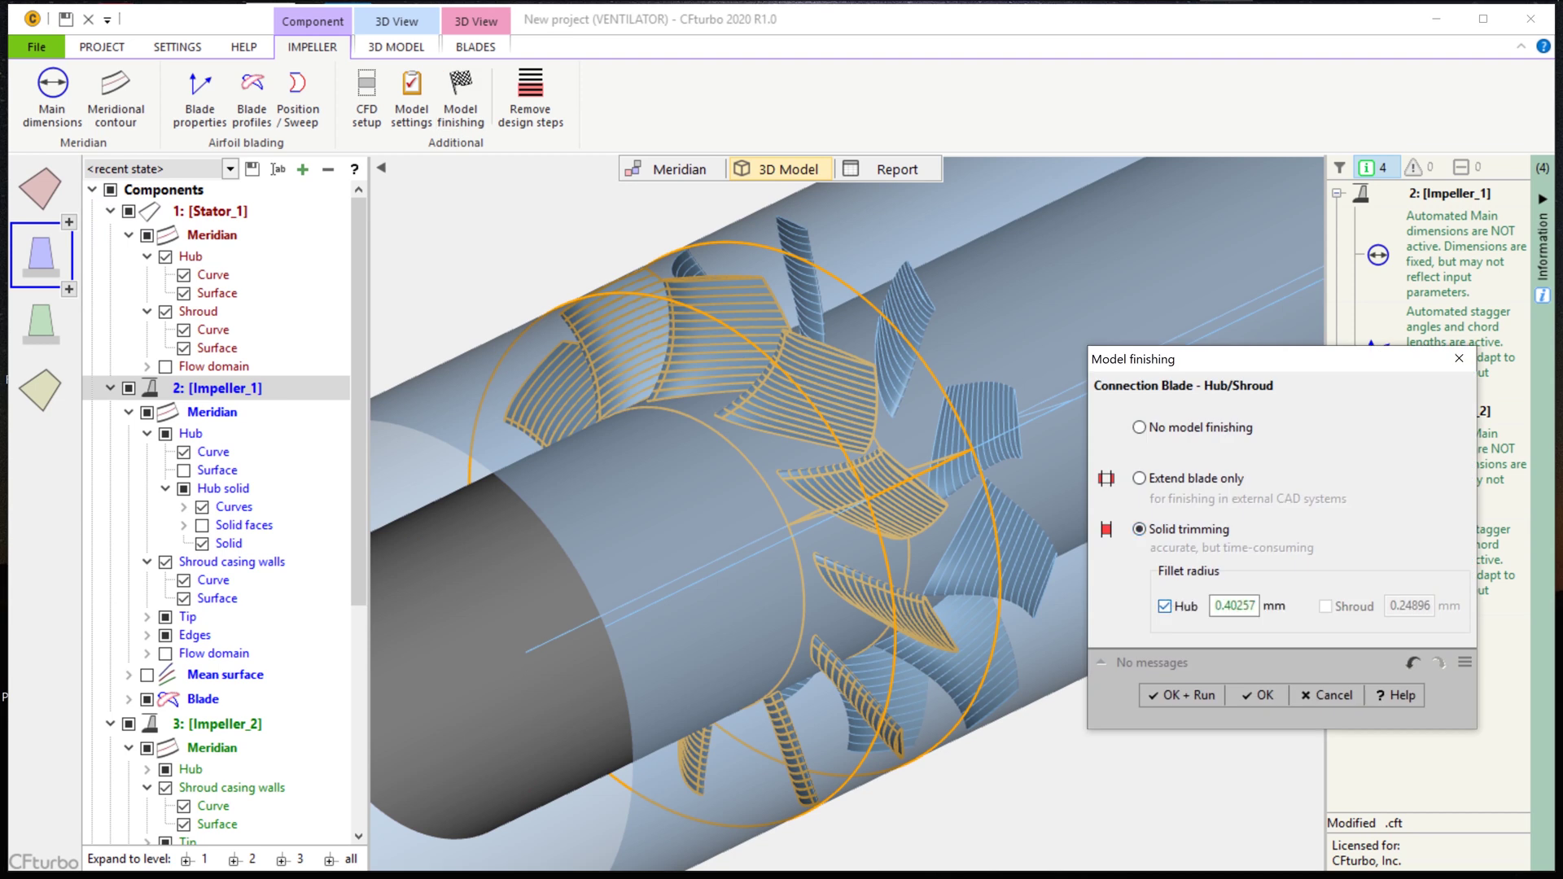
left_click(1234, 606)
type("1")
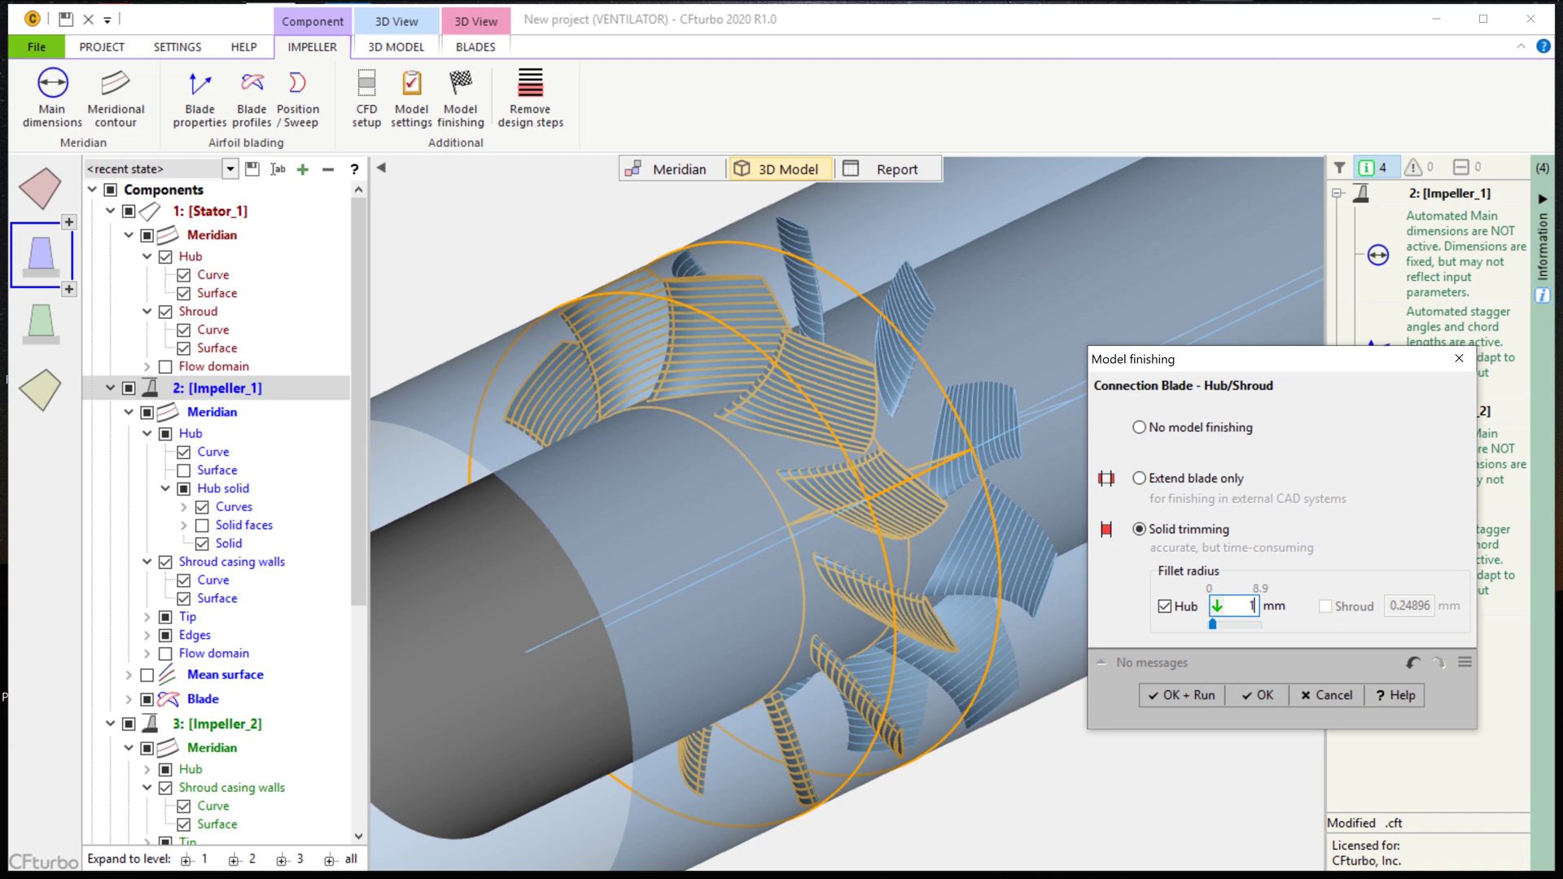
key("Return")
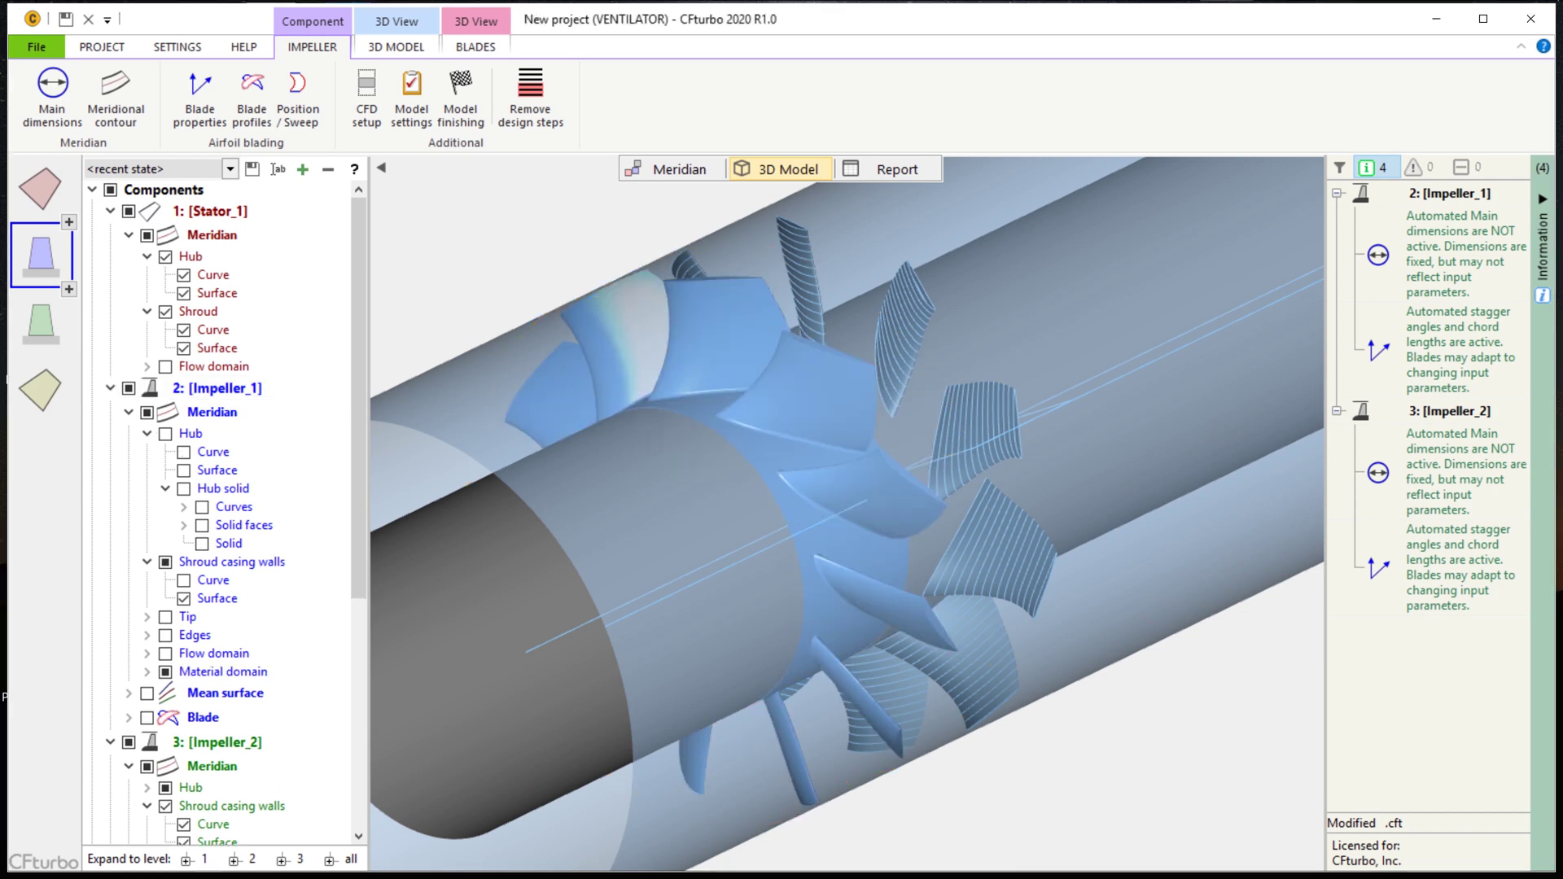
Run model finishing on the second impeller with solid trimming and a 1 mm hub fillet radius
left_click(40, 323)
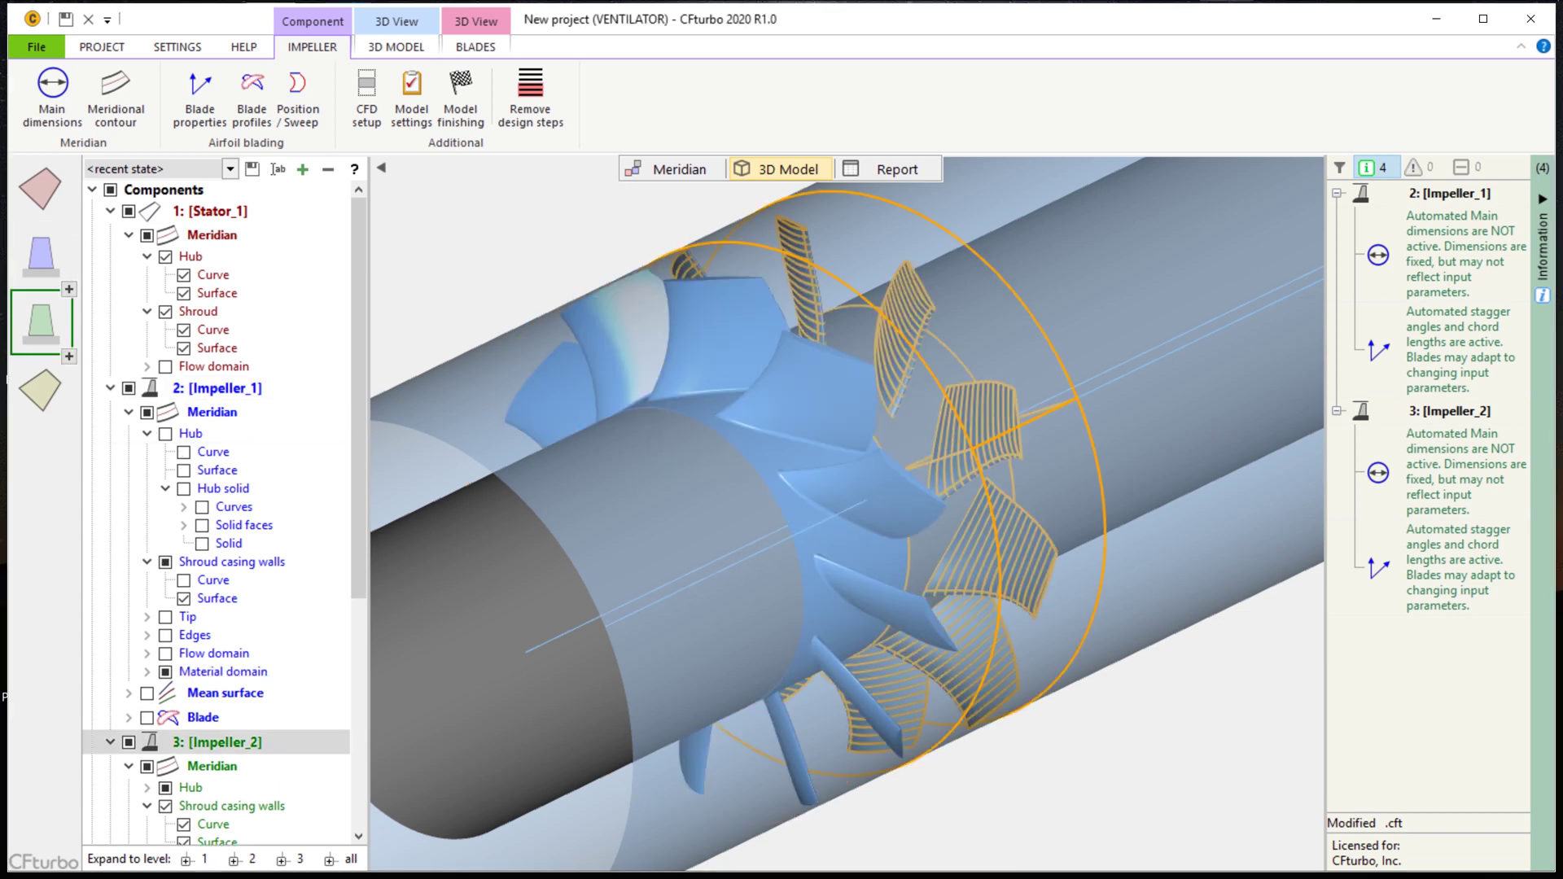
left_click(461, 94)
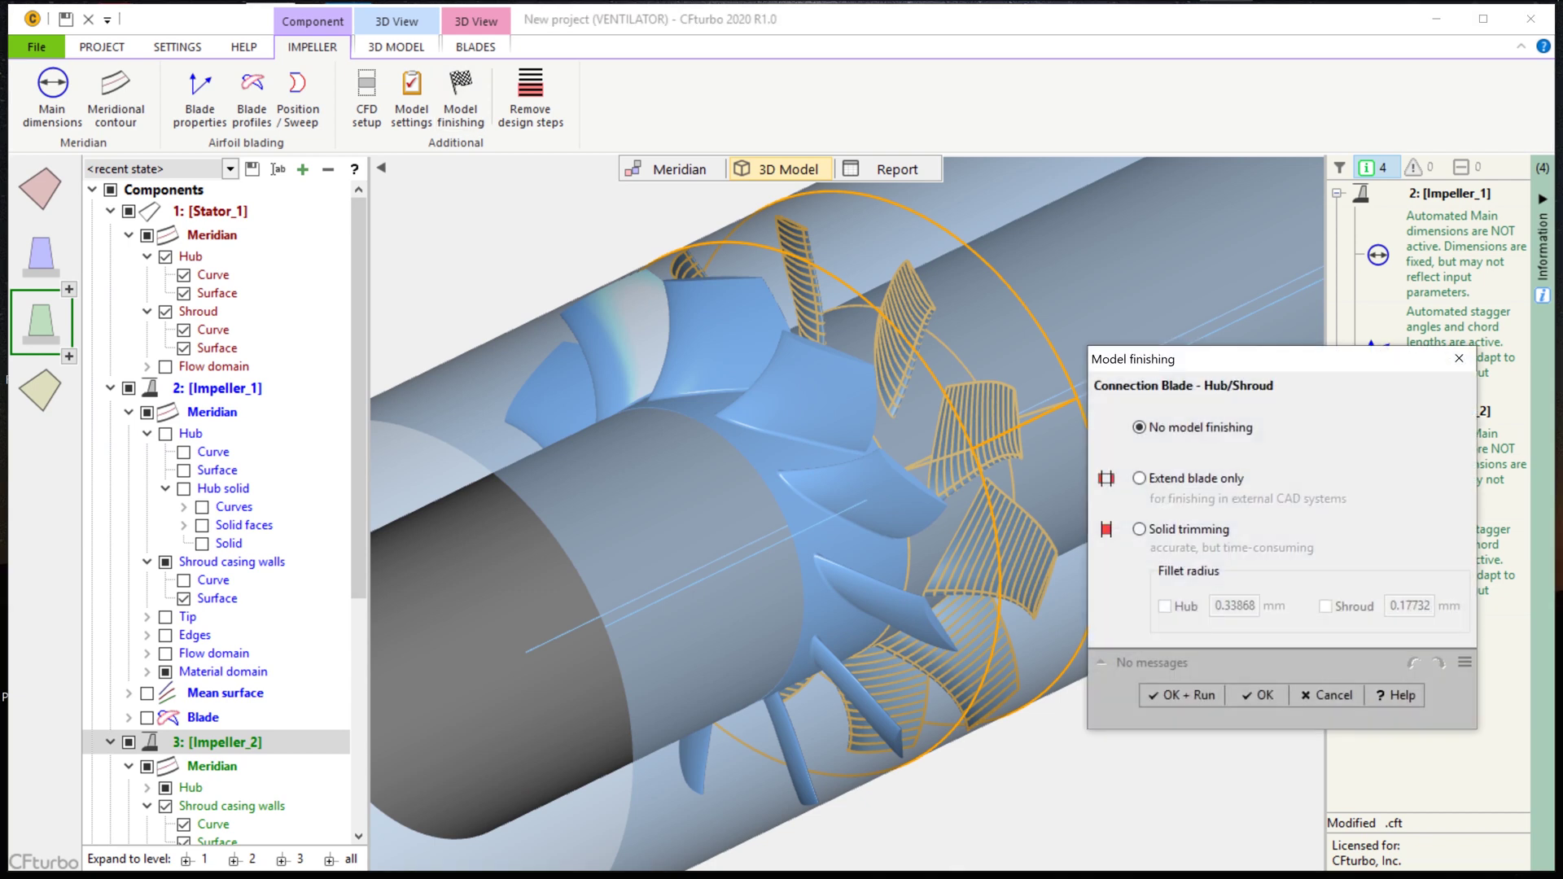
left_click(1140, 529)
left_click(1165, 607)
double_click(1235, 607)
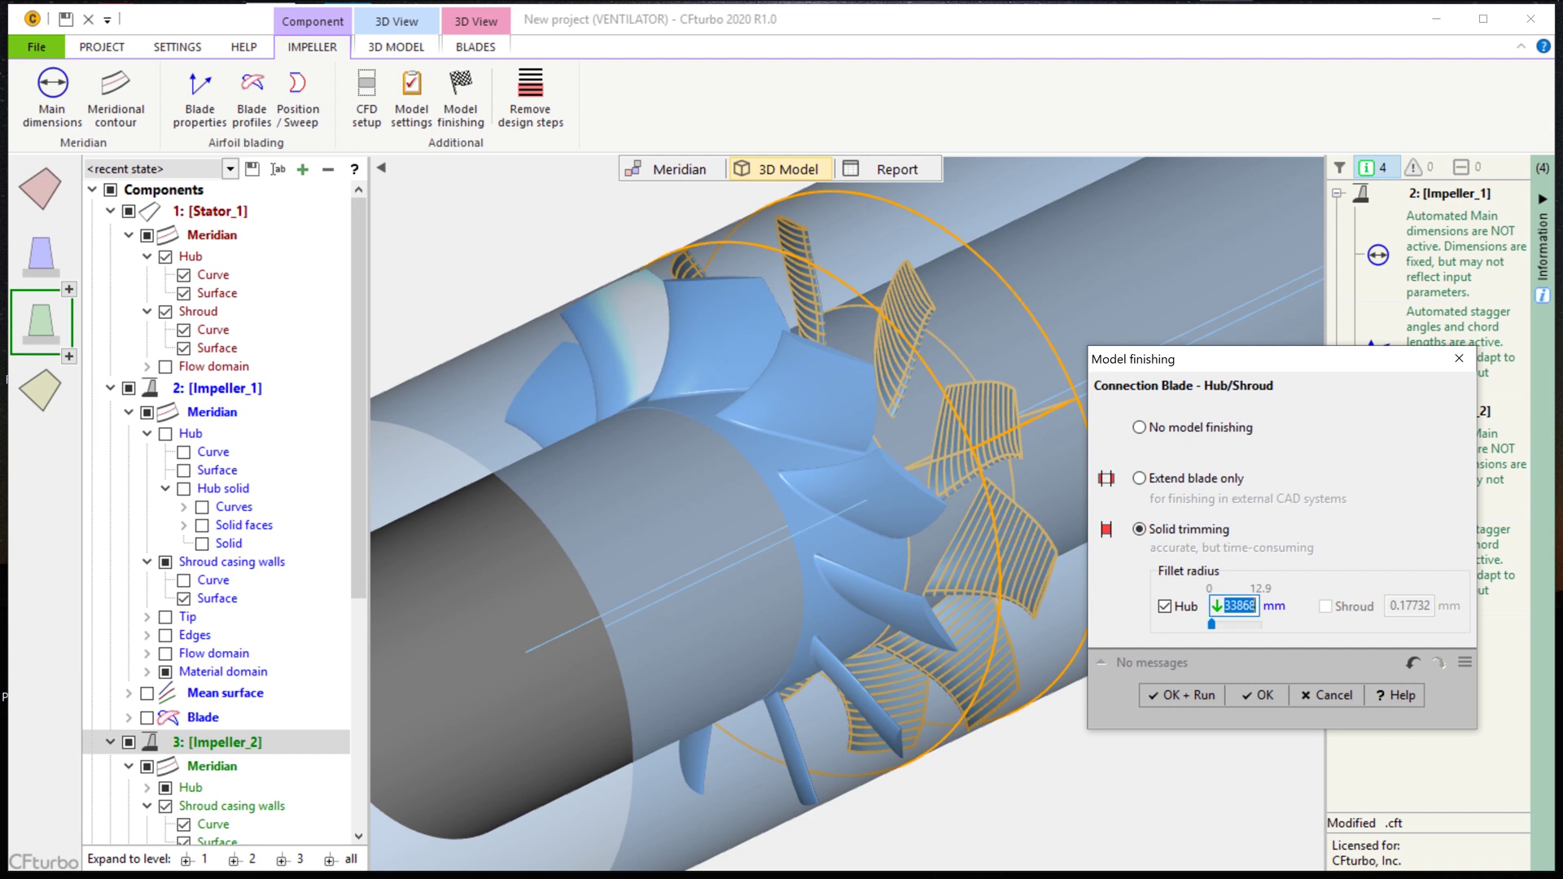
type("1")
key("Return")
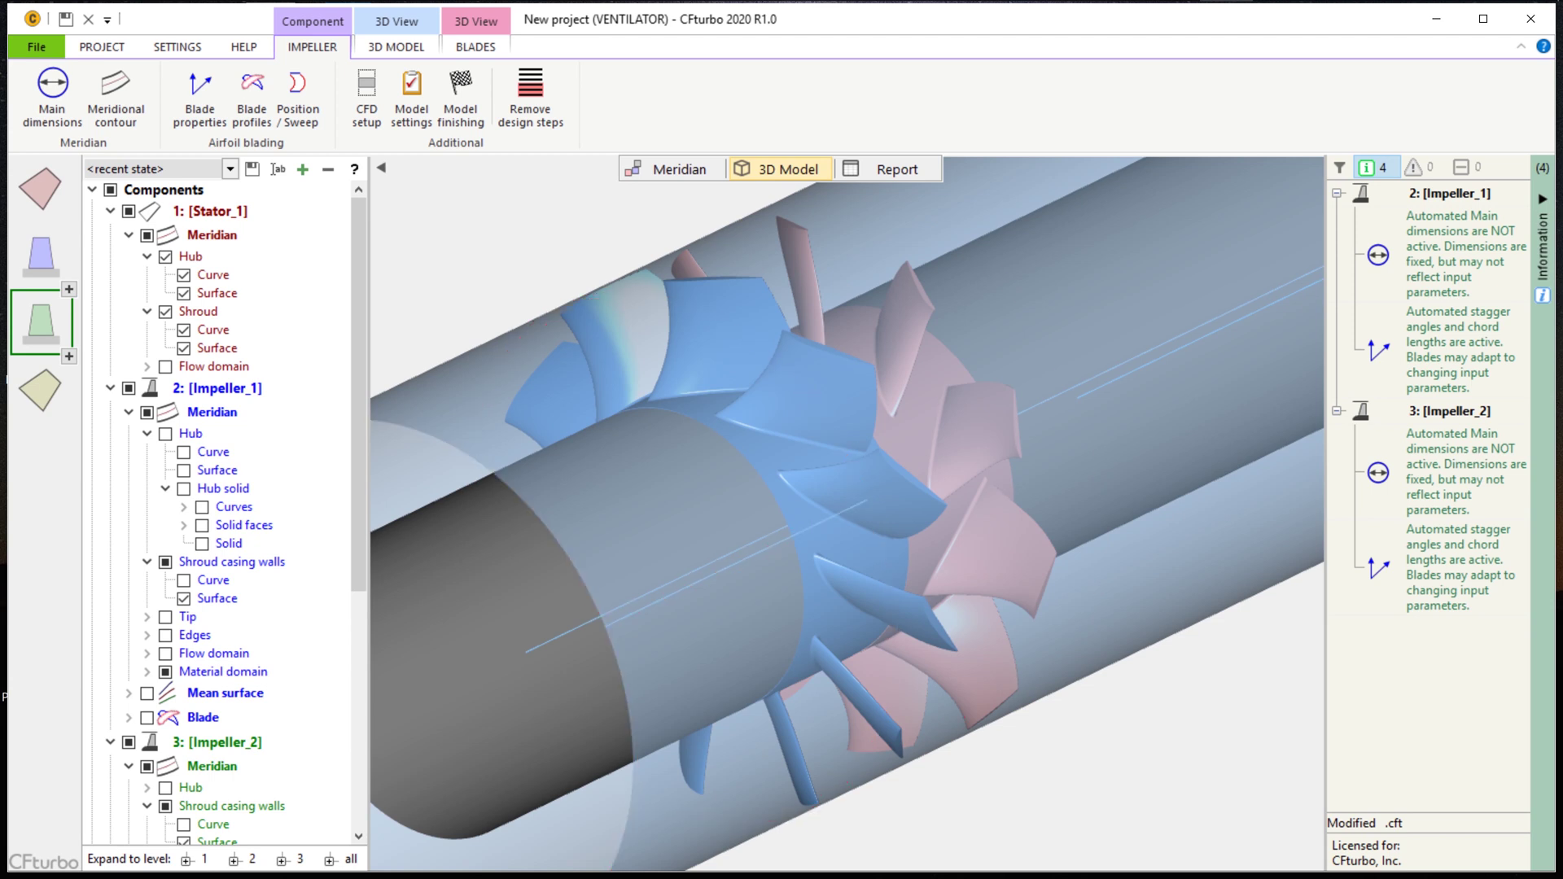
Animate the impeller rotation in the 3D model and examine both contra-rotating stages in a side view
left_click(396, 47)
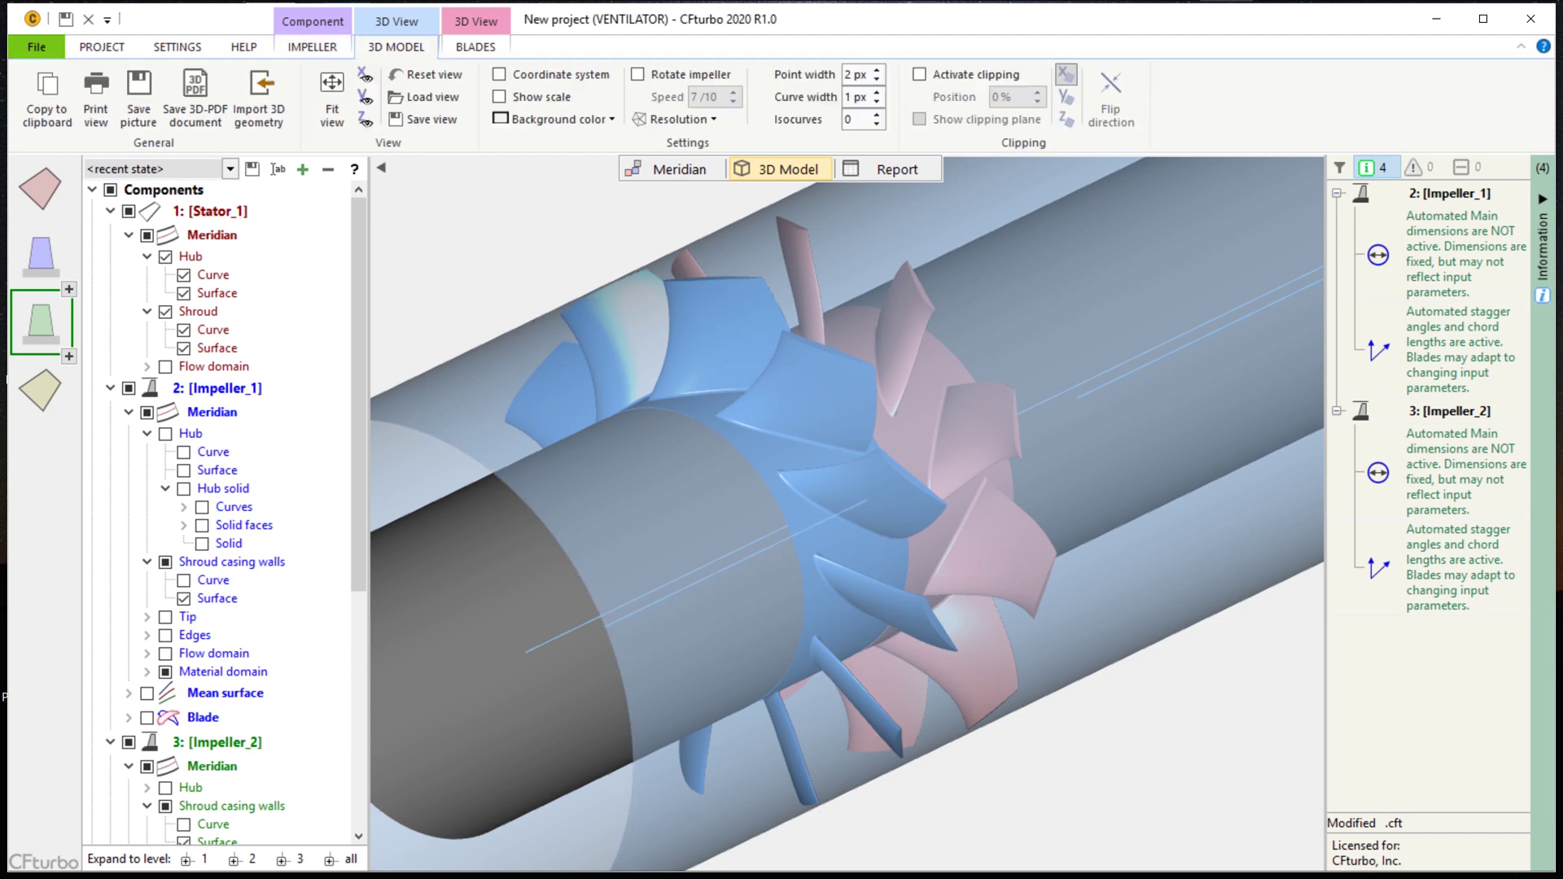
left_click(638, 75)
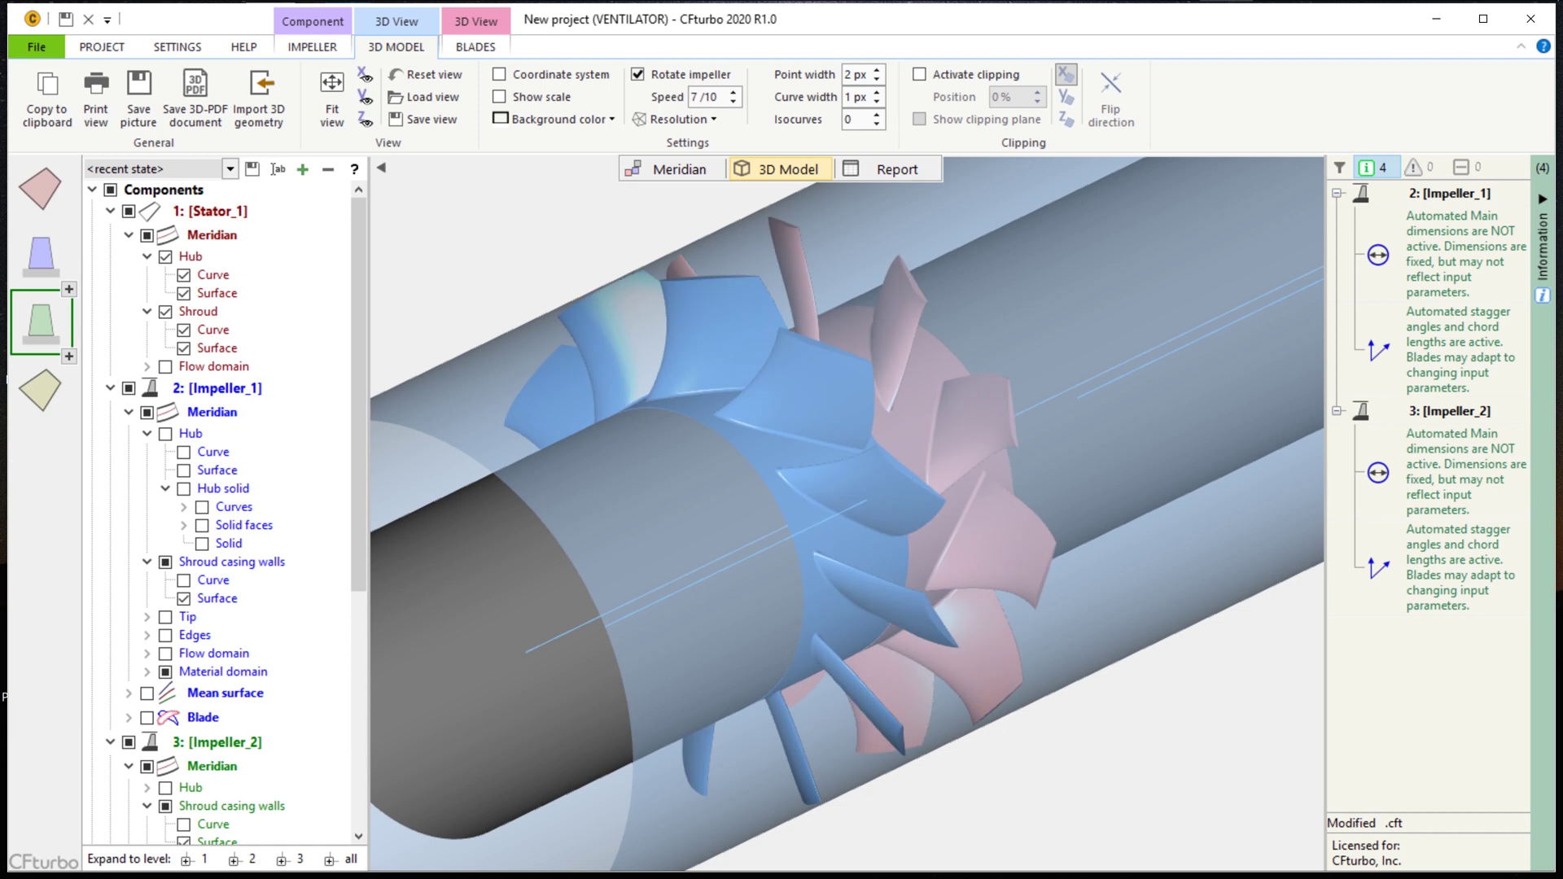
left_click_drag(912, 446, 917, 443)
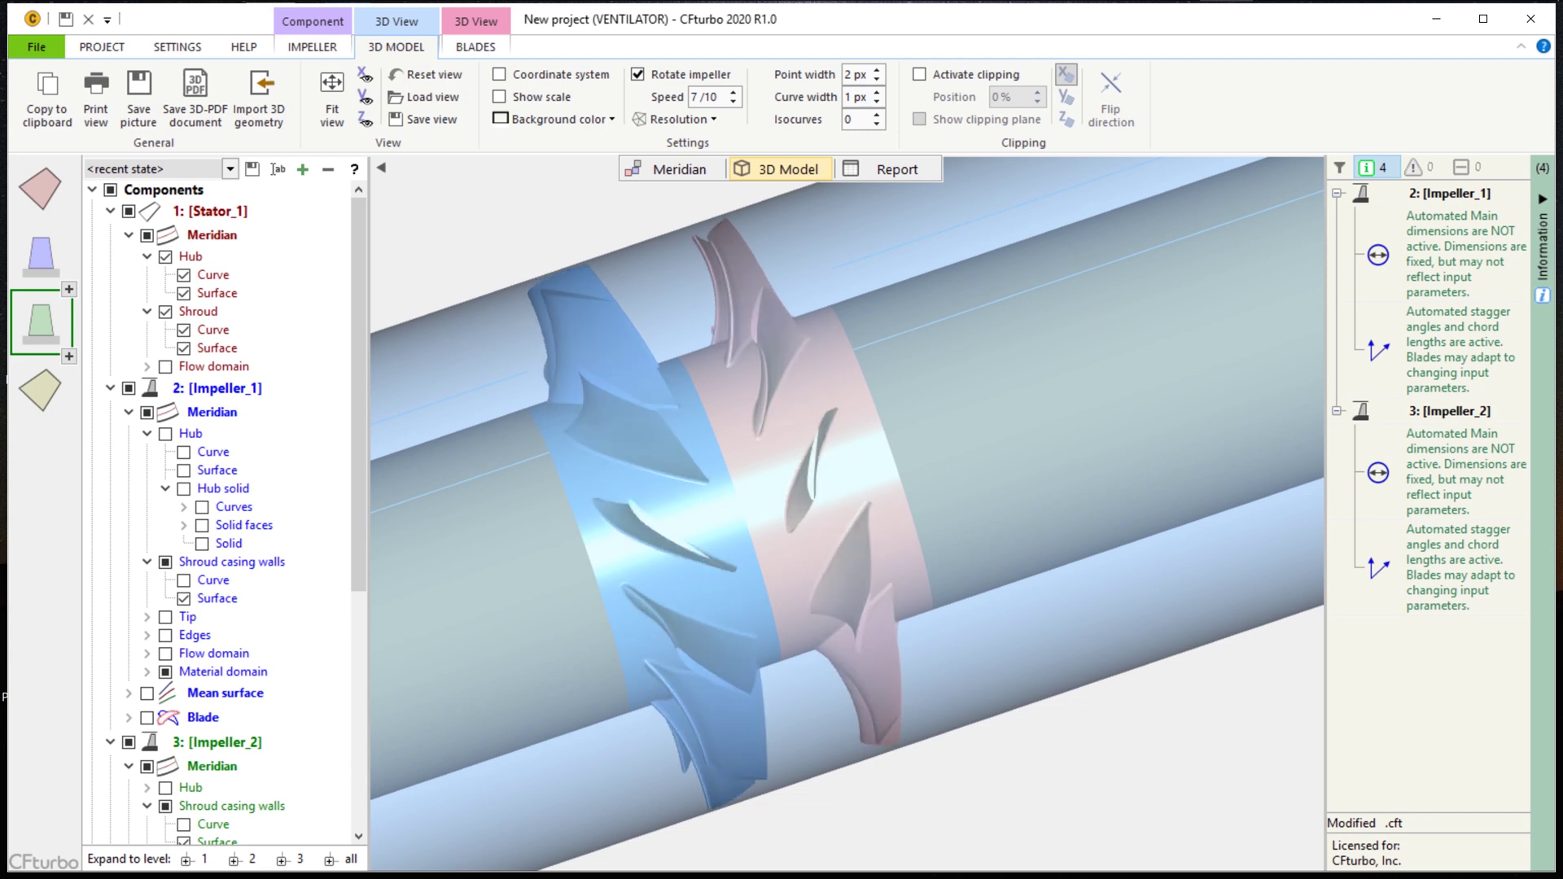
left_click(364, 74)
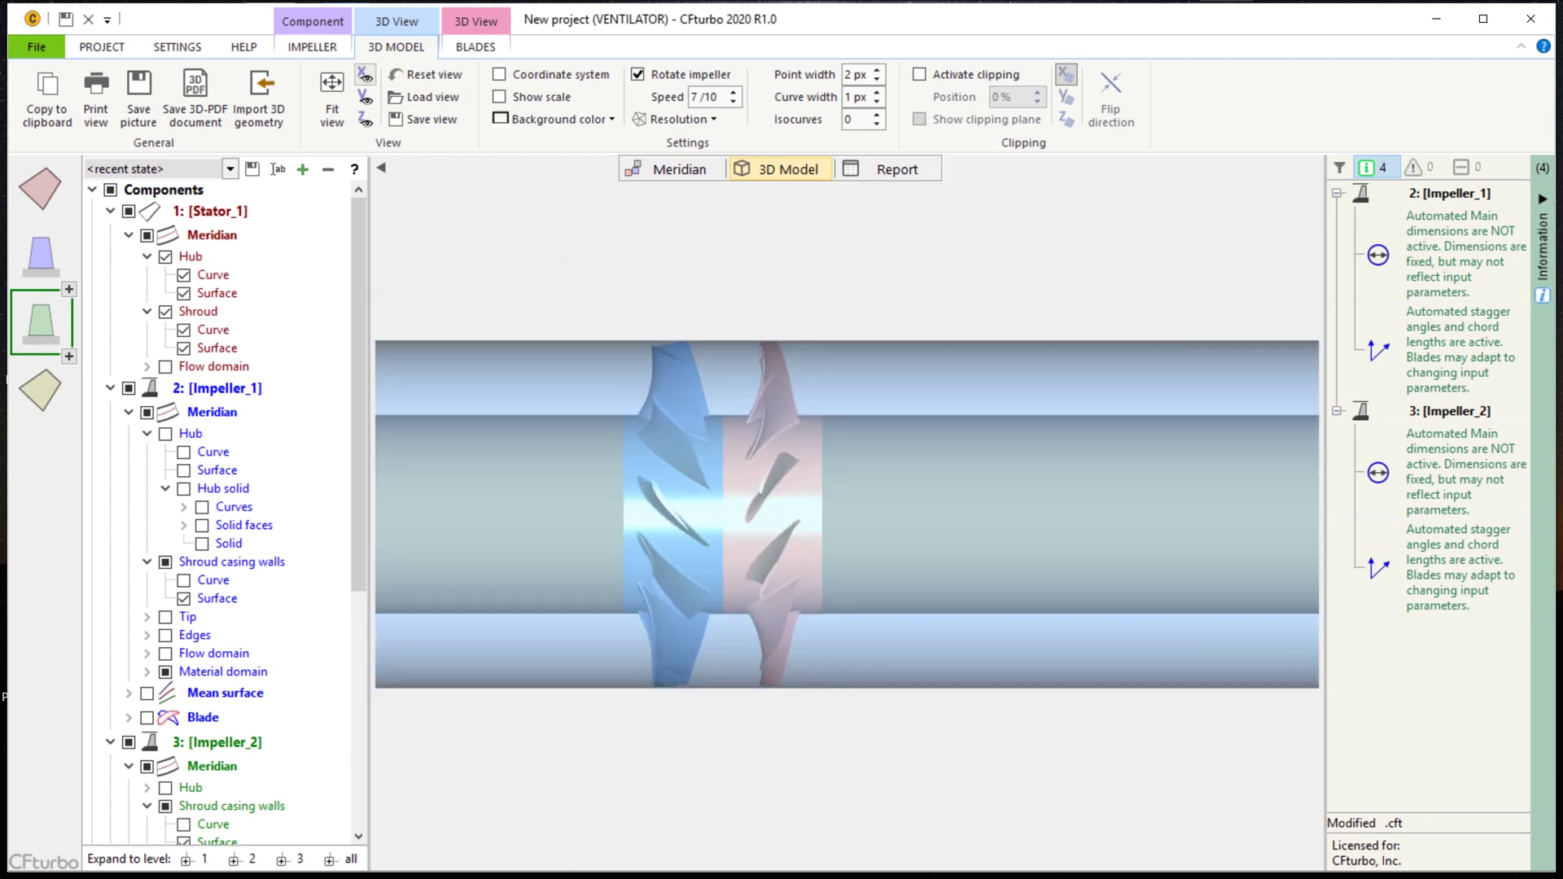
scroll(555, 195, "down", 4)
scroll(555, 195, "up", 8)
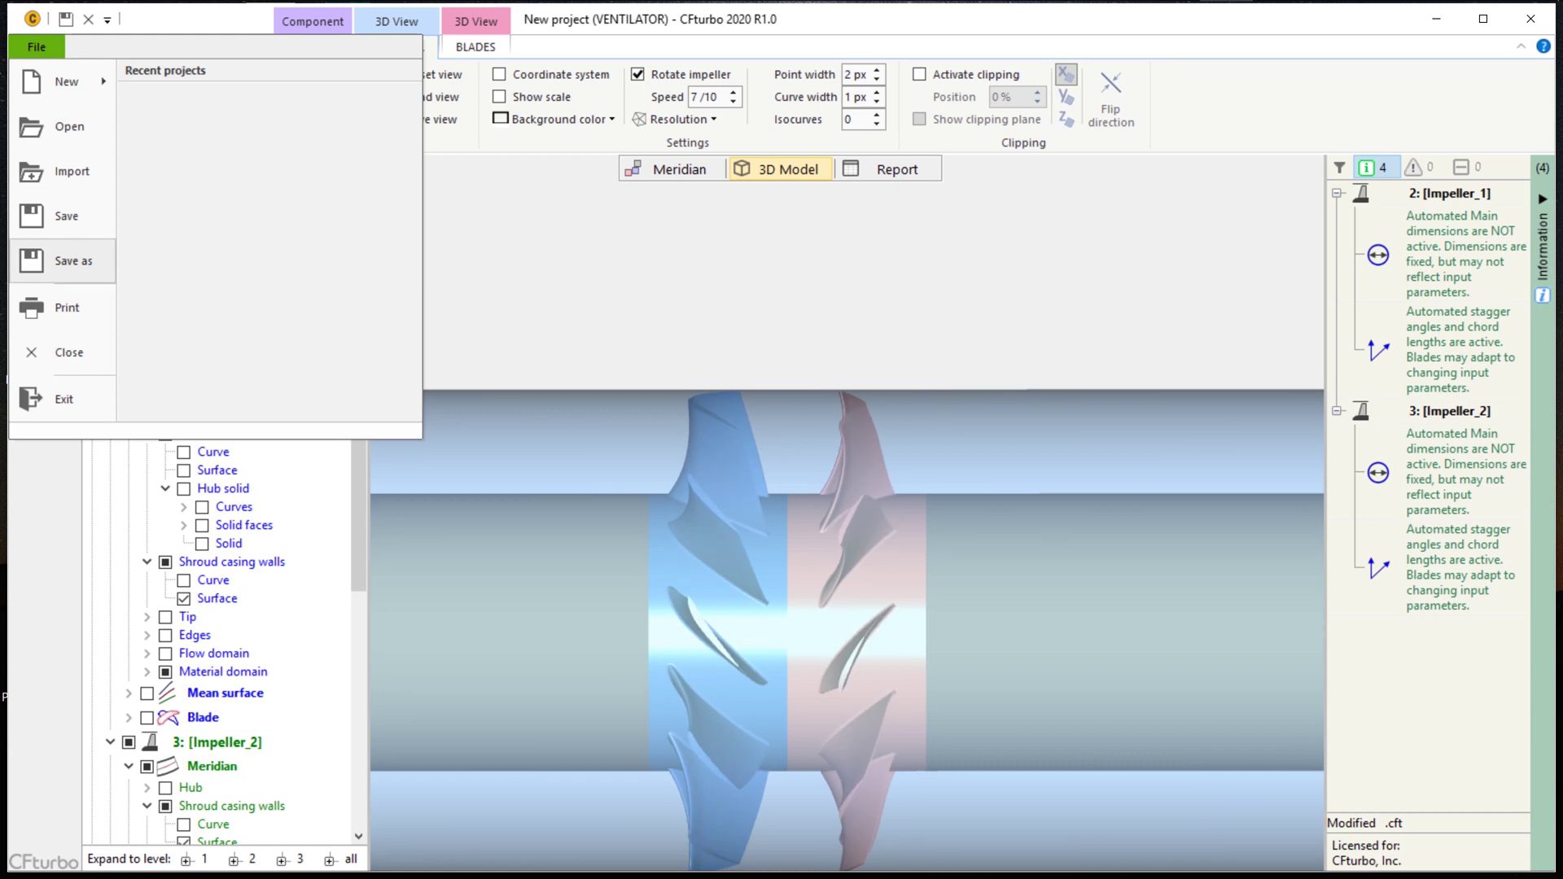
Save the project as CRV 1 in the cft simulation folder
left_click(74, 261)
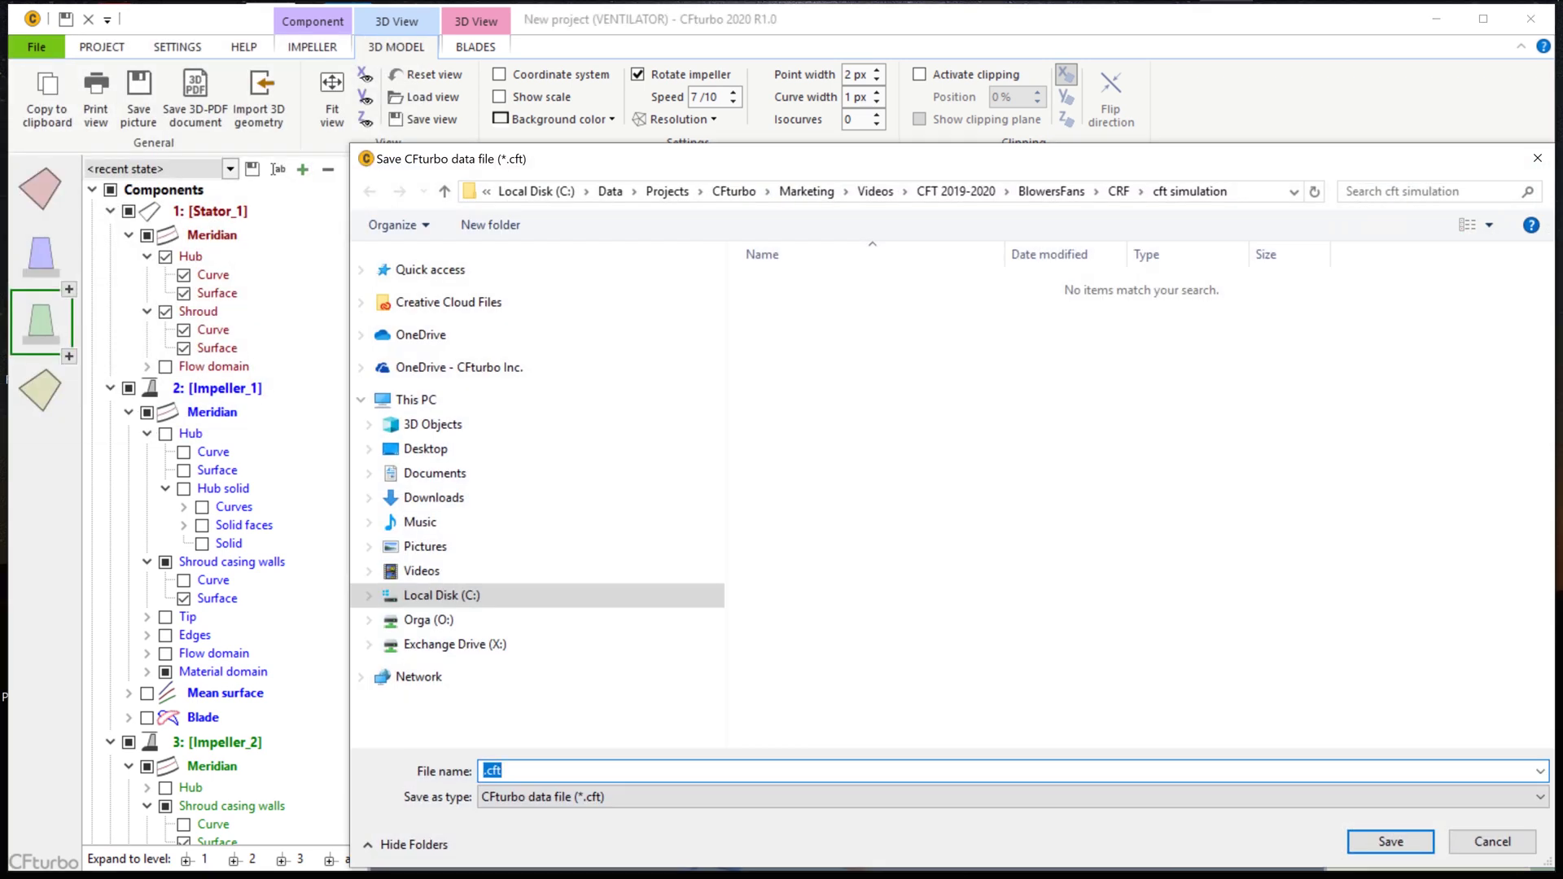
left_click(484, 770)
type("CRV 1")
left_click(1391, 841)
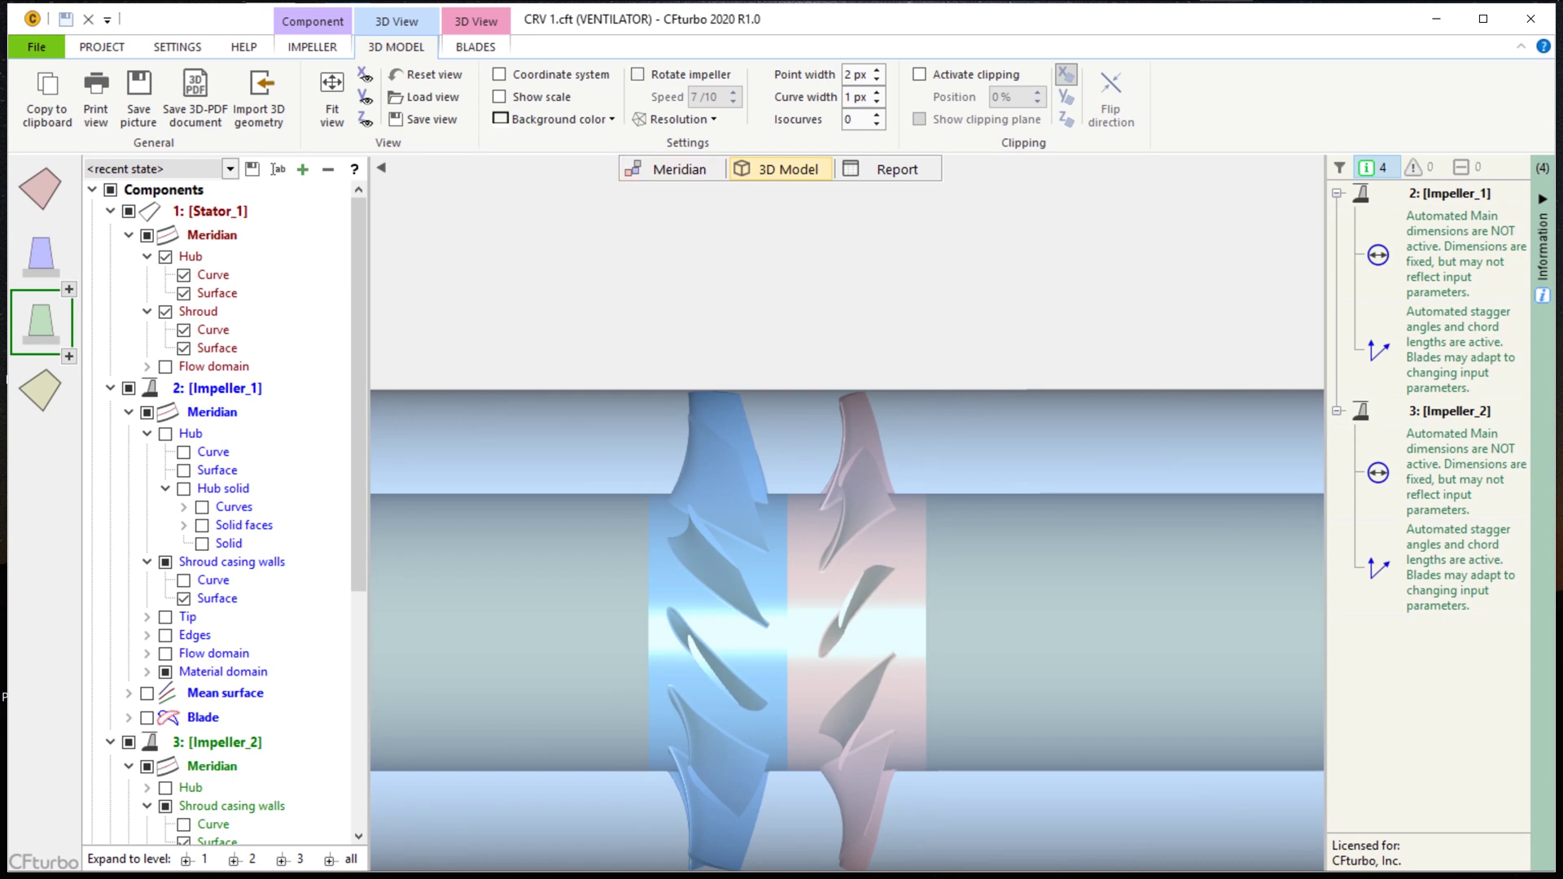
right_click(559, 271)
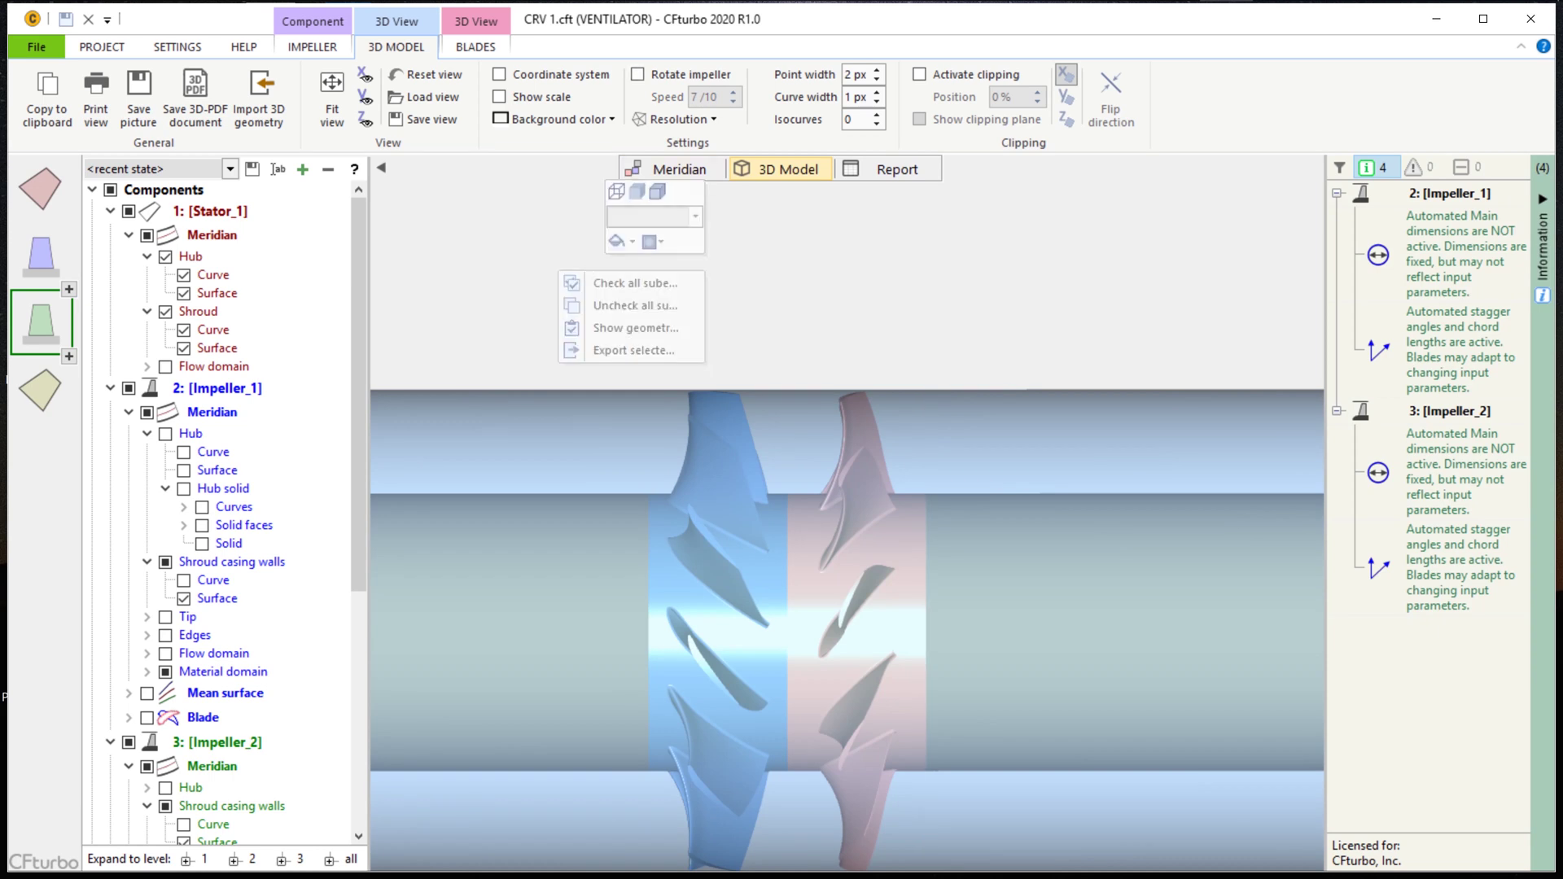
left_click(331, 98)
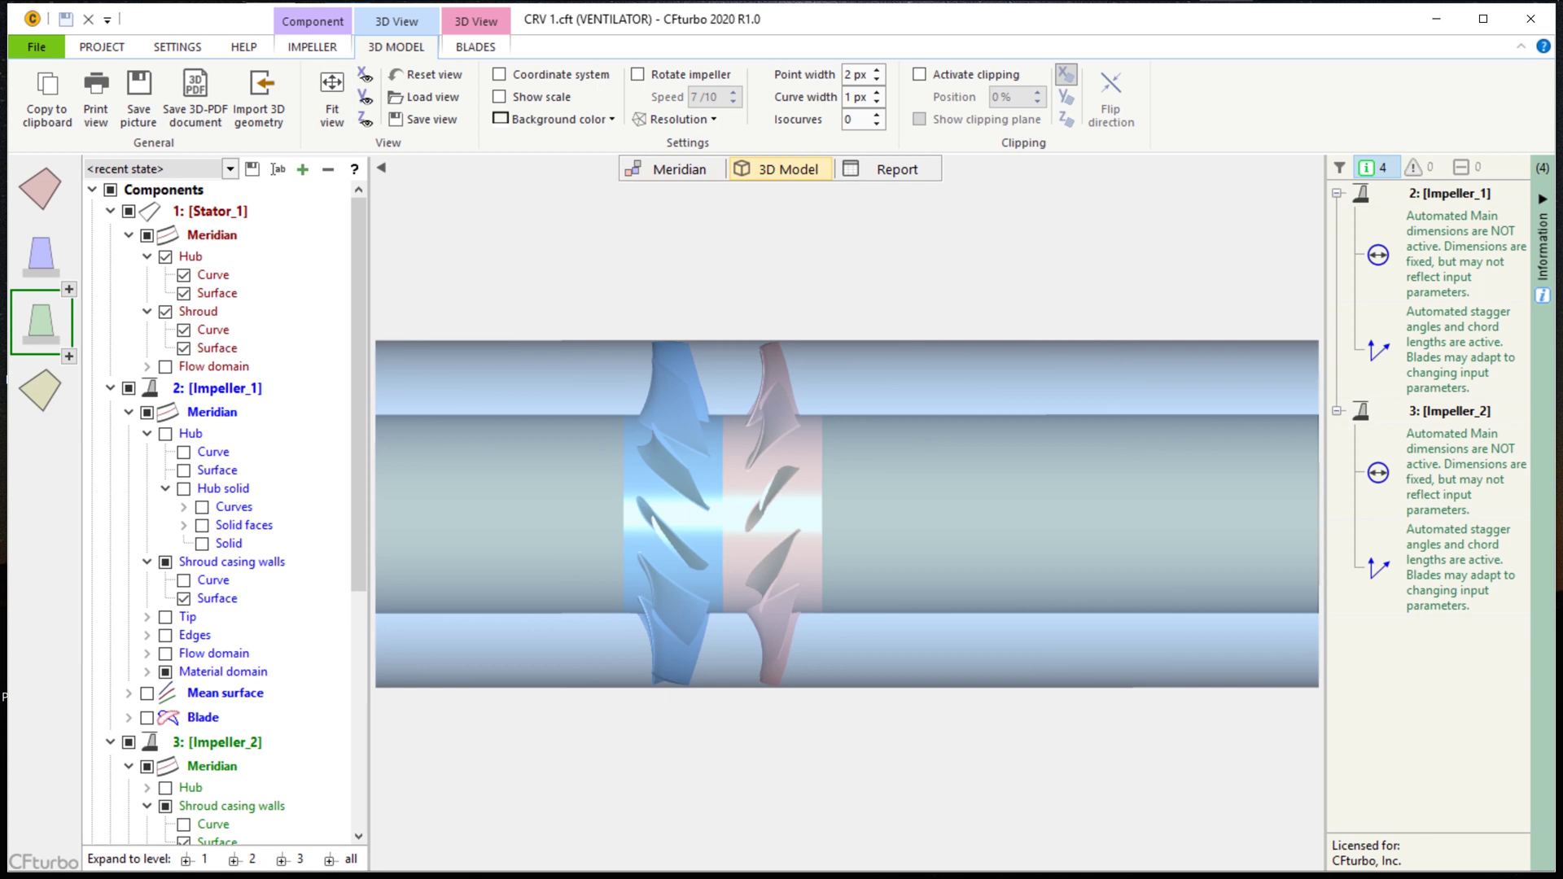
left_click_drag(488, 391, 586, 448)
scroll(578, 440, "up", 3)
middle_click_drag(586, 448, 583, 433)
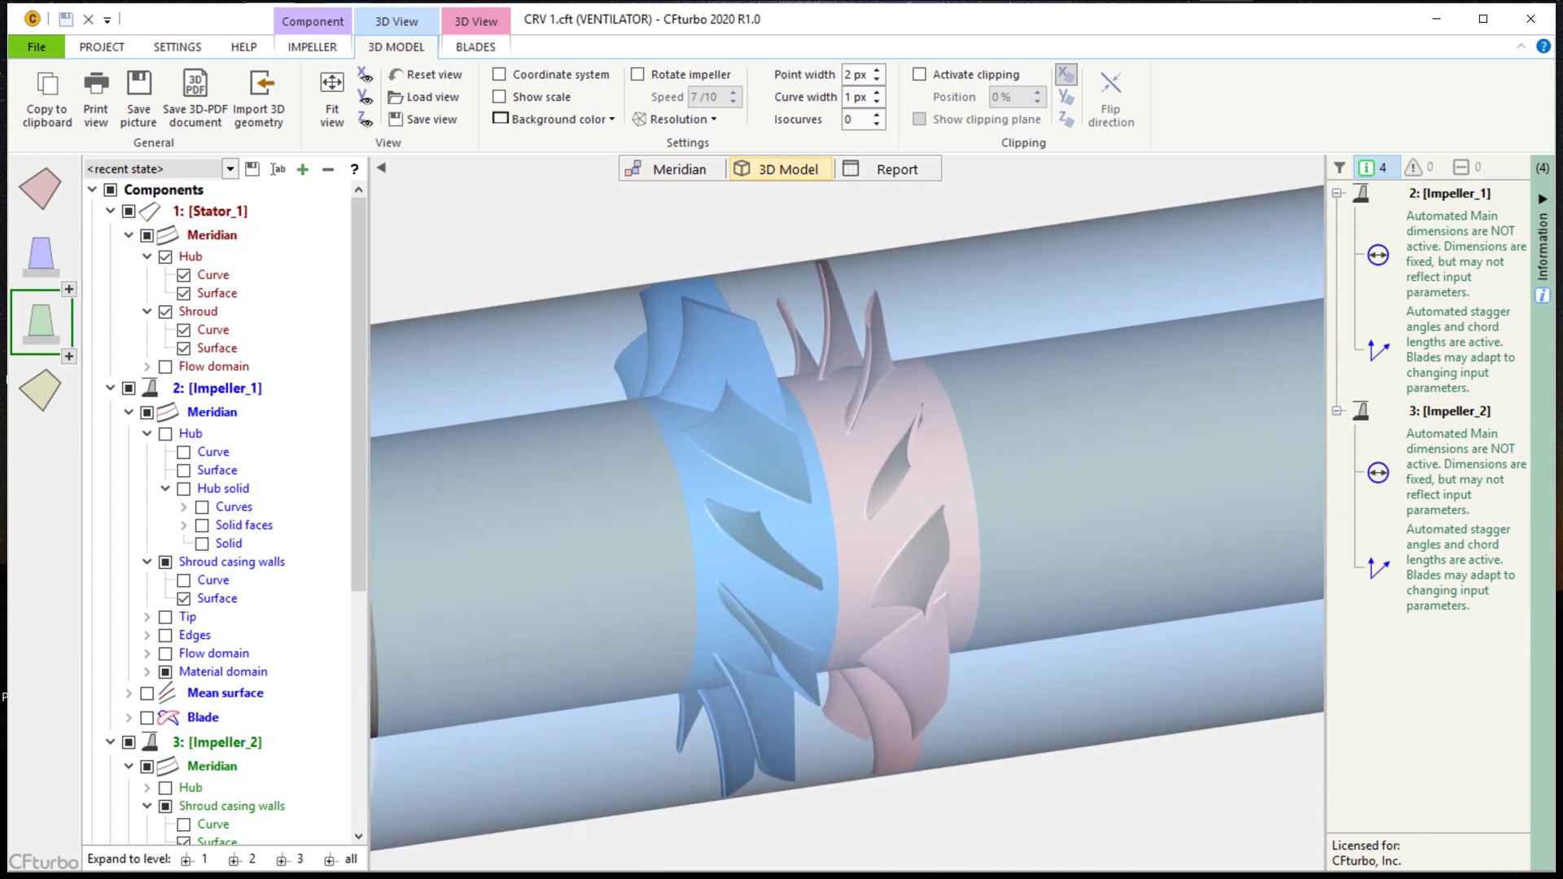
Prepare a project export to Simerics that includes both stators and both impellers
left_click(102, 46)
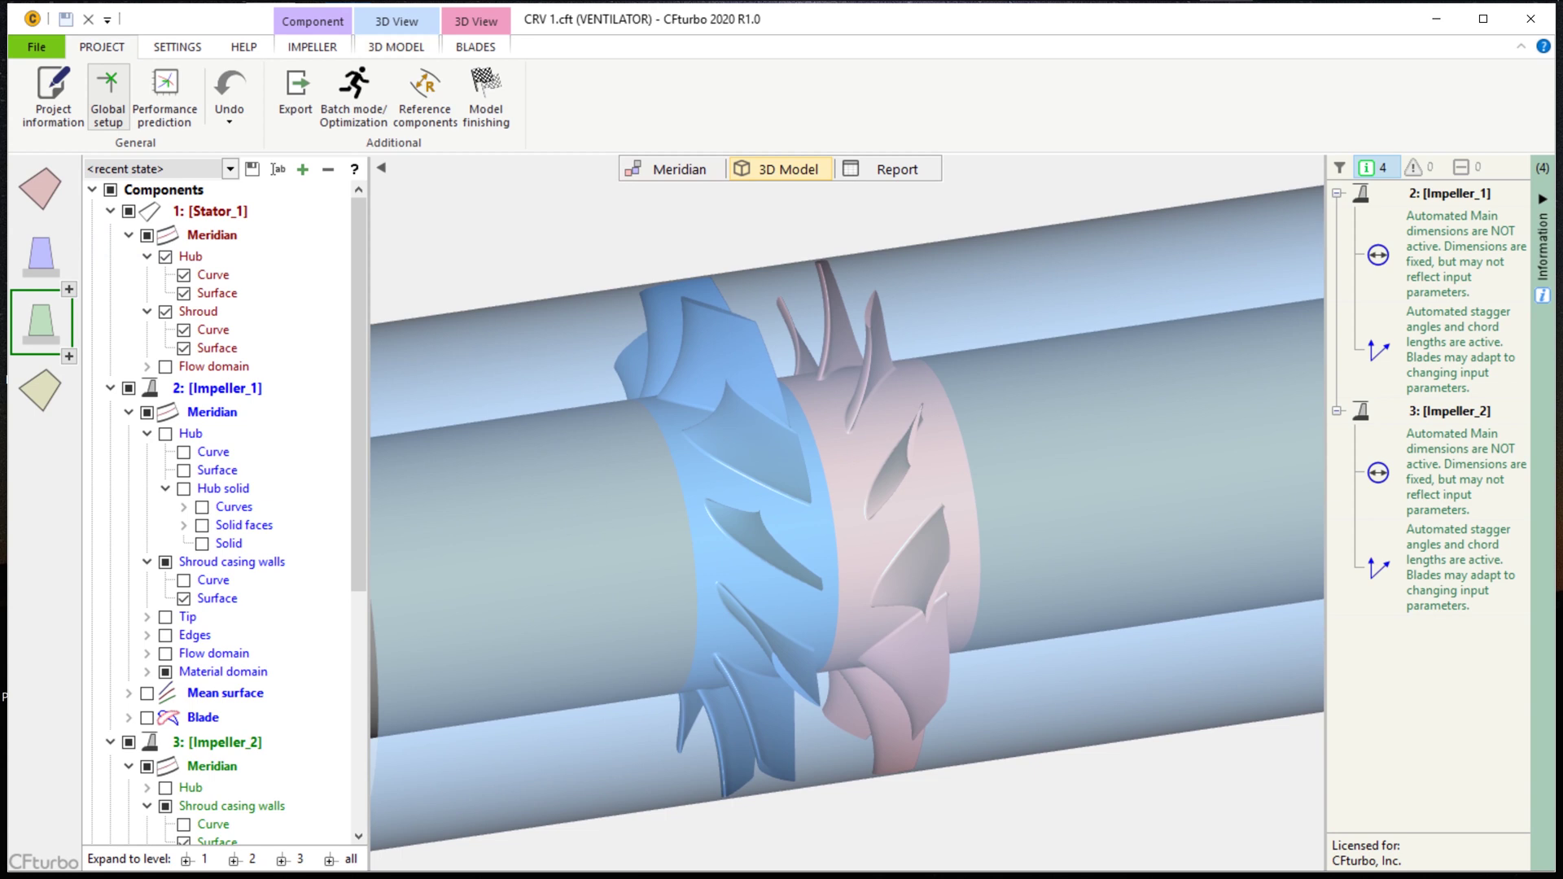
left_click(296, 91)
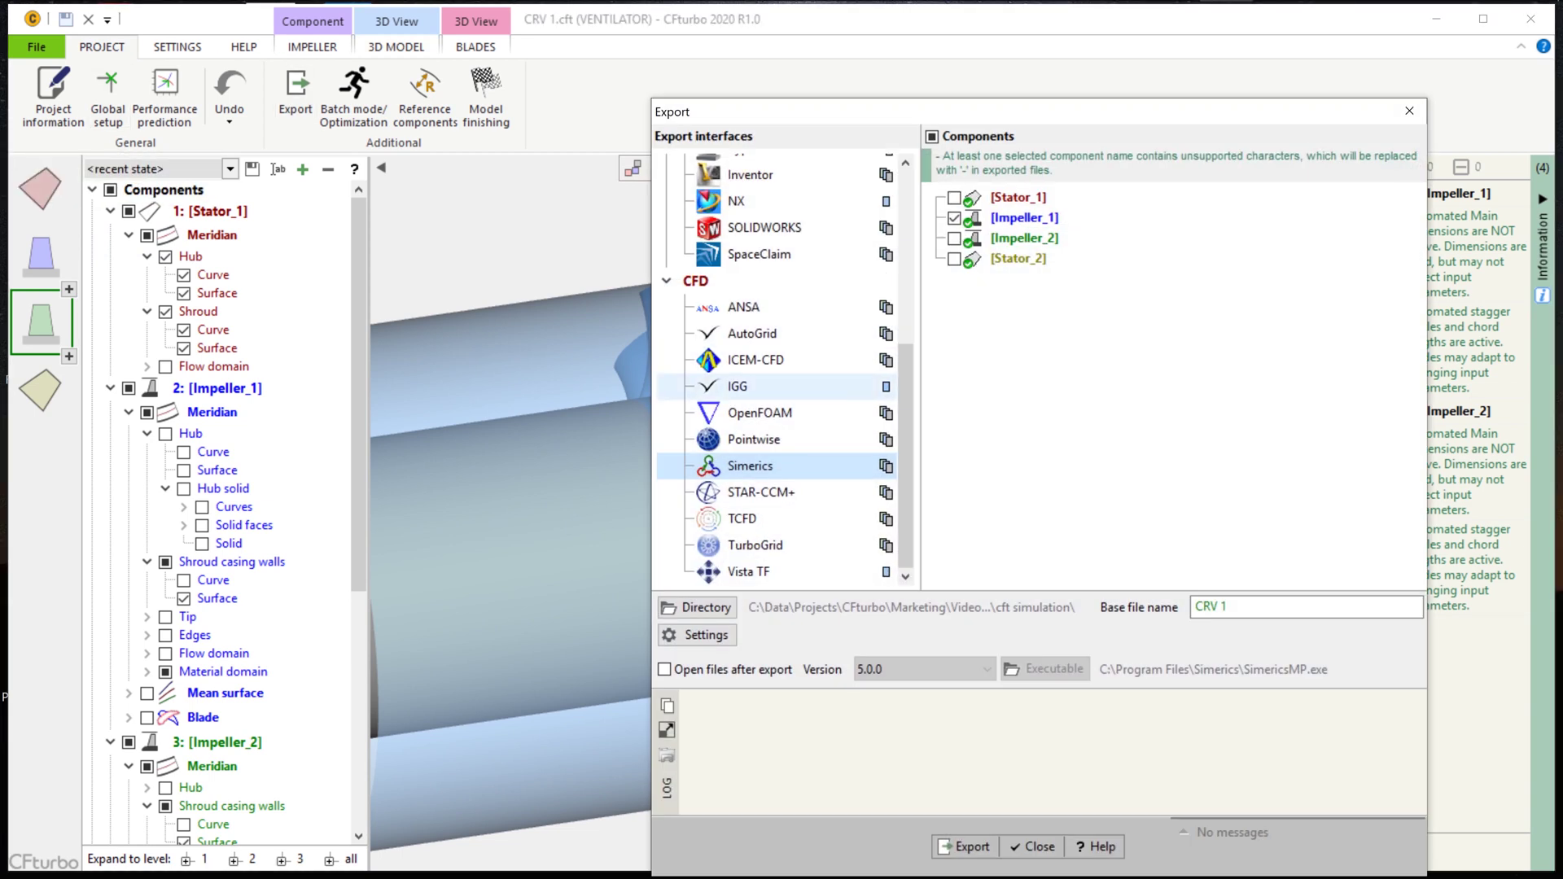
scroll(777, 375, "up", 4)
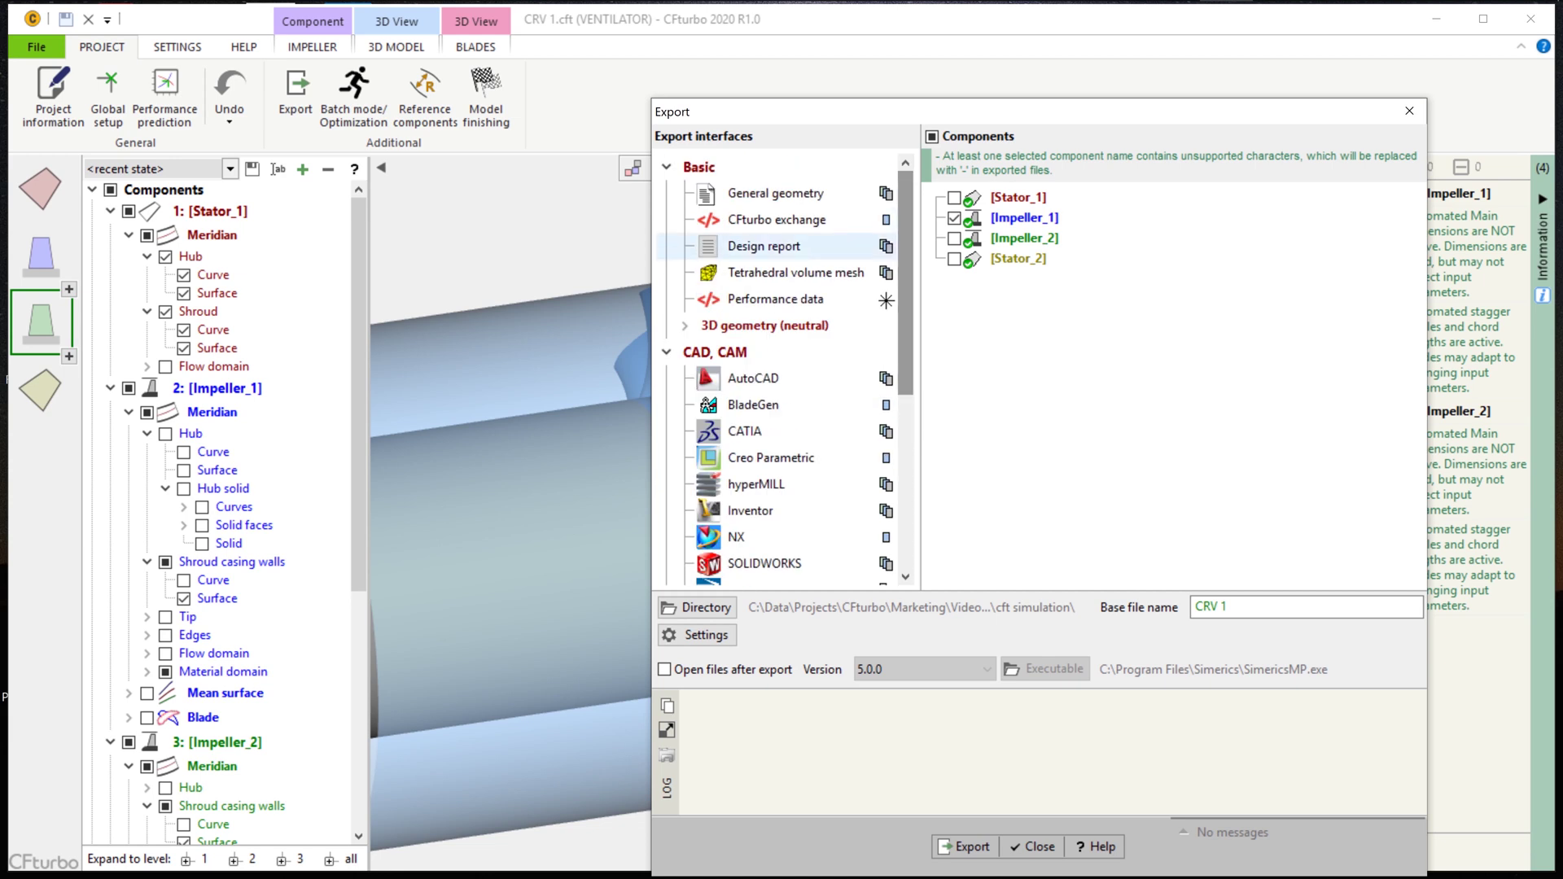
left_click(684, 325)
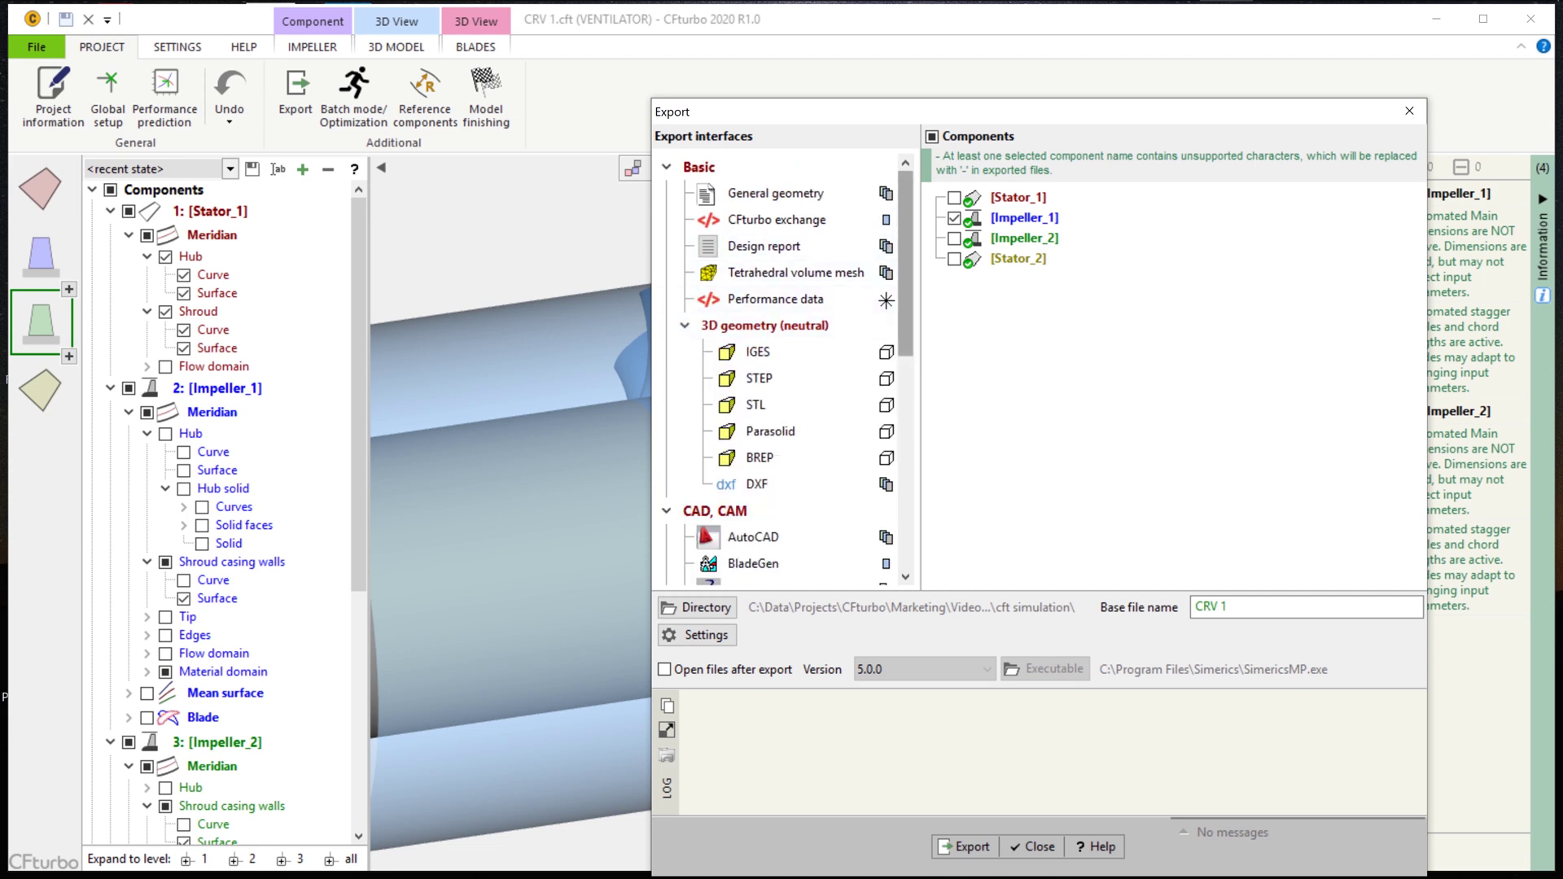
scroll(782, 370, "down", 3)
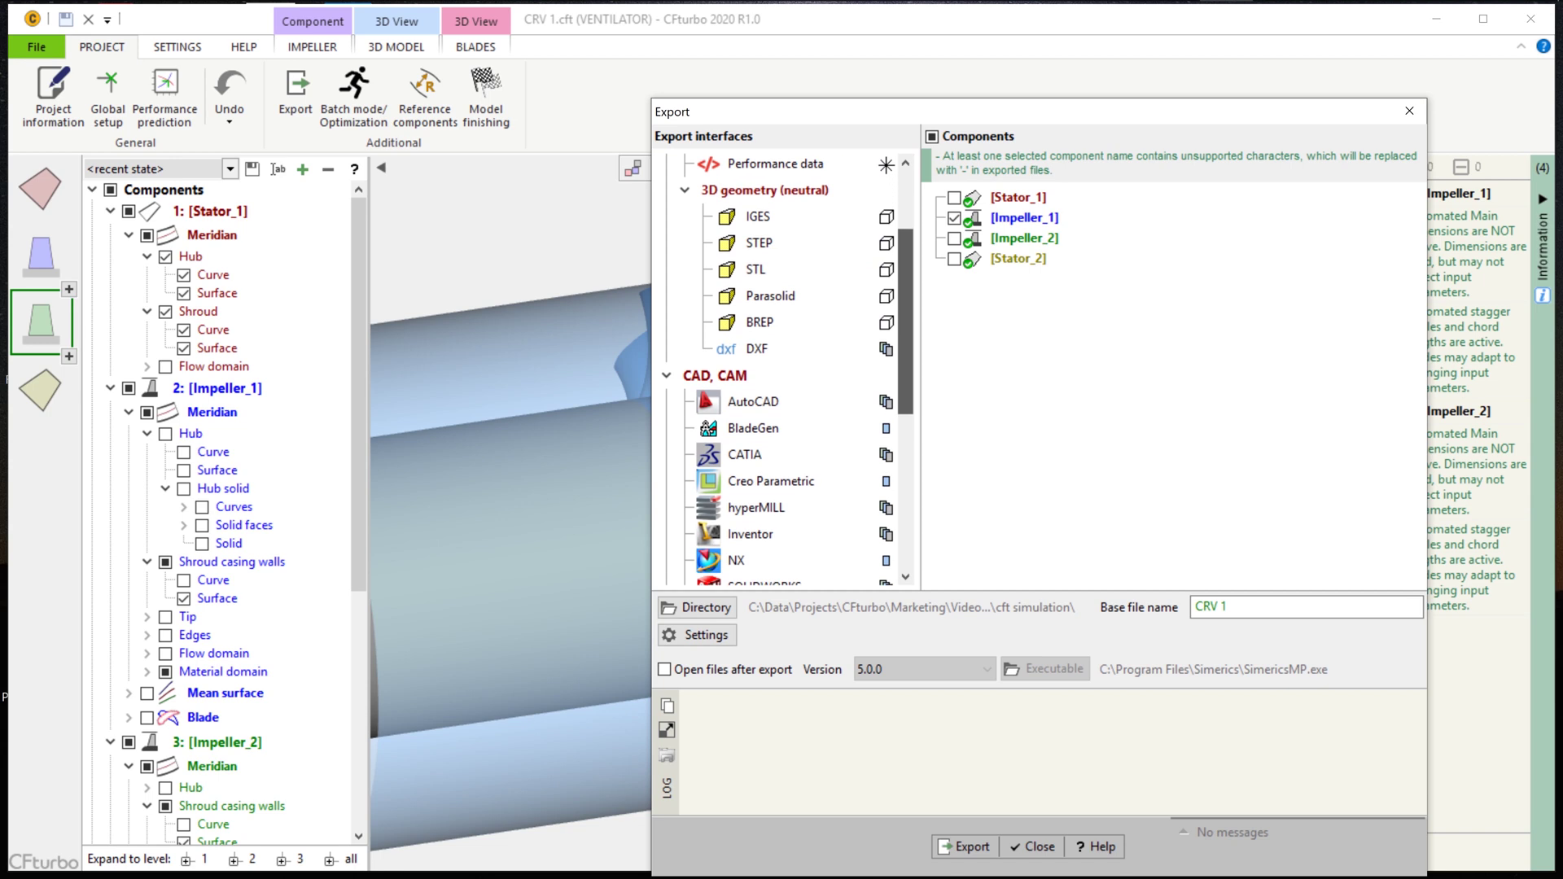
scroll(781, 370, "down", 3)
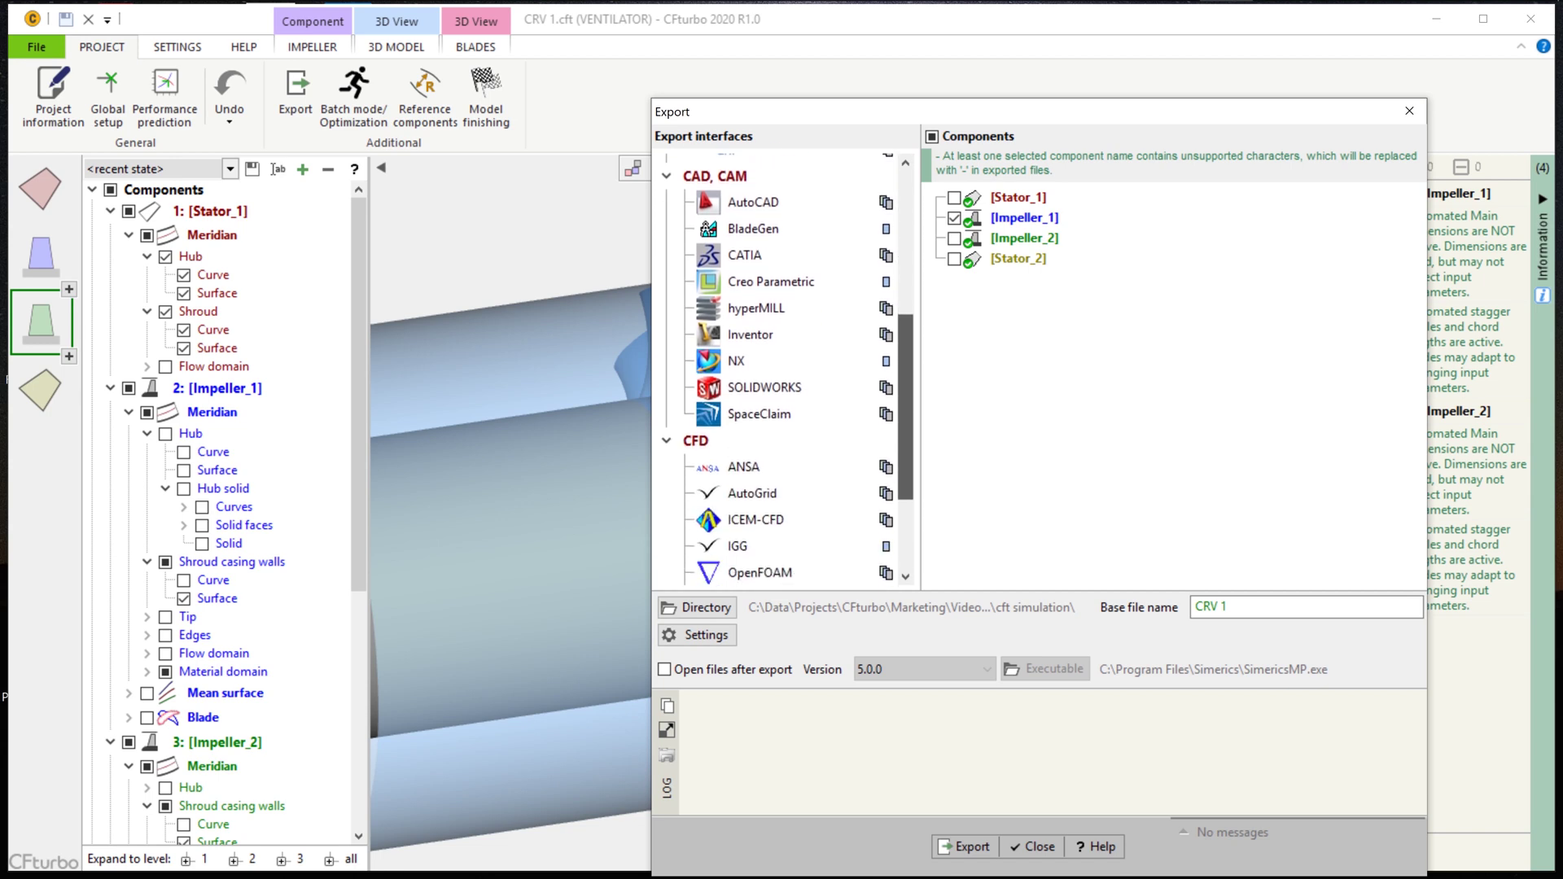
scroll(781, 370, "down", 3)
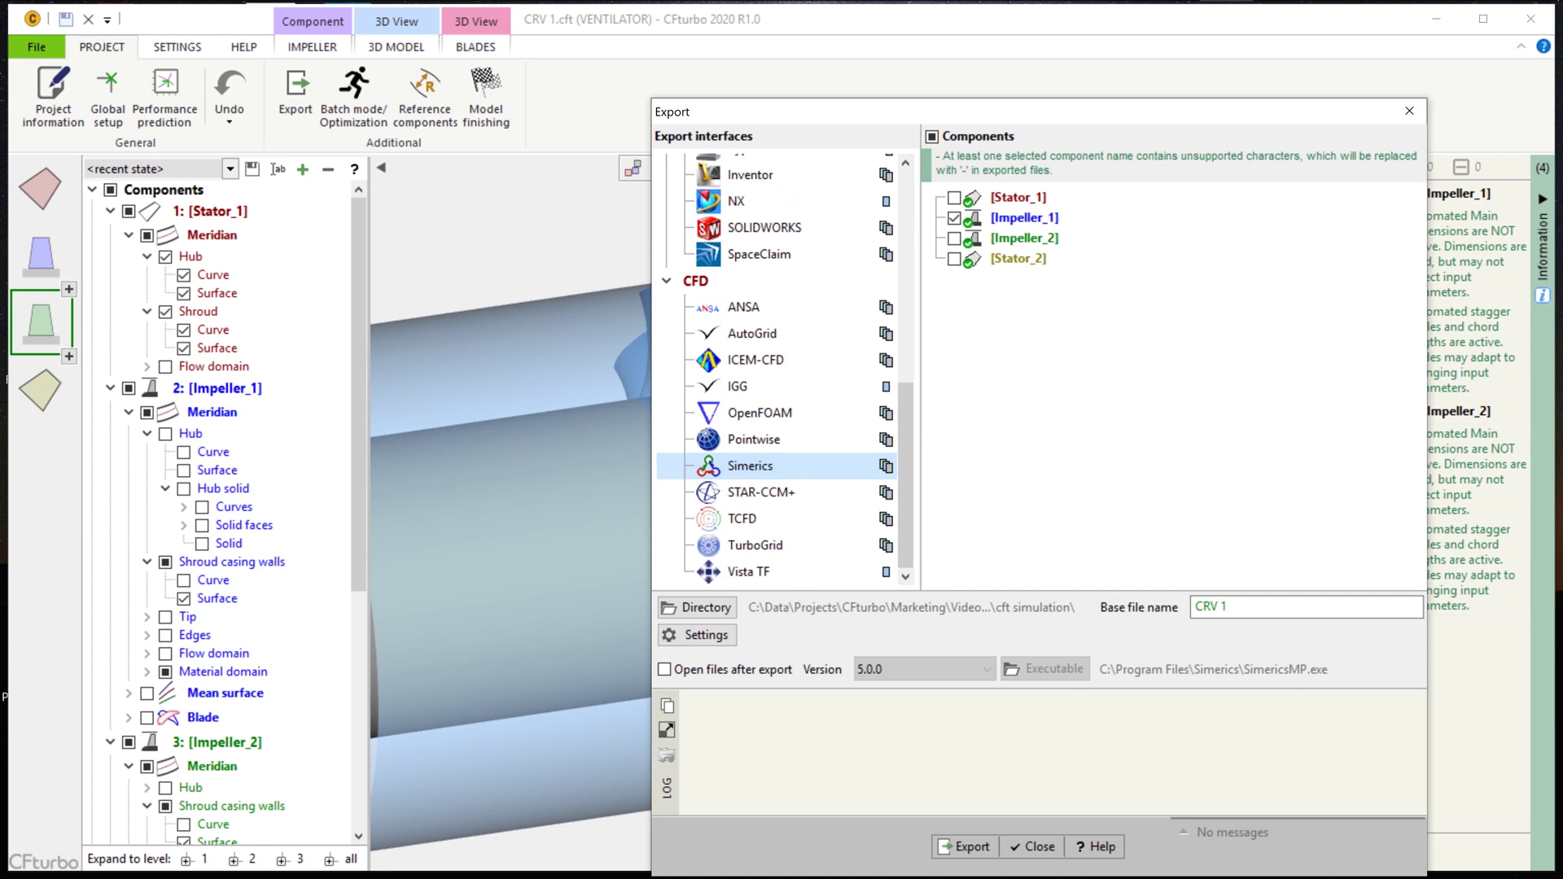
left_click(931, 136)
left_click(932, 136)
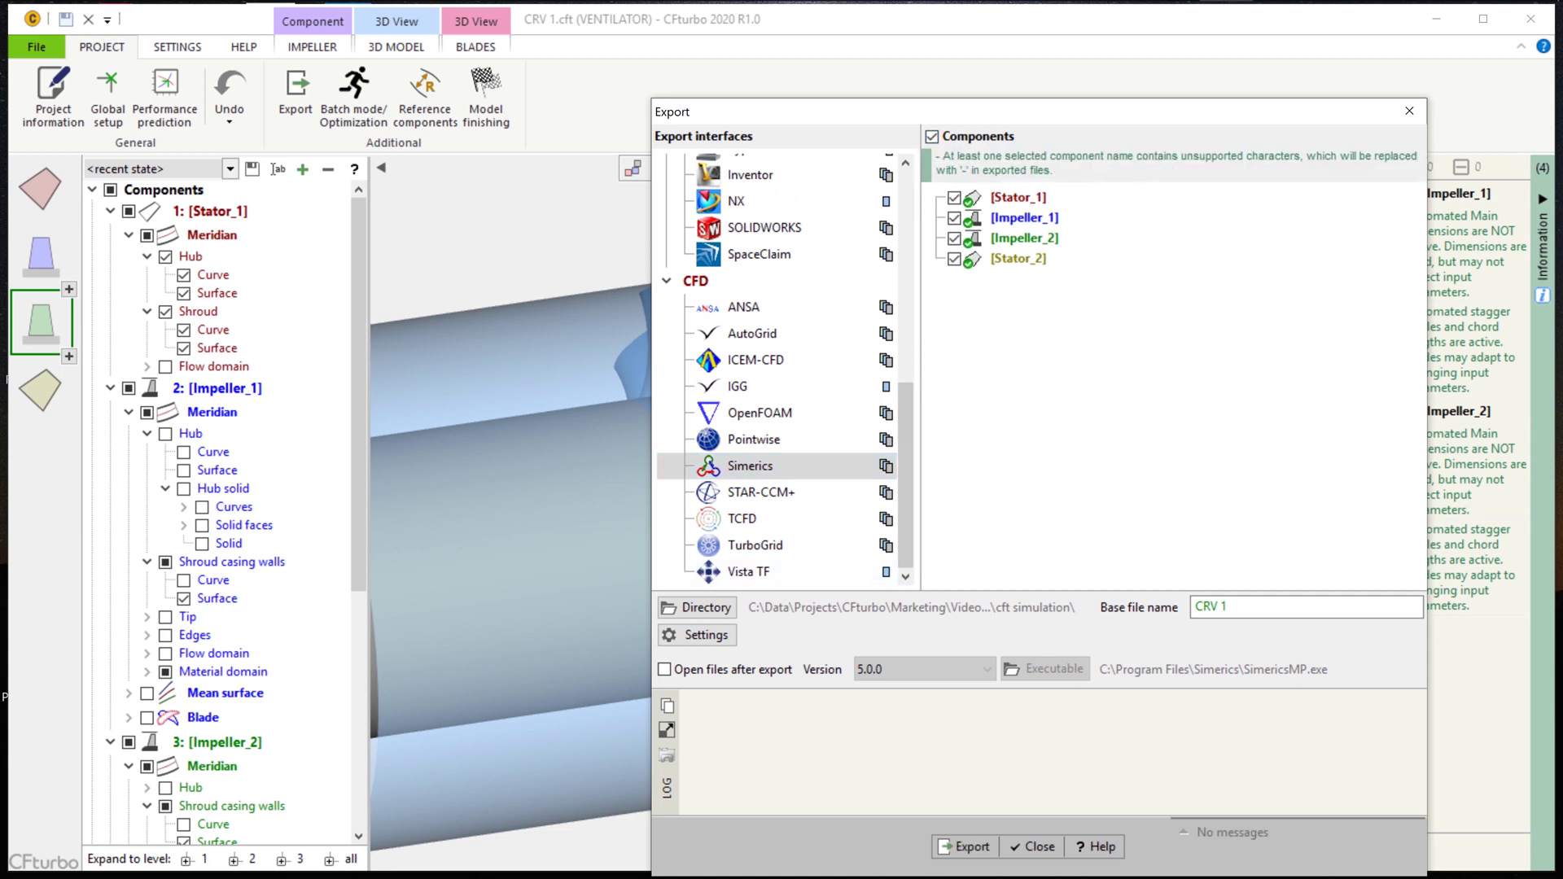
Set the mesh resolution for the Simerics export to Coarse
left_click(698, 635)
left_click(701, 229)
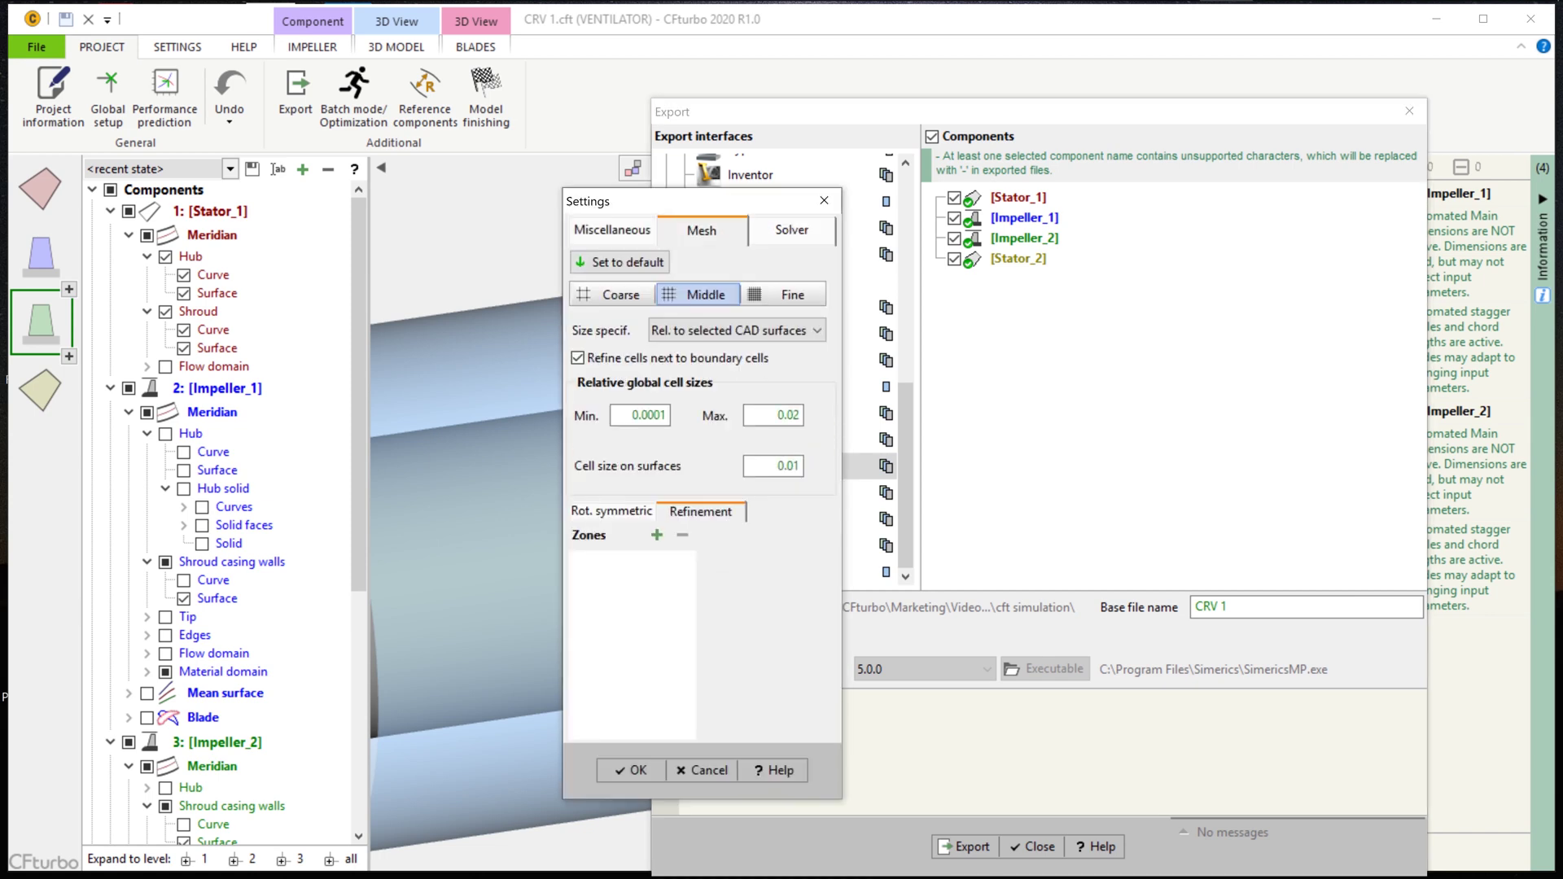
left_click(612, 293)
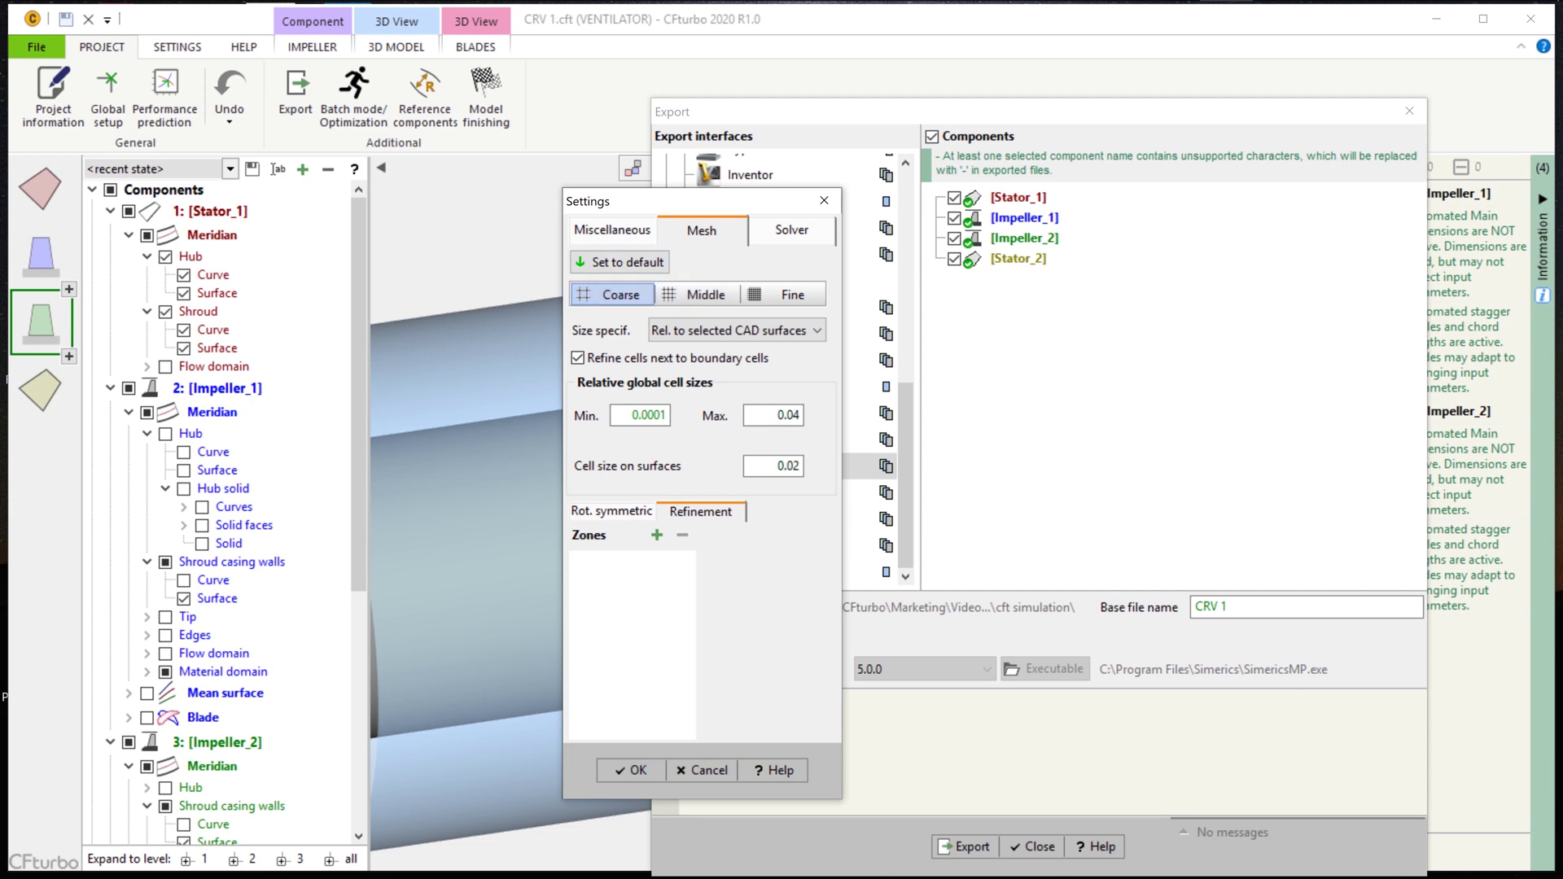
Accept a Steady SimericsMP solver setup with the Upwind velocity scheme, and export all components with the files opened after export
left_click(791, 230)
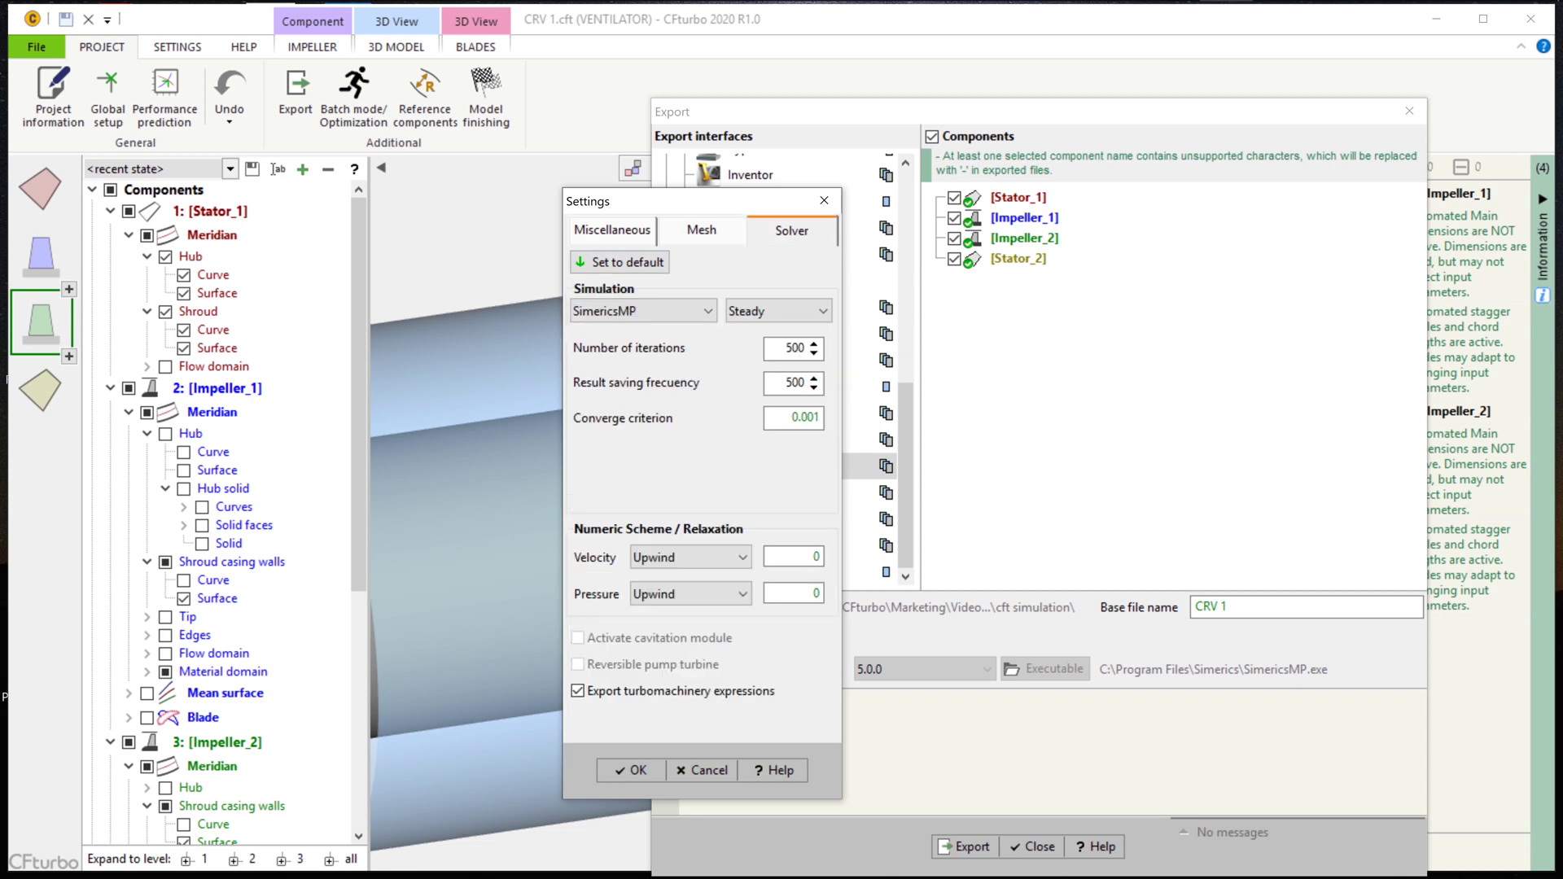
left_click(778, 311)
left_click(778, 311)
left_click(688, 557)
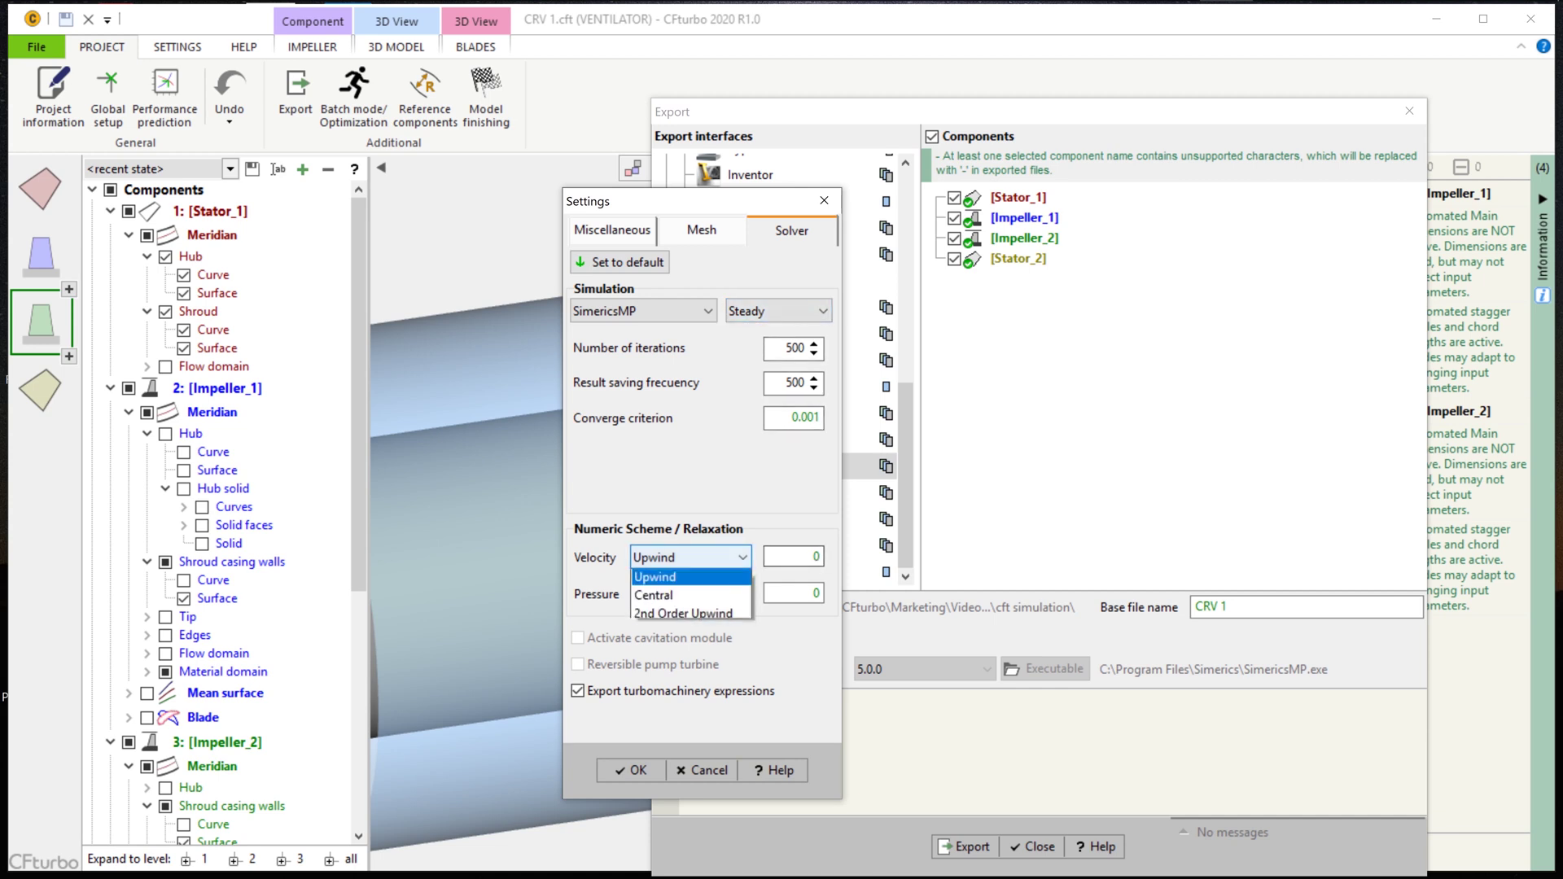
left_click(667, 573)
left_click(631, 770)
left_click(664, 669)
left_click(966, 847)
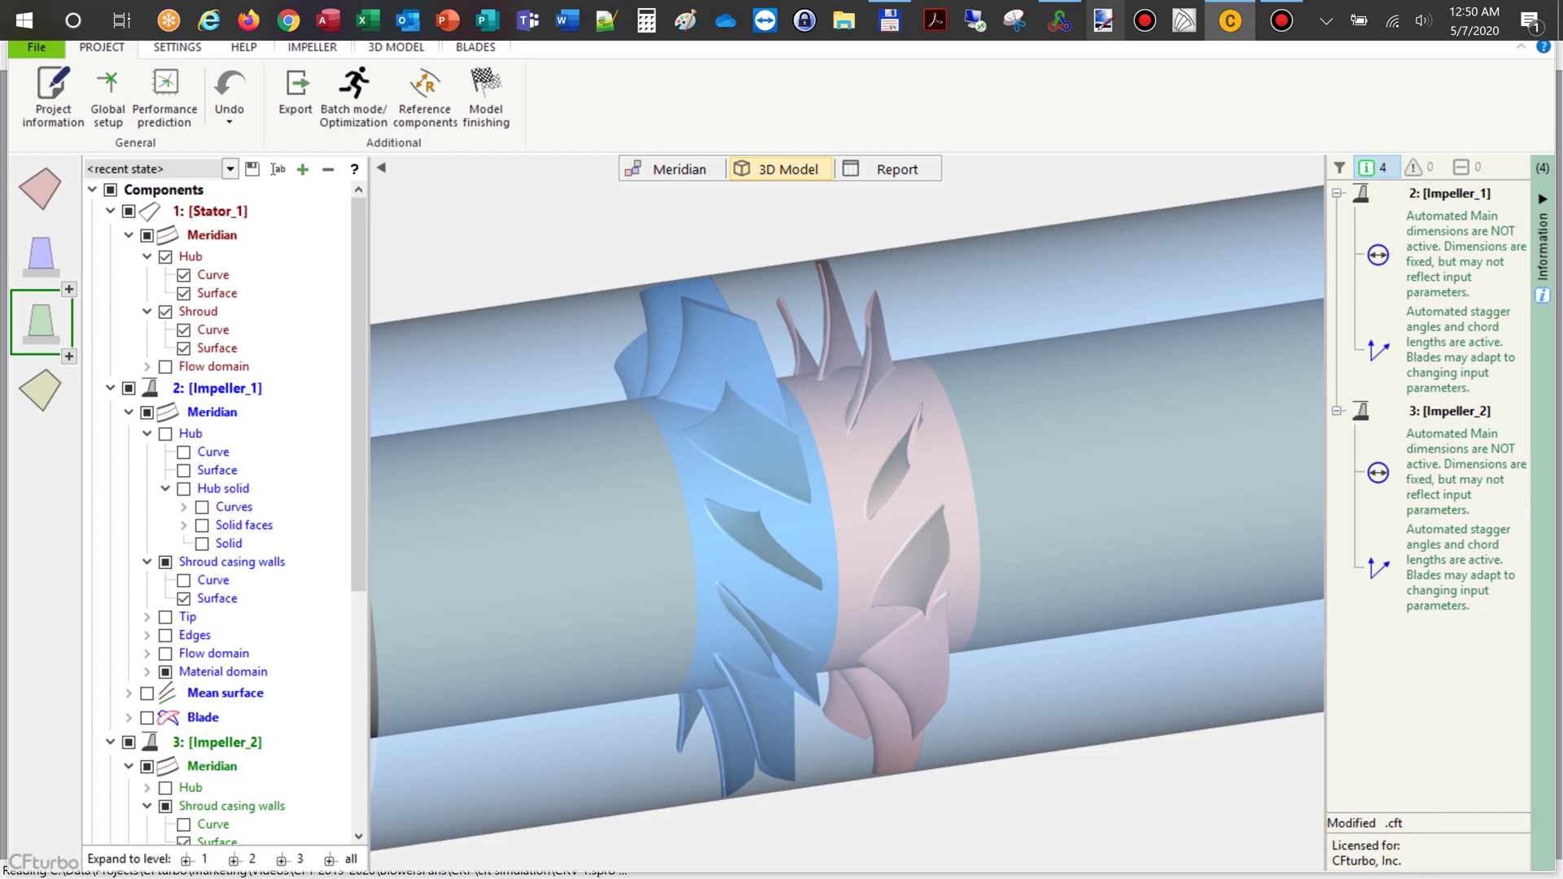
Switch to Simerics MP and start the CRV 1 simulation, saving the project first
mouse_move(1059, 21)
left_click(1059, 105)
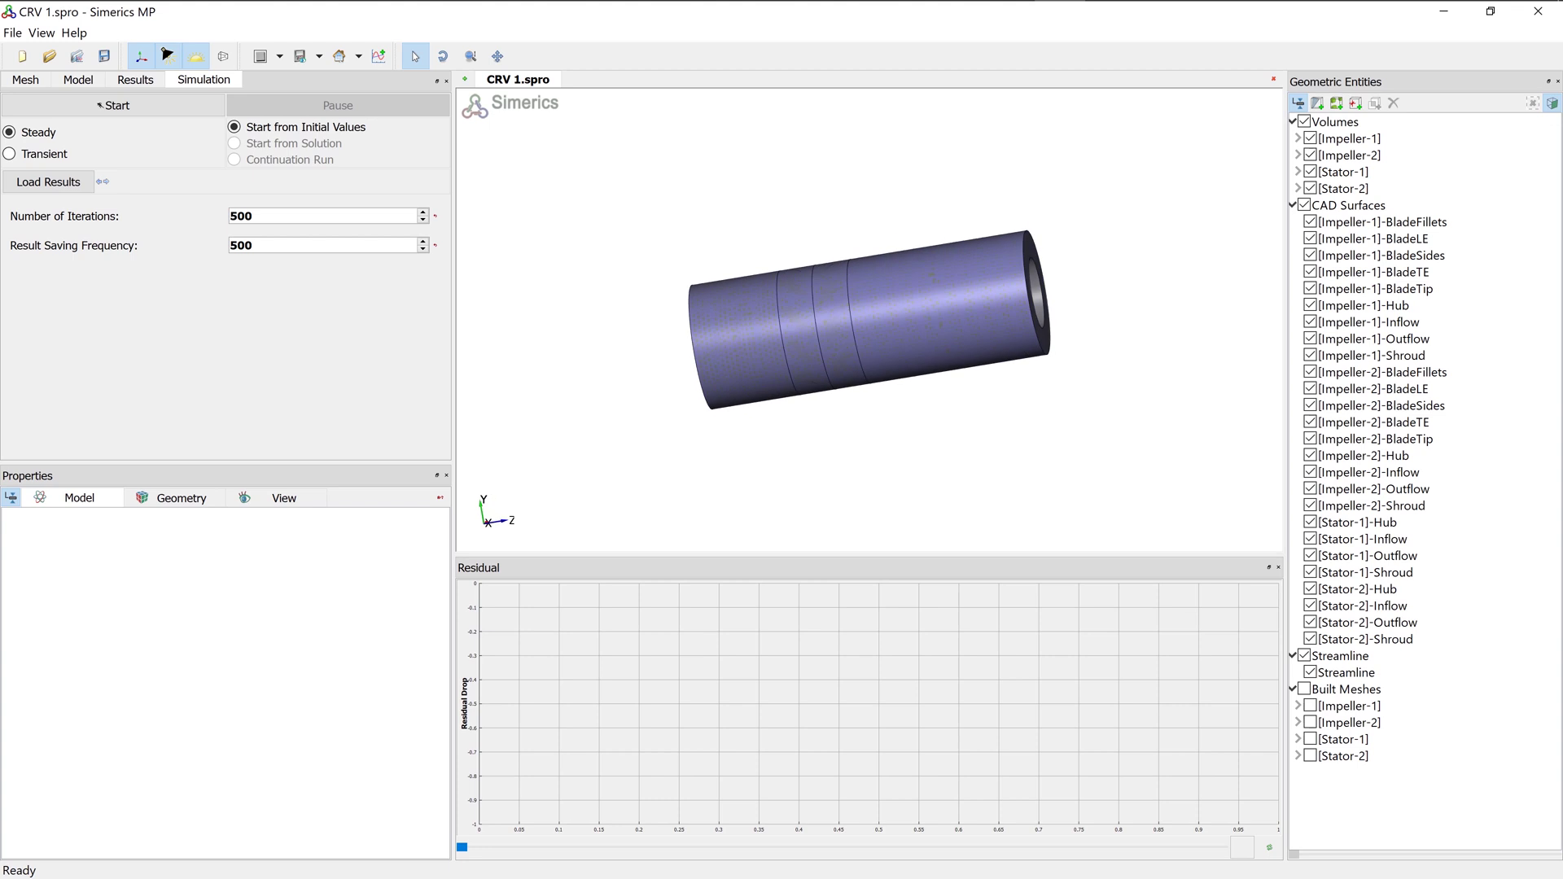
left_click(98, 104)
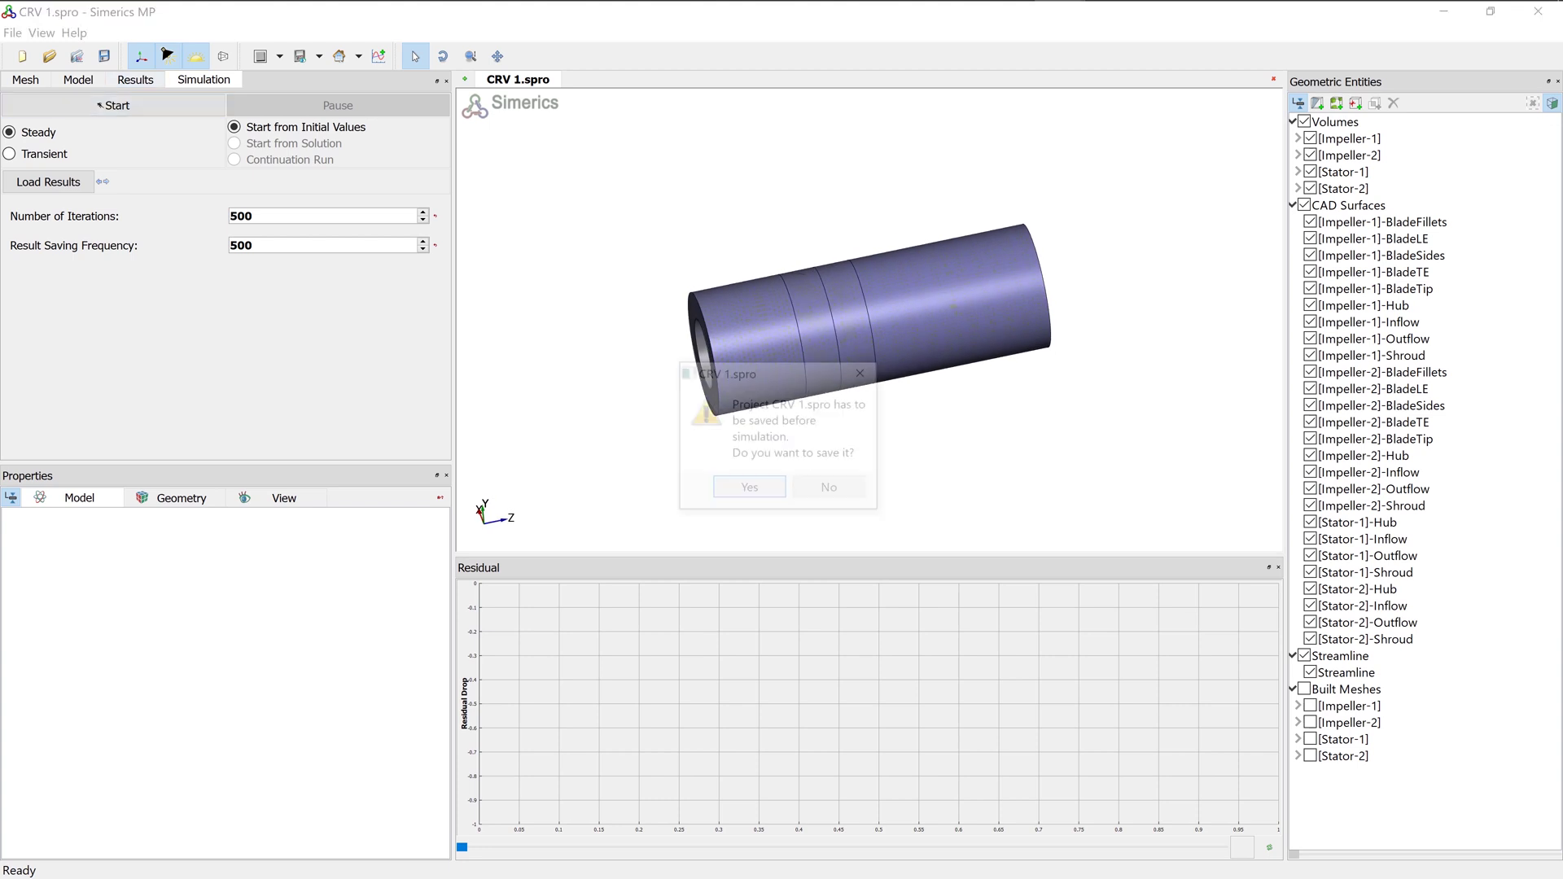
key("Return")
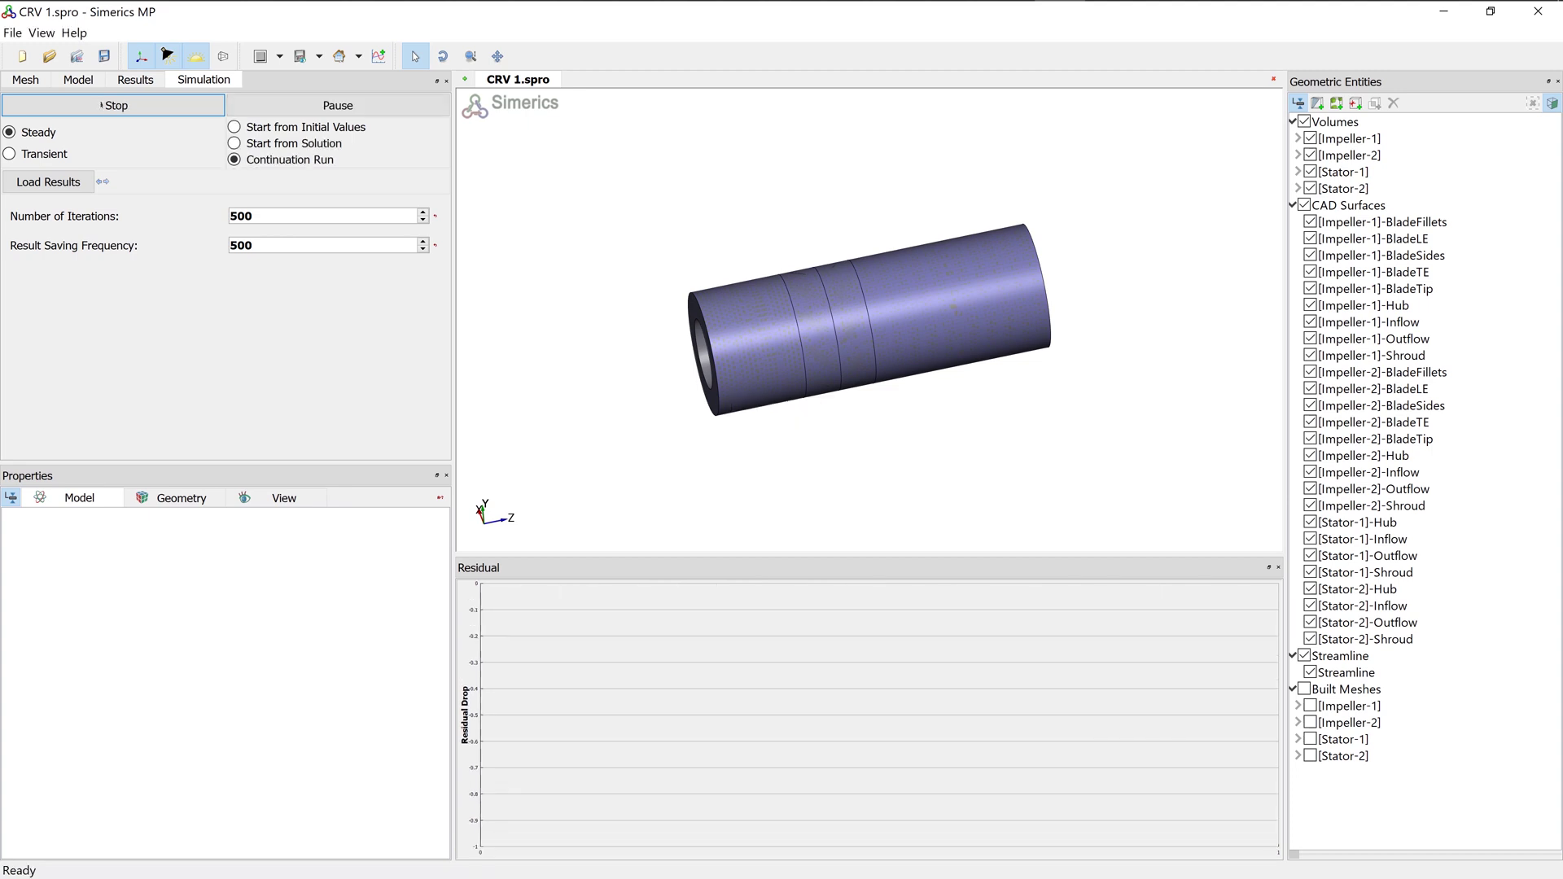
Set the streamline animation time size to 0.0005
left_click(1349, 656)
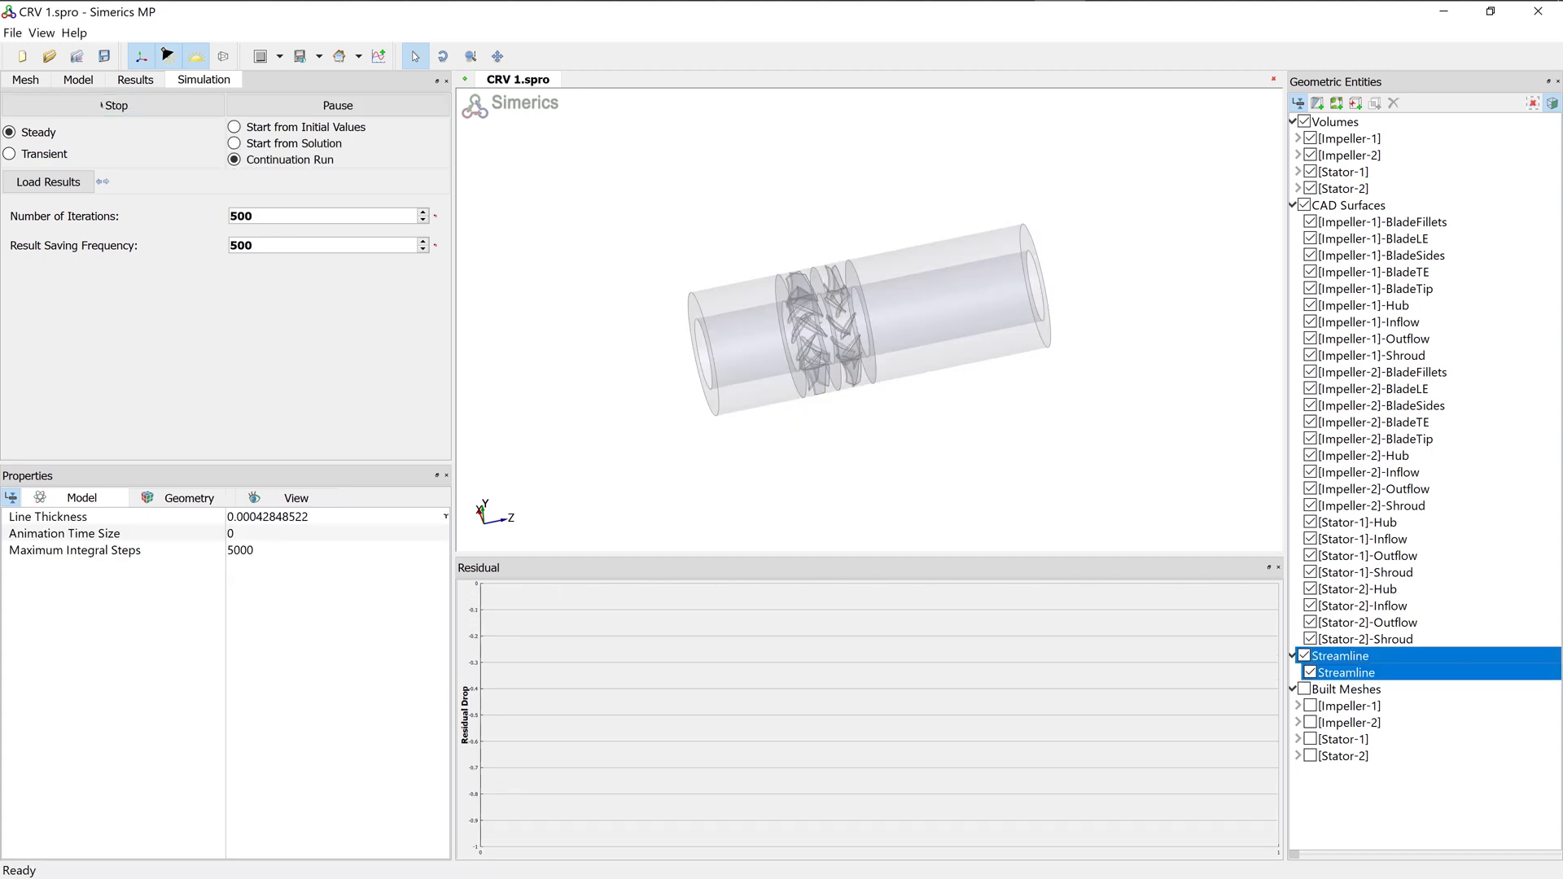
left_click(236, 534)
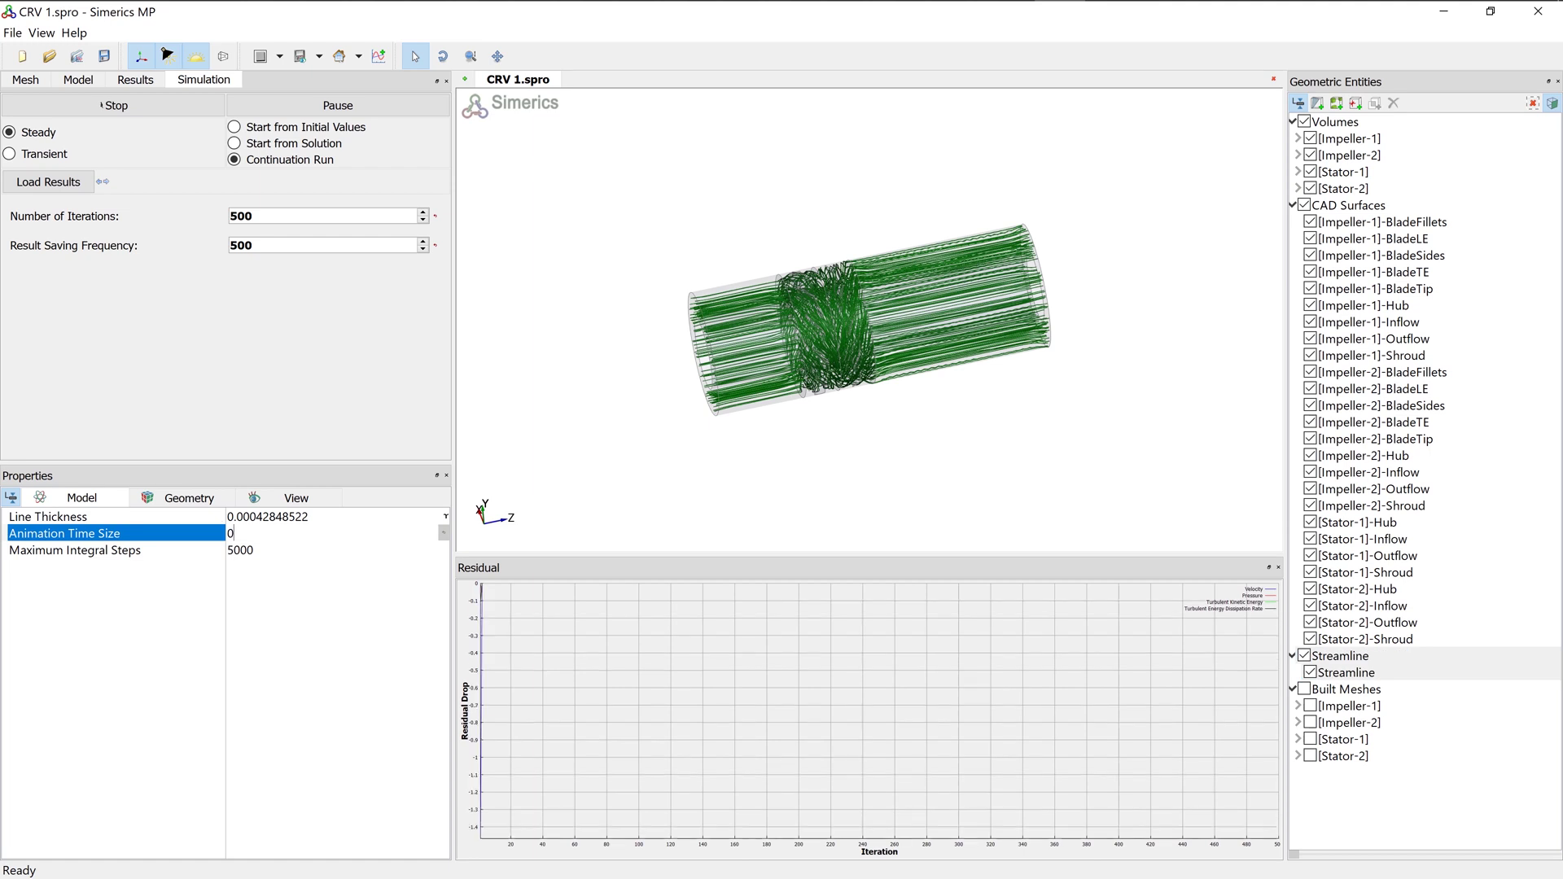
type("0.0005")
Add Impeller-1's blade fillet, LE, sides, TE, tip and hub boundaries to the streamline selection
left_click(1292, 205)
left_click(1298, 139)
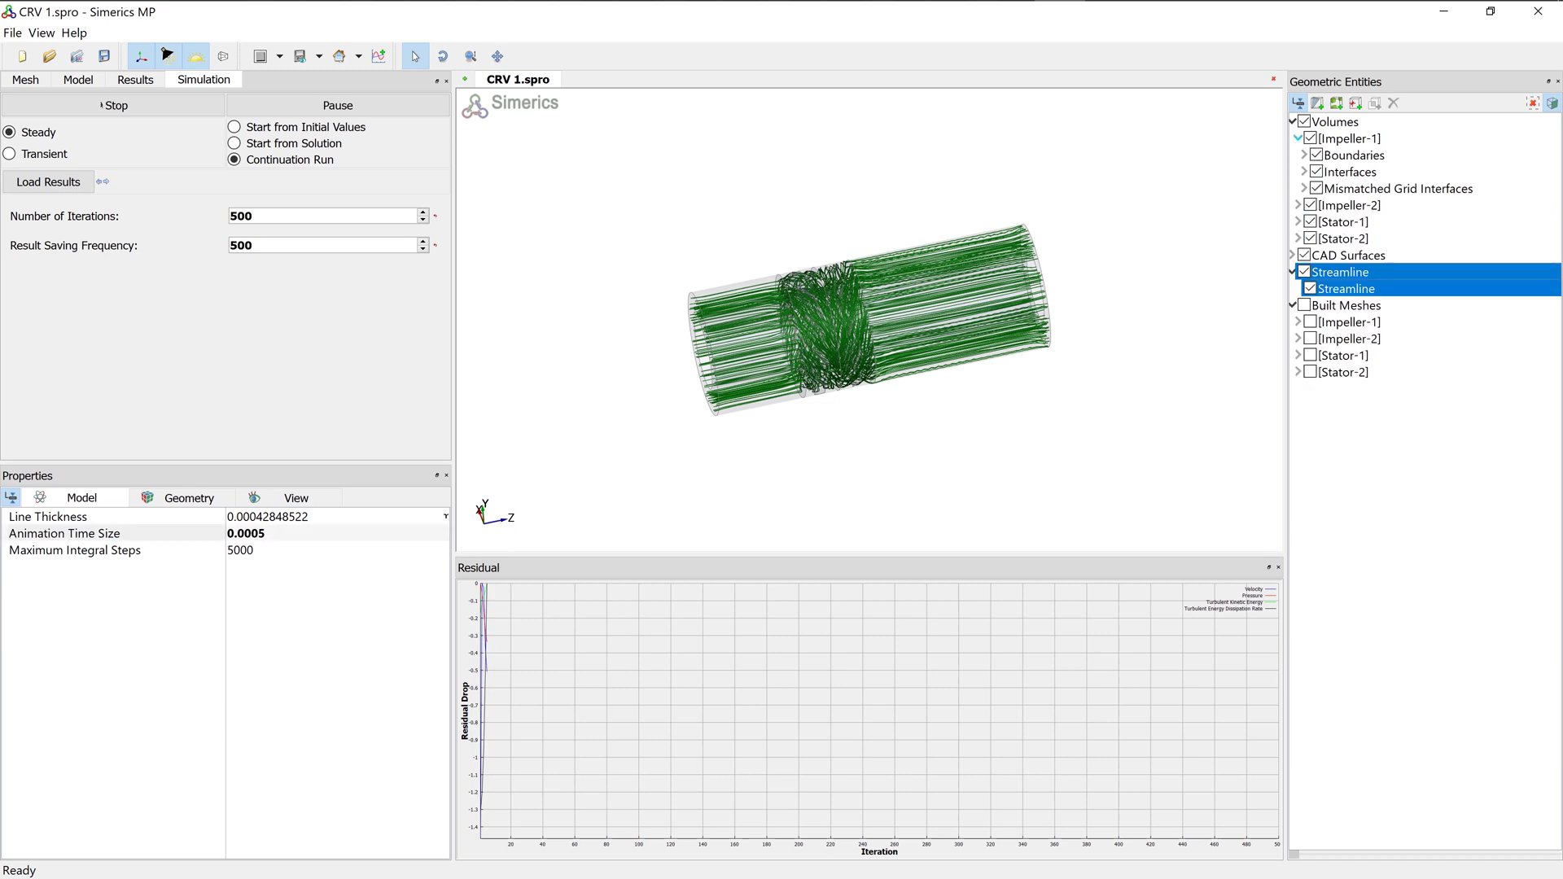
left_click(1298, 205)
left_click(1298, 272)
left_click(1297, 338)
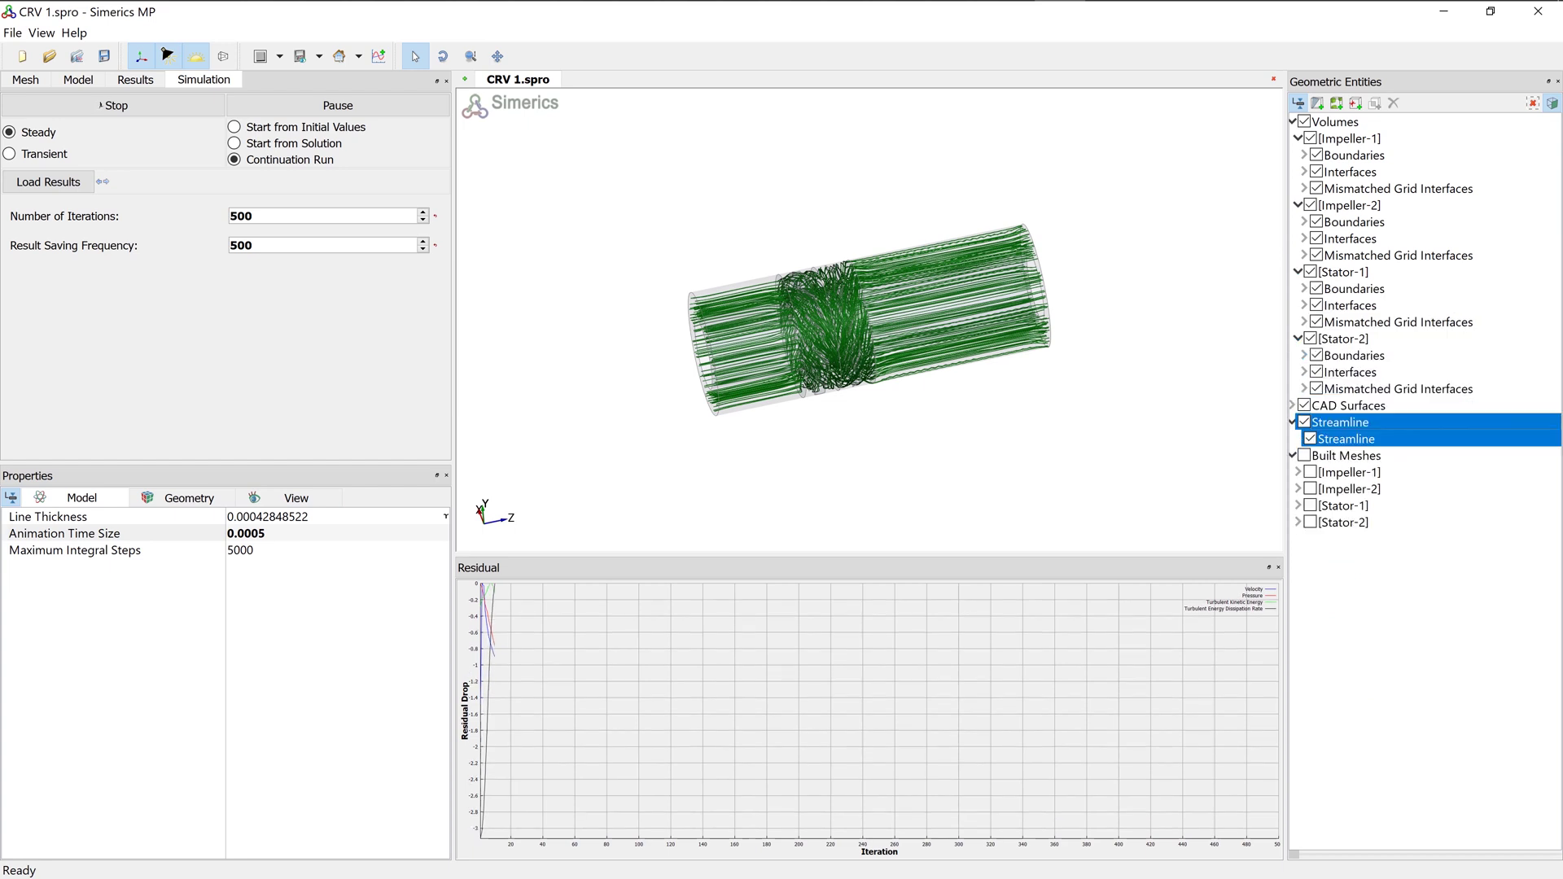
left_click(1303, 154)
left_click(1394, 172, "ctrl")
left_click(1385, 189, "ctrl")
left_click(1393, 205, "ctrl")
left_click(1385, 223, "ctrl")
left_click(1387, 238, "ctrl")
left_click(1376, 256, "ctrl")
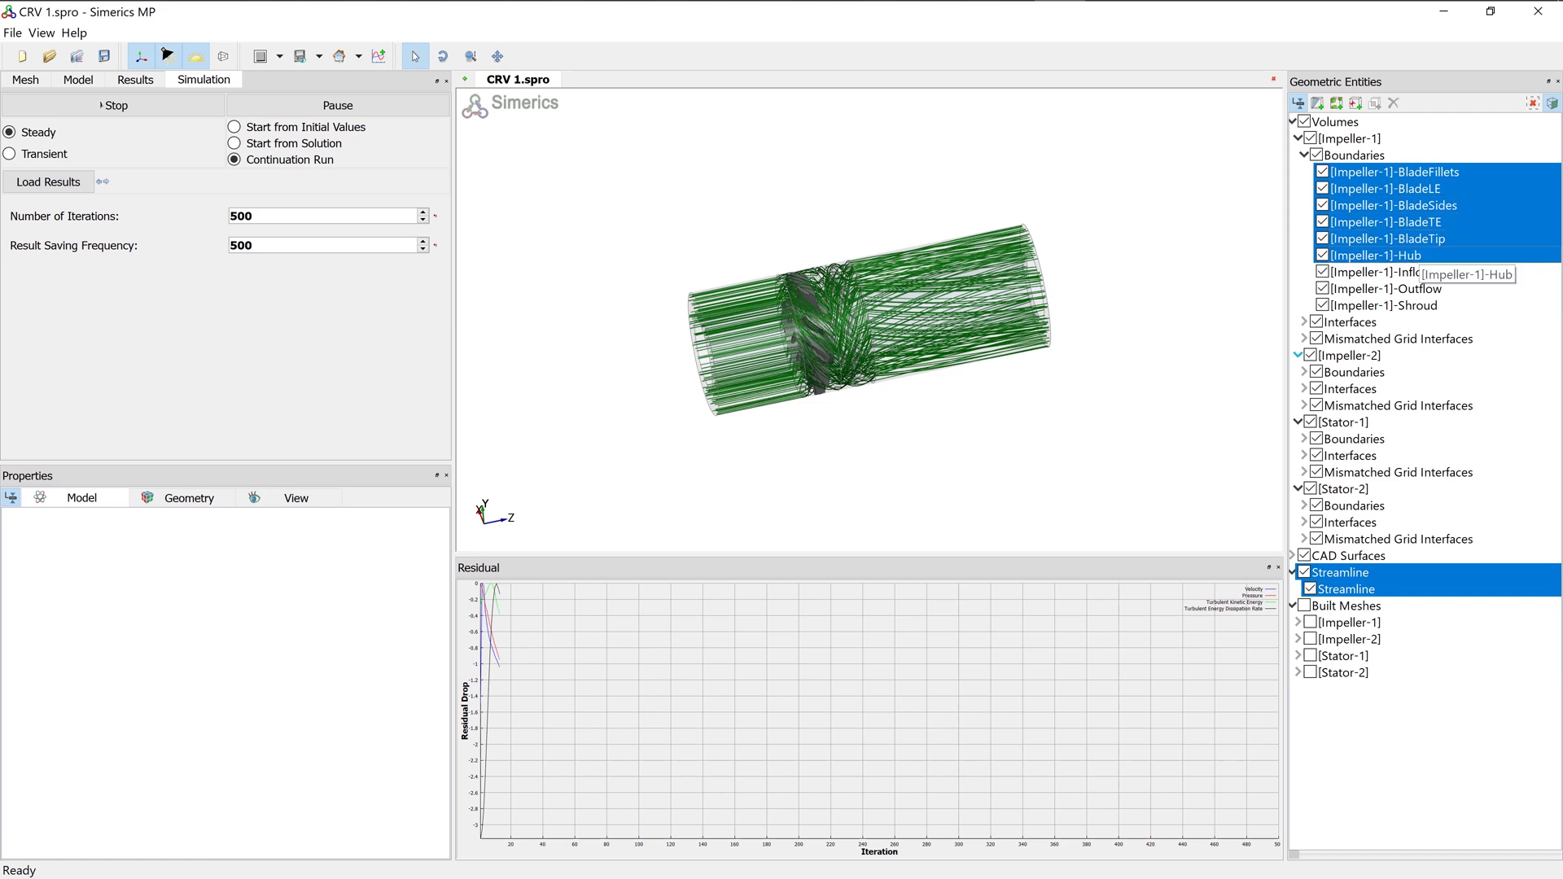
Add Impeller-2's blade fillet, LE, sides, TE, tip and hub boundaries to the selection
left_click(1297, 355)
left_click(1298, 355)
left_click(1303, 372)
left_click(1394, 389, "ctrl")
left_click(1385, 406, "ctrl")
left_click(1394, 423, "ctrl")
left_click(1386, 438, "ctrl")
left_click(1387, 456, "ctrl")
left_click(1378, 472, "ctrl")
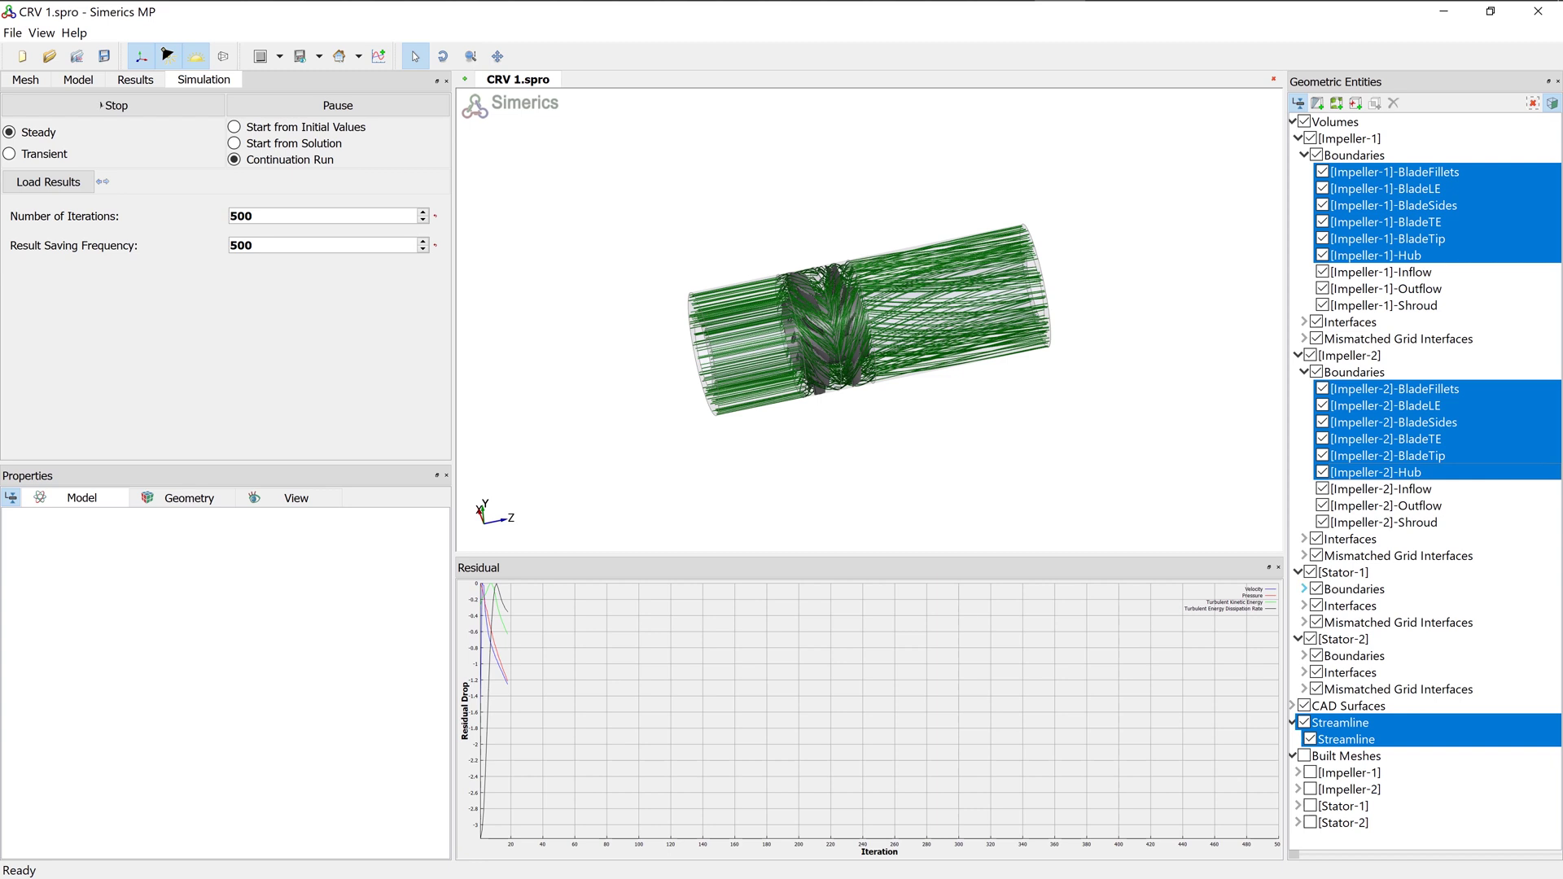
Extend the selection with the hub boundaries of Stator-1 and Stator-2
left_click(1303, 589)
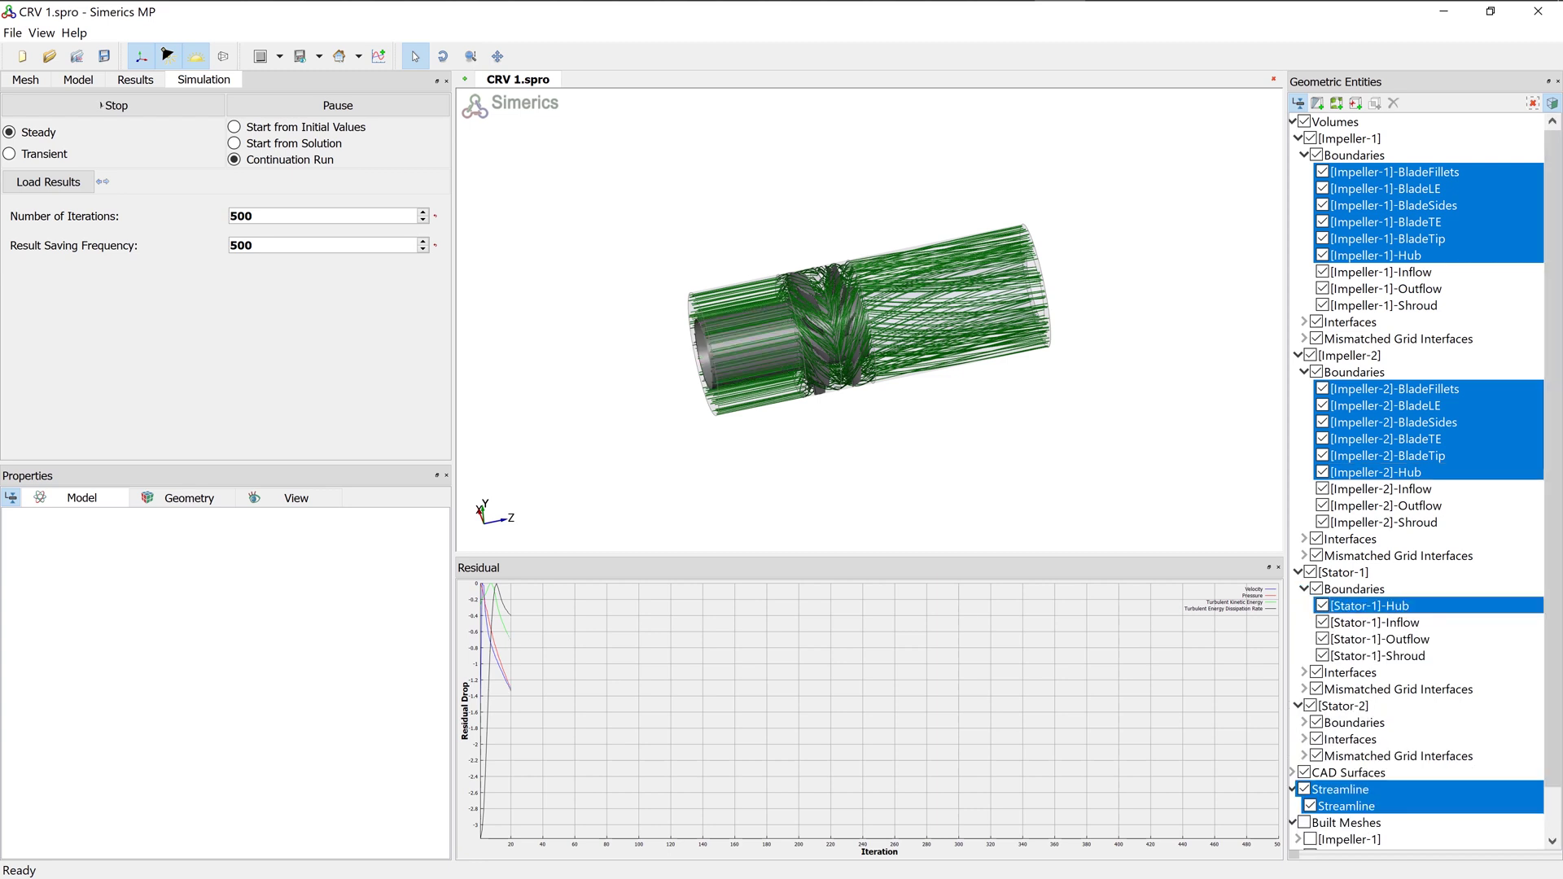
left_click(1304, 722)
left_click(1371, 739, "ctrl")
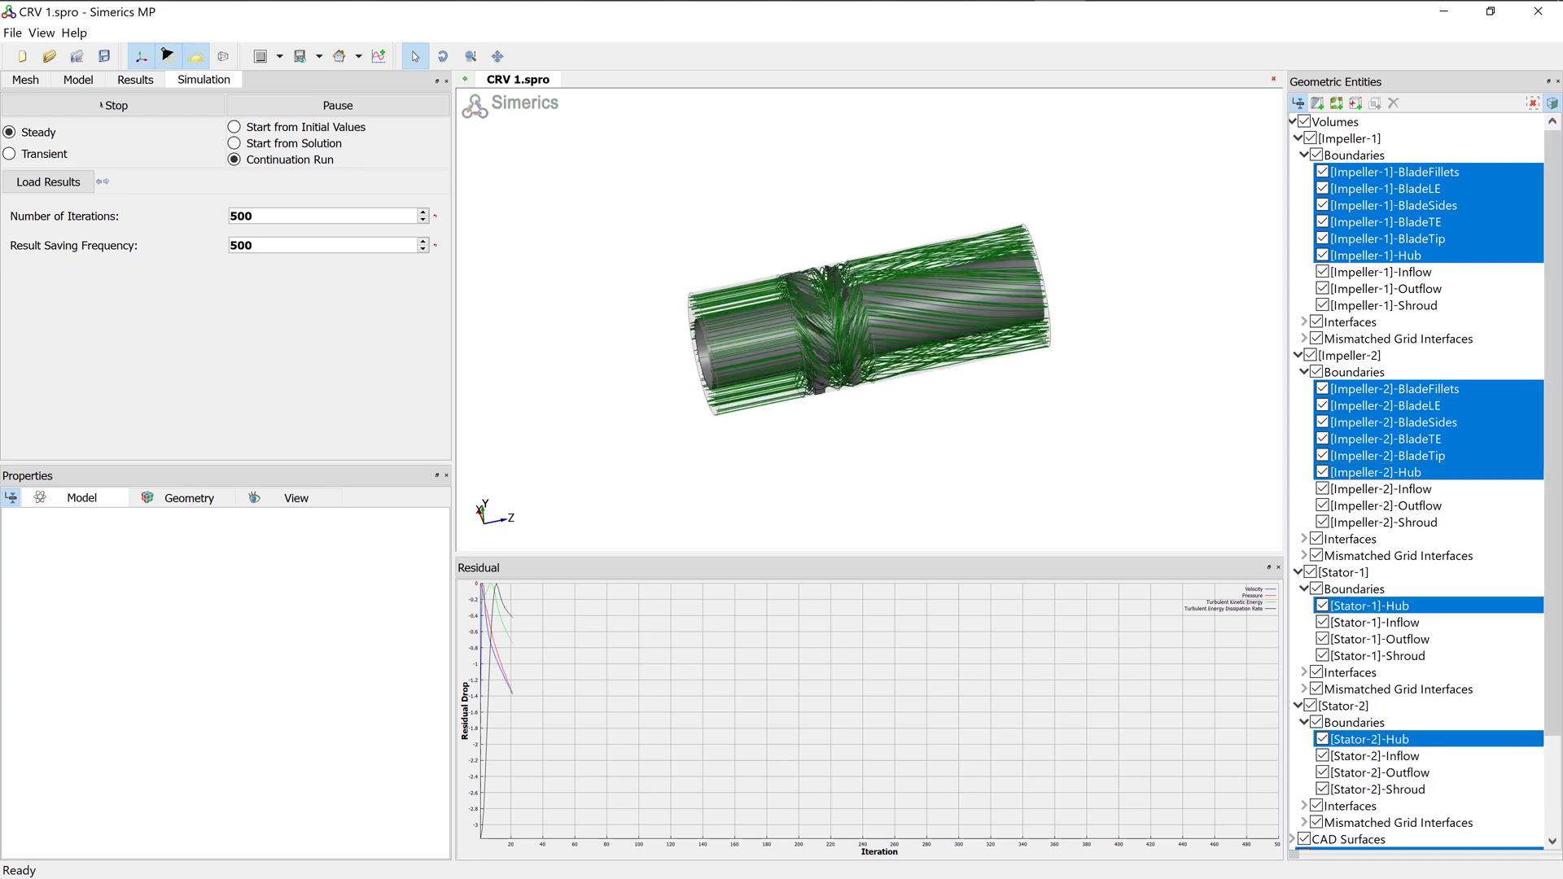
Display the flow pressure on the selected surfaces and streamlines
left_click(136, 79)
left_click(114, 103)
left_click(90, 179)
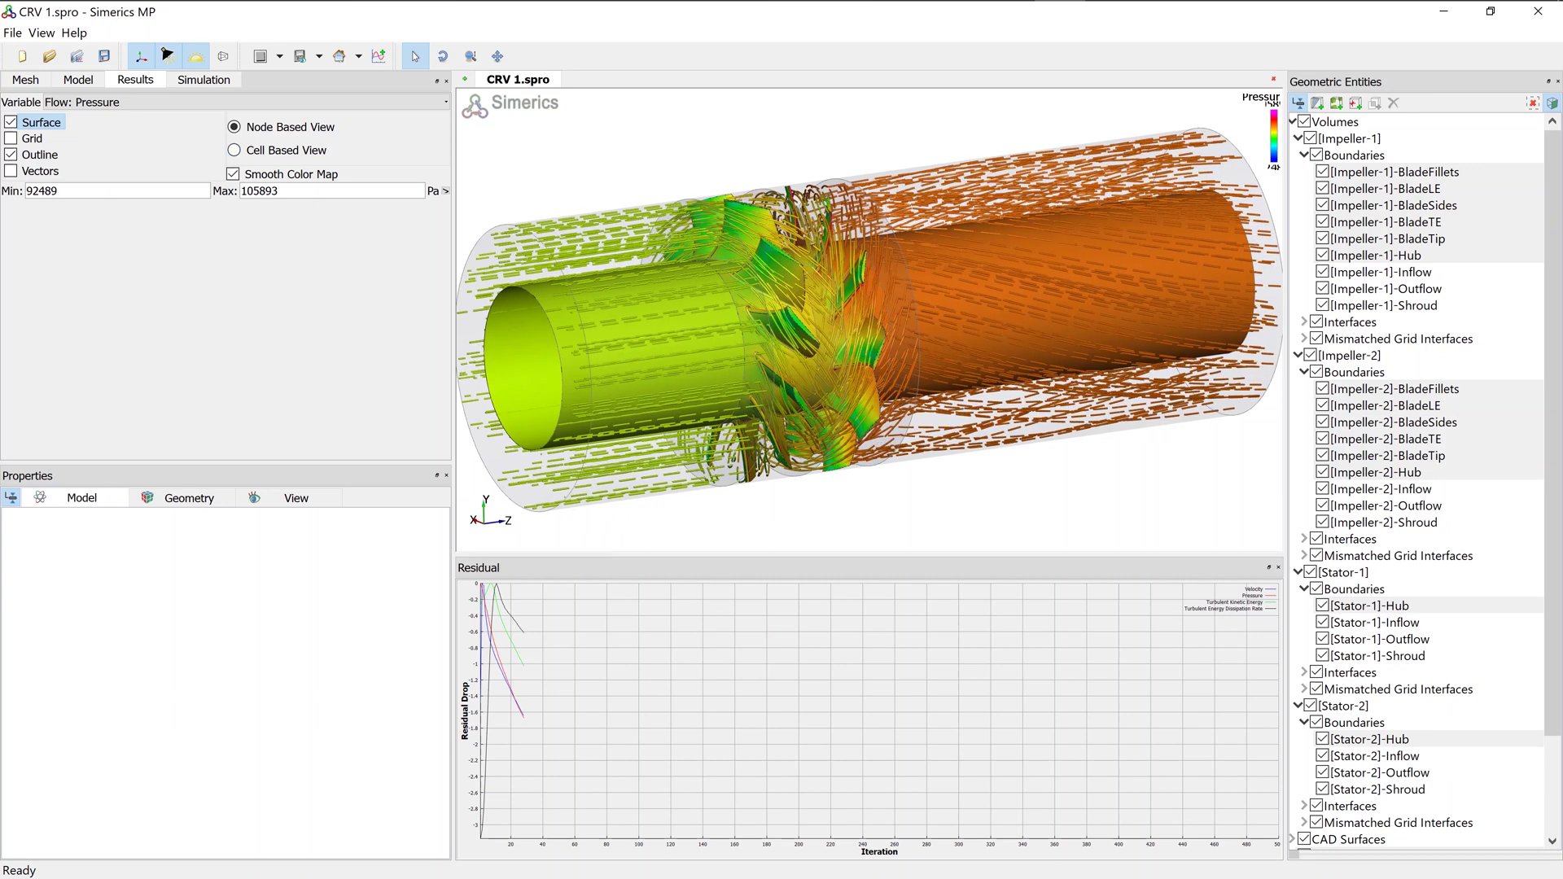
Examine the grid and geometry information and the common simulation settings
left_click(26, 79)
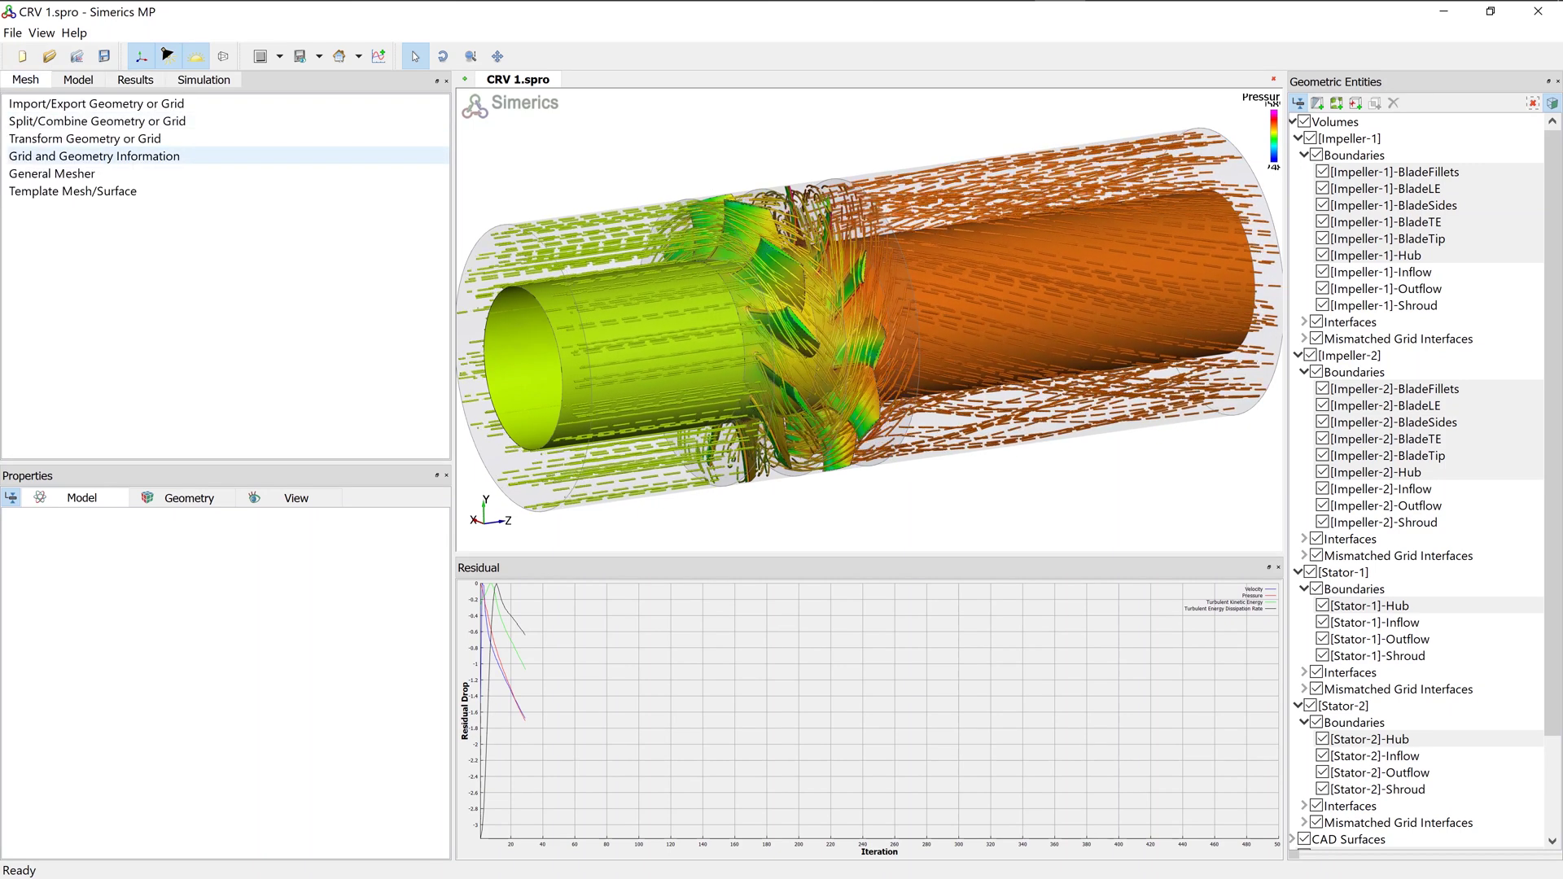
left_click(95, 156)
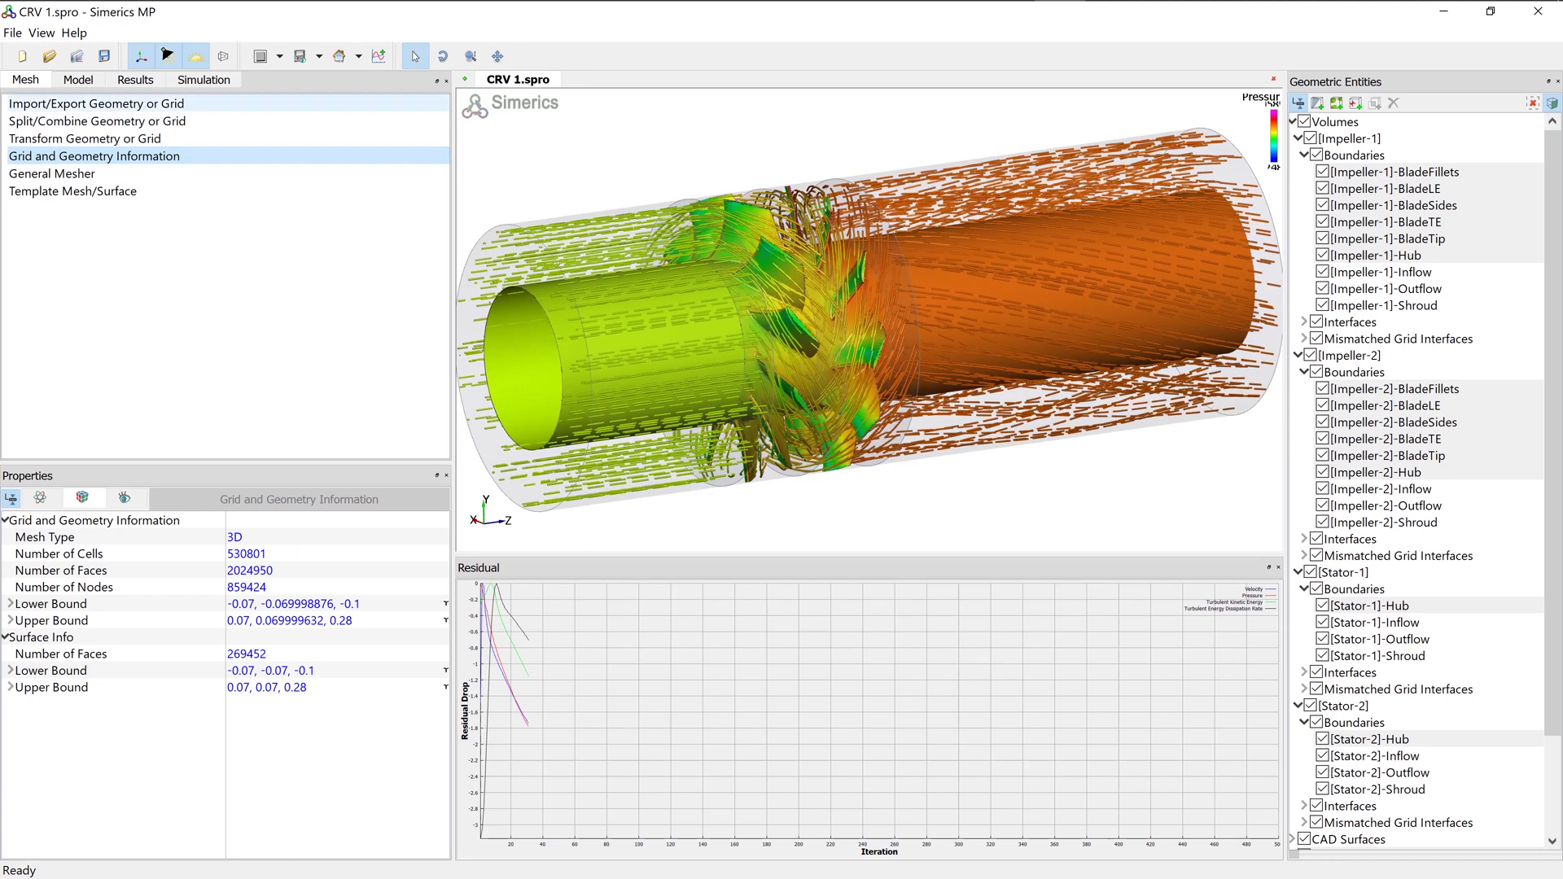
left_click(78, 79)
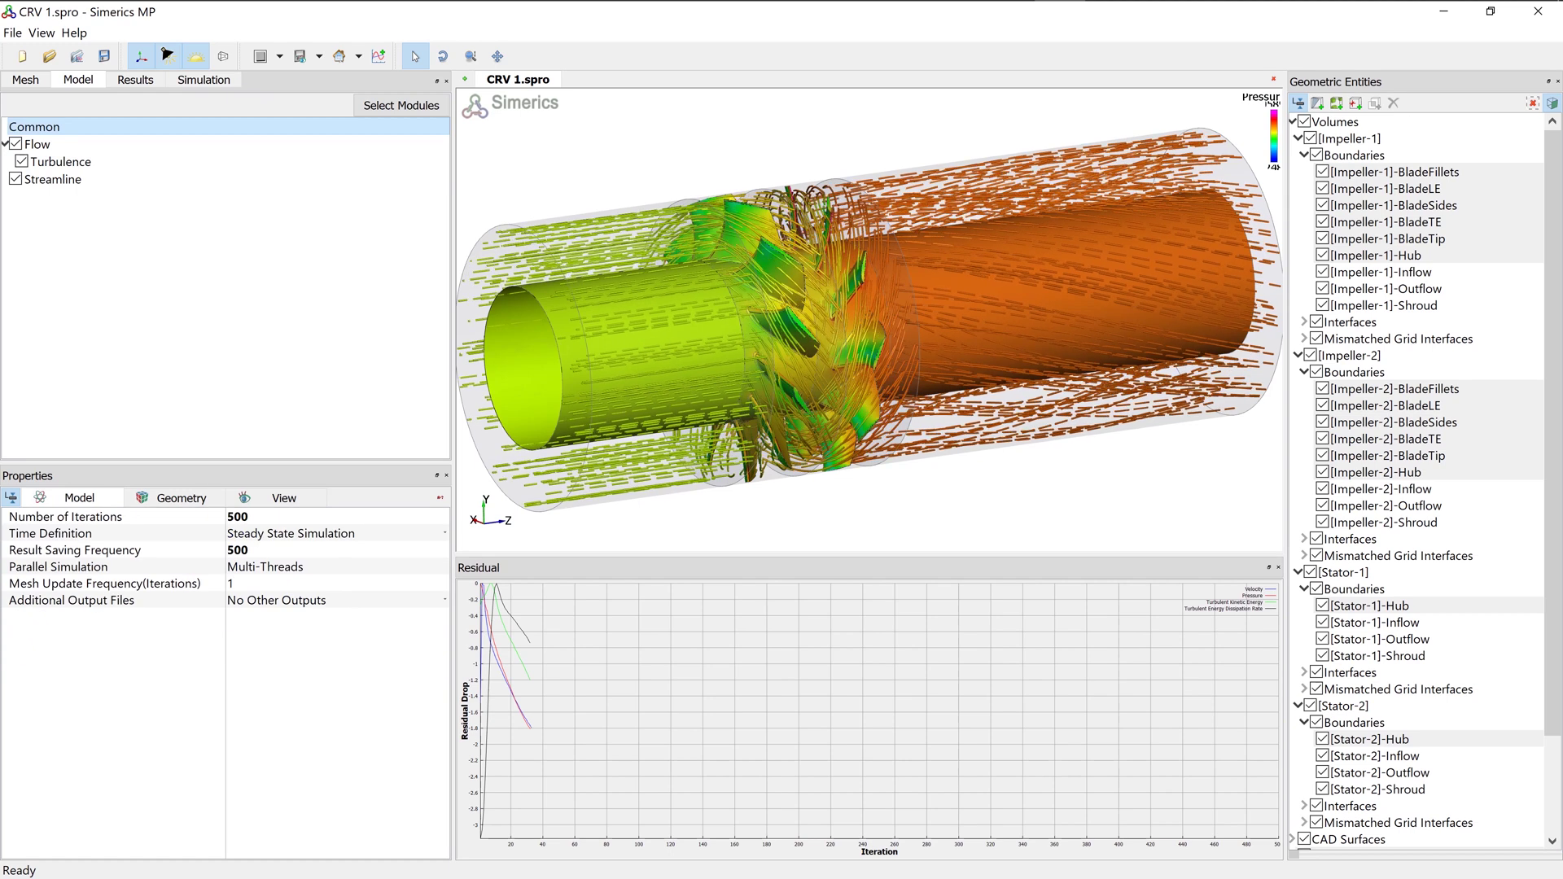
Create three additional result plots alongside the residual plot
left_click(378, 56)
left_click(379, 56)
left_click(378, 56)
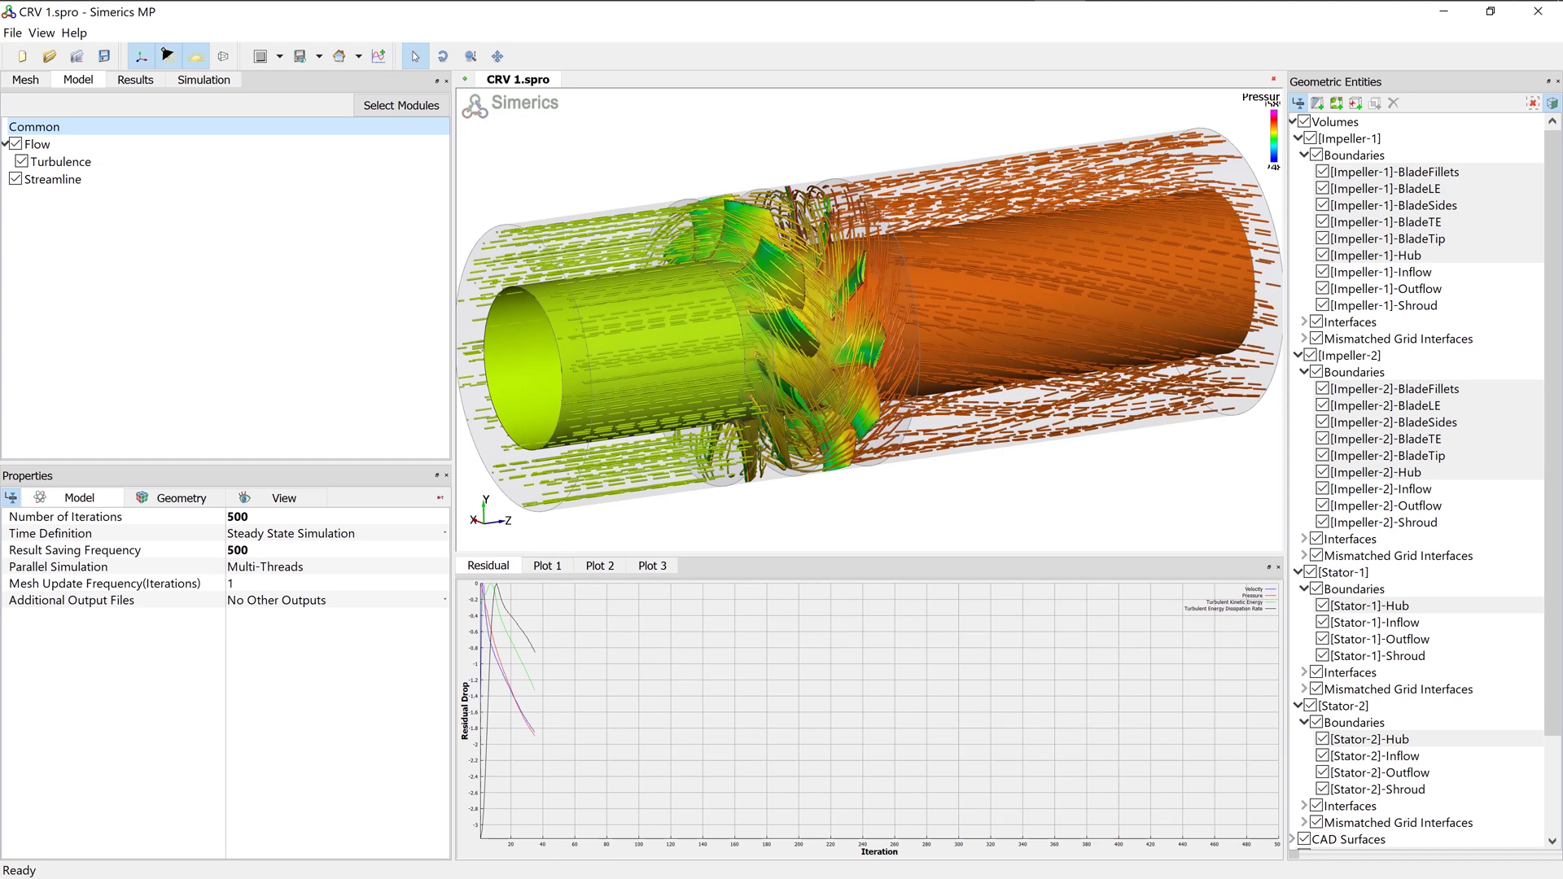
Plot the total-to-total pressure difference in Plot 1 for the whole machine, impeller 1 and impeller 2
left_click(547, 566)
left_click(466, 589)
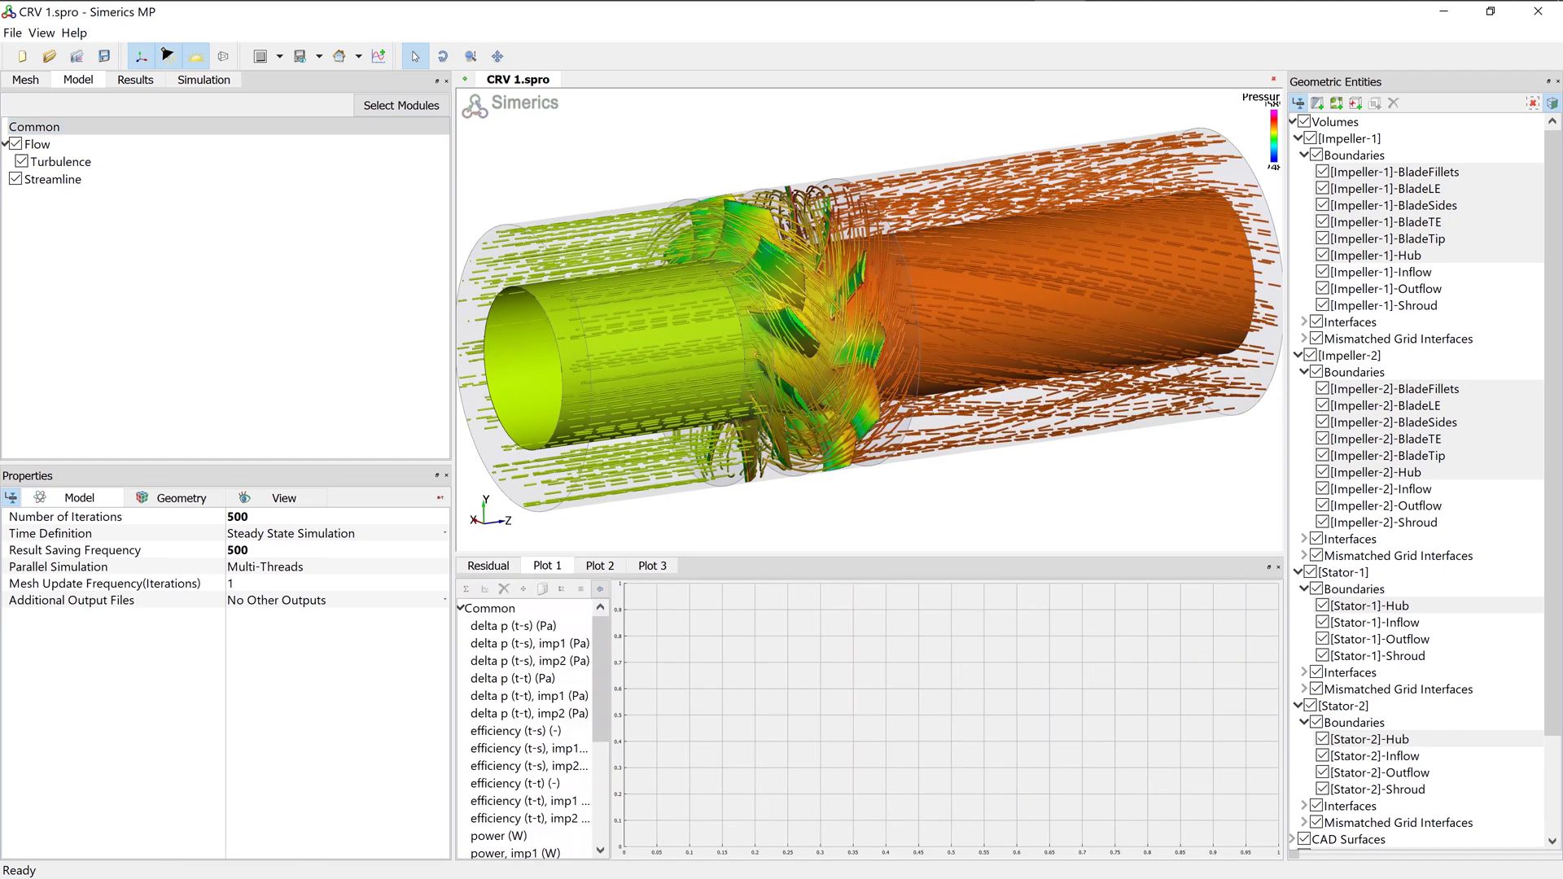
left_click(513, 678)
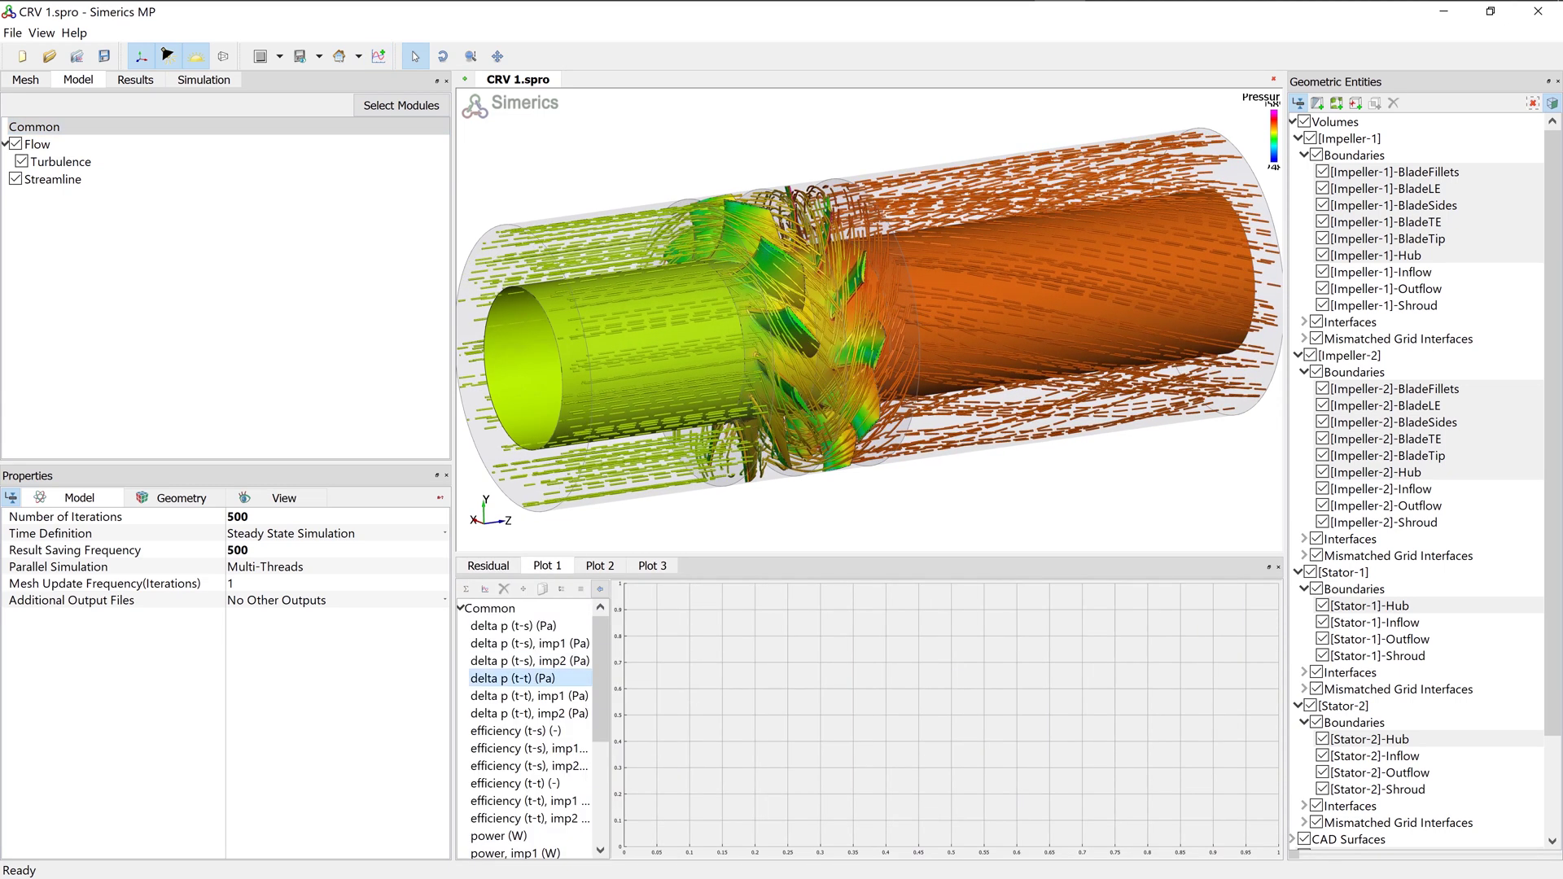
left_click(485, 588)
left_click(529, 696)
left_click(486, 589)
left_click(530, 713)
left_click(486, 589)
Plot the total-to-total efficiency in Plot 2 for the whole machine, impeller 1 and impeller 2, and enlarge the most recent iterations
left_click(600, 565)
left_click(465, 589)
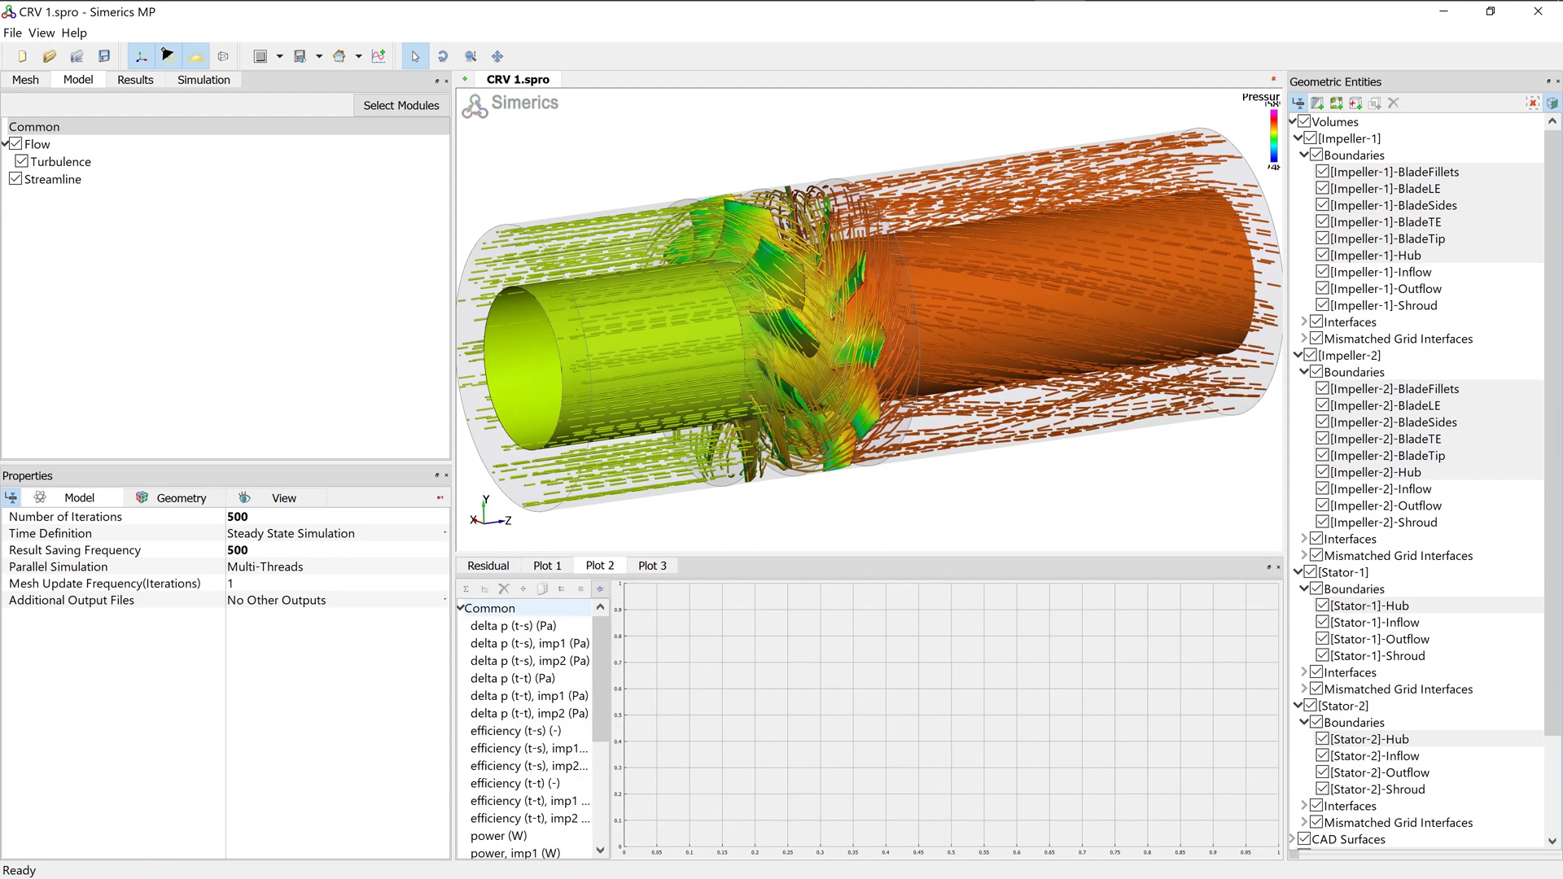
left_click(530, 783)
left_click(486, 589)
left_click(529, 801)
left_click(485, 589)
left_click(529, 818)
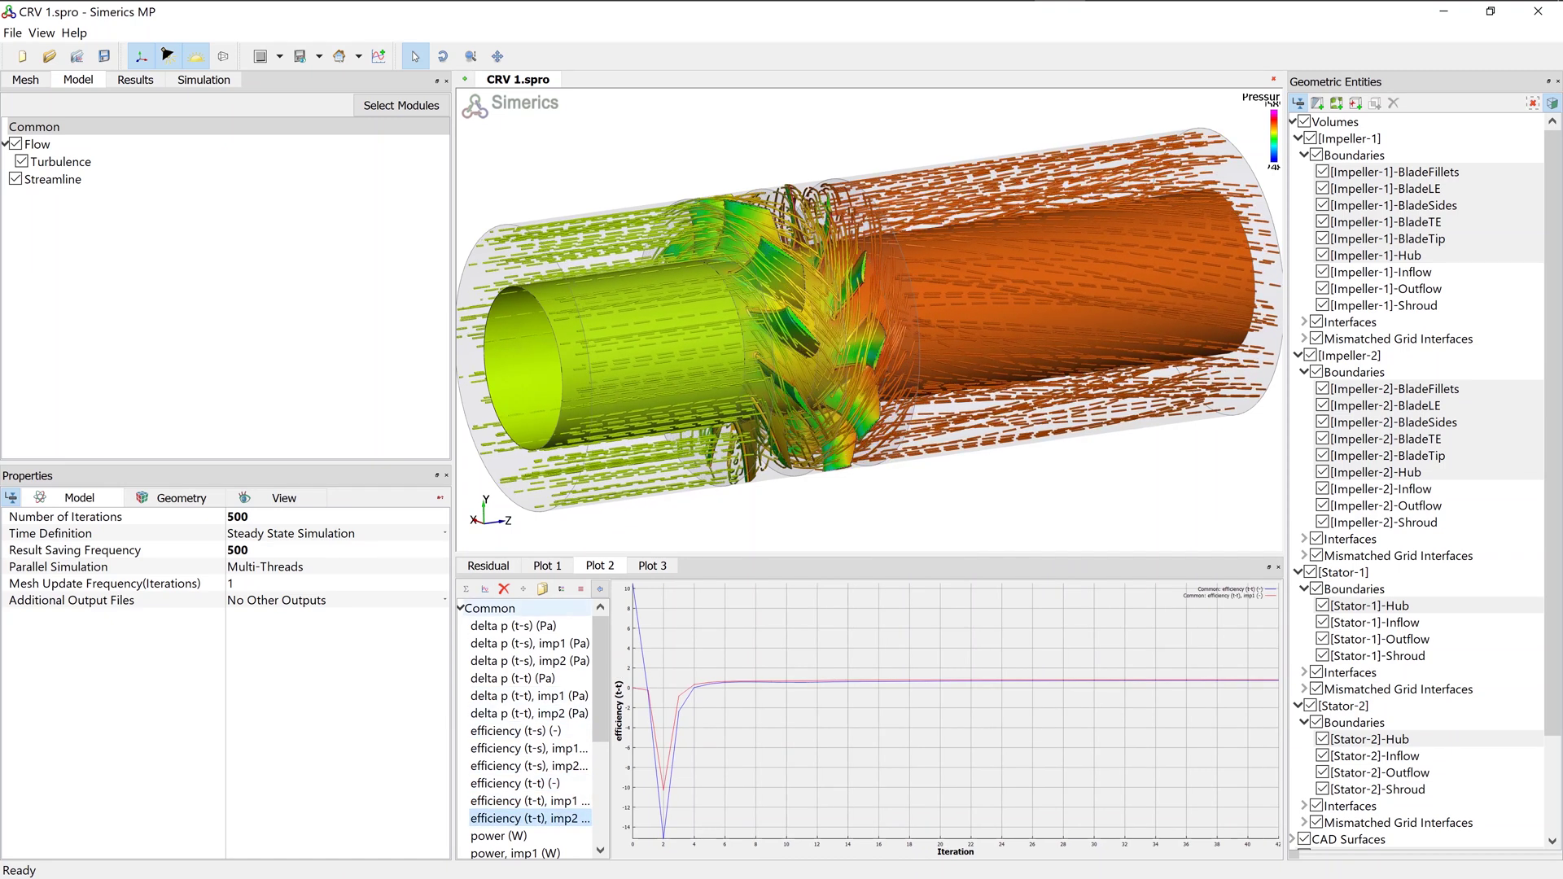
left_click(485, 589)
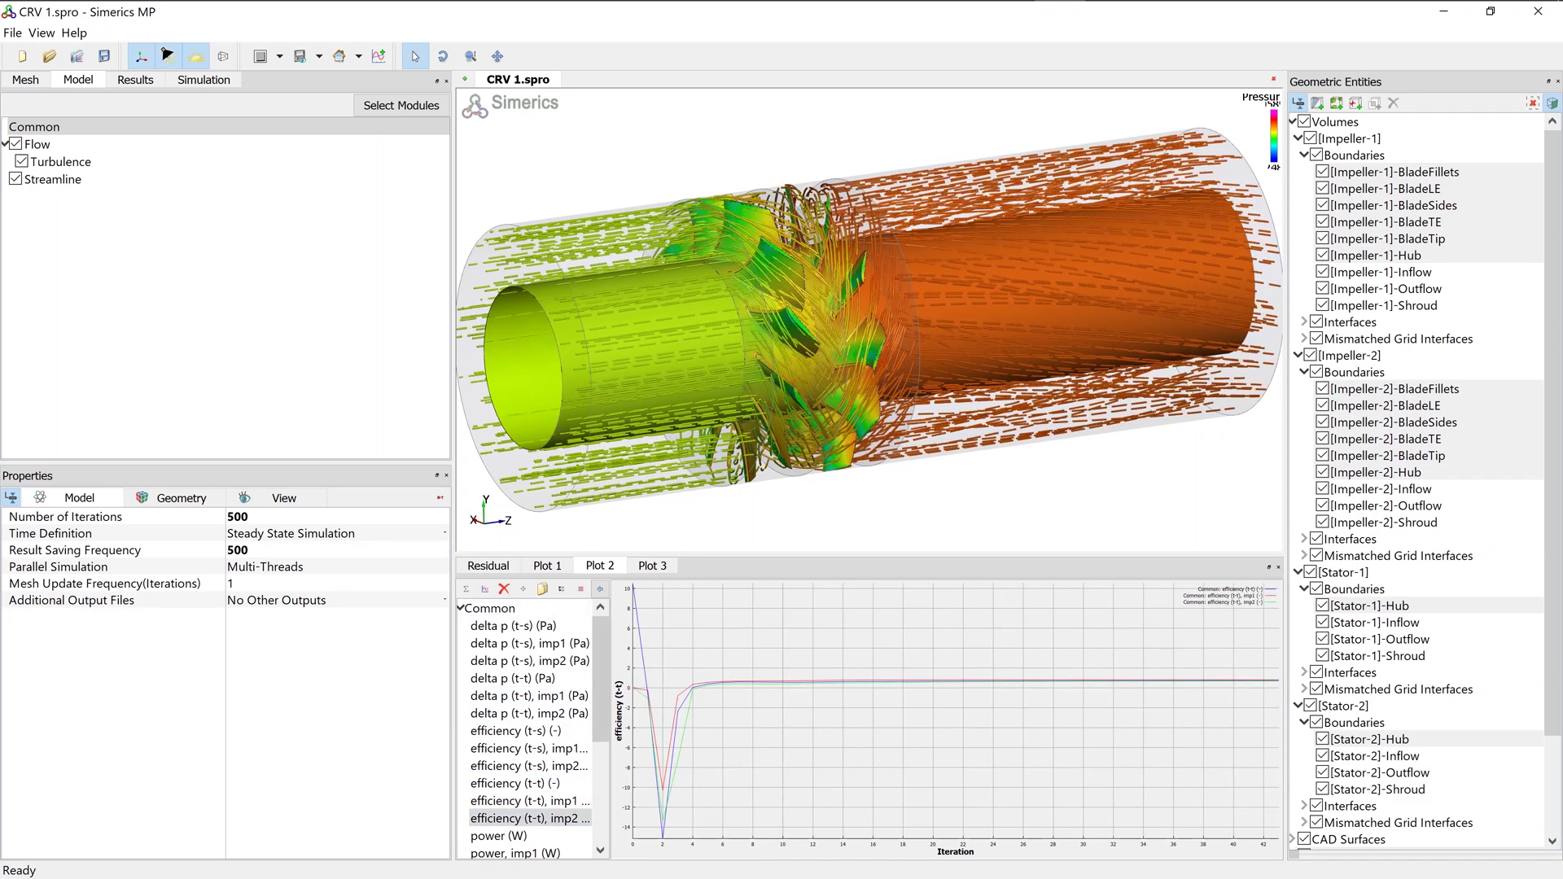
left_click_drag(1244, 671, 1280, 739)
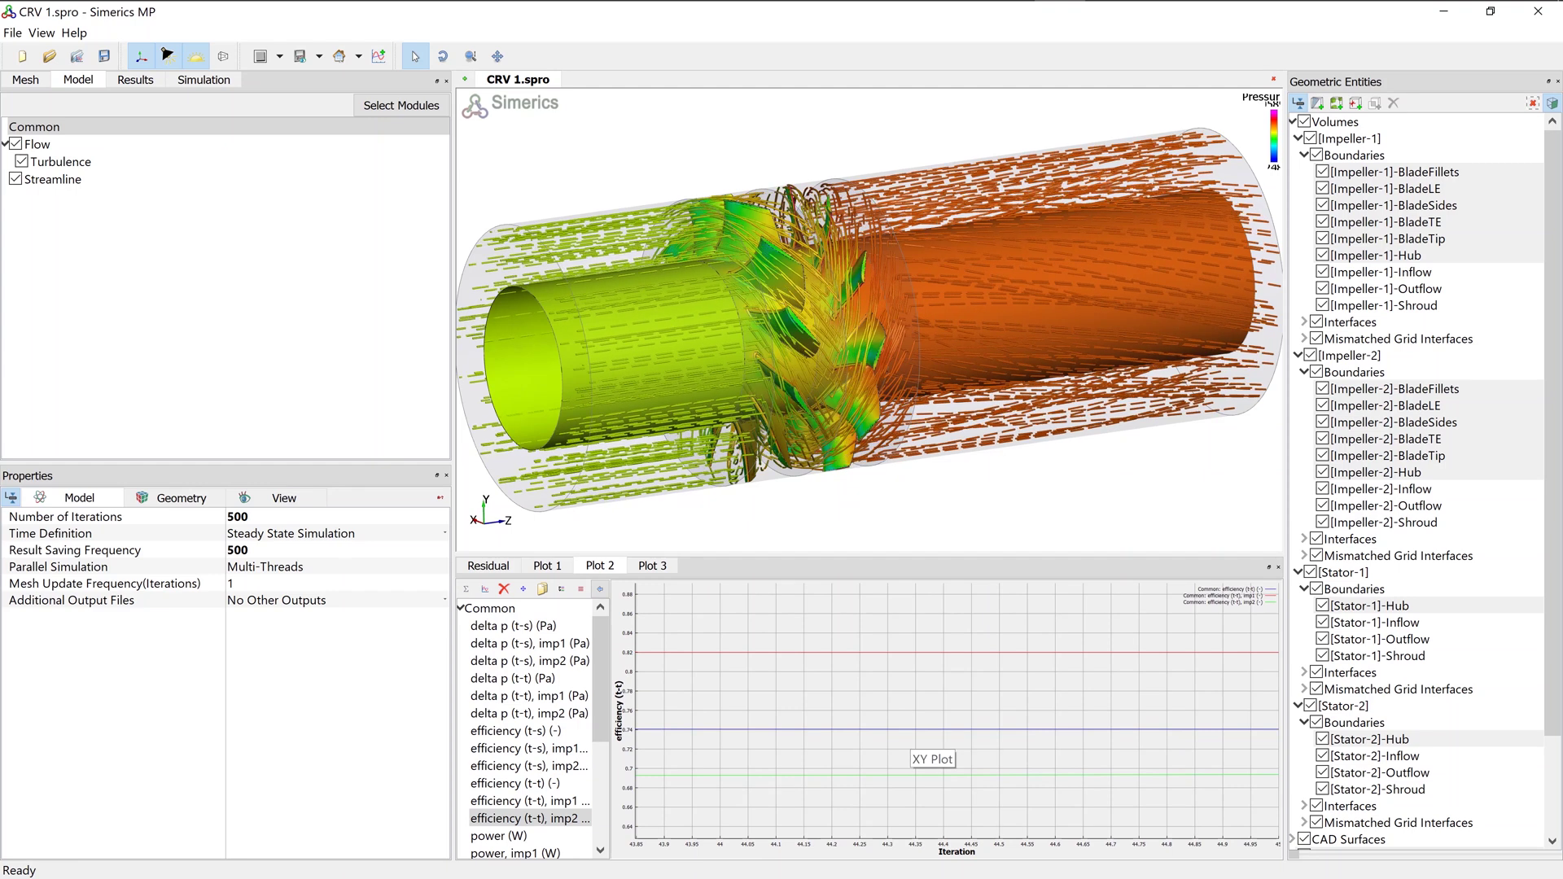
Plot the power in Plot 3 for the whole machine, impeller 1 and impeller 2
left_click(652, 565)
left_click(466, 589)
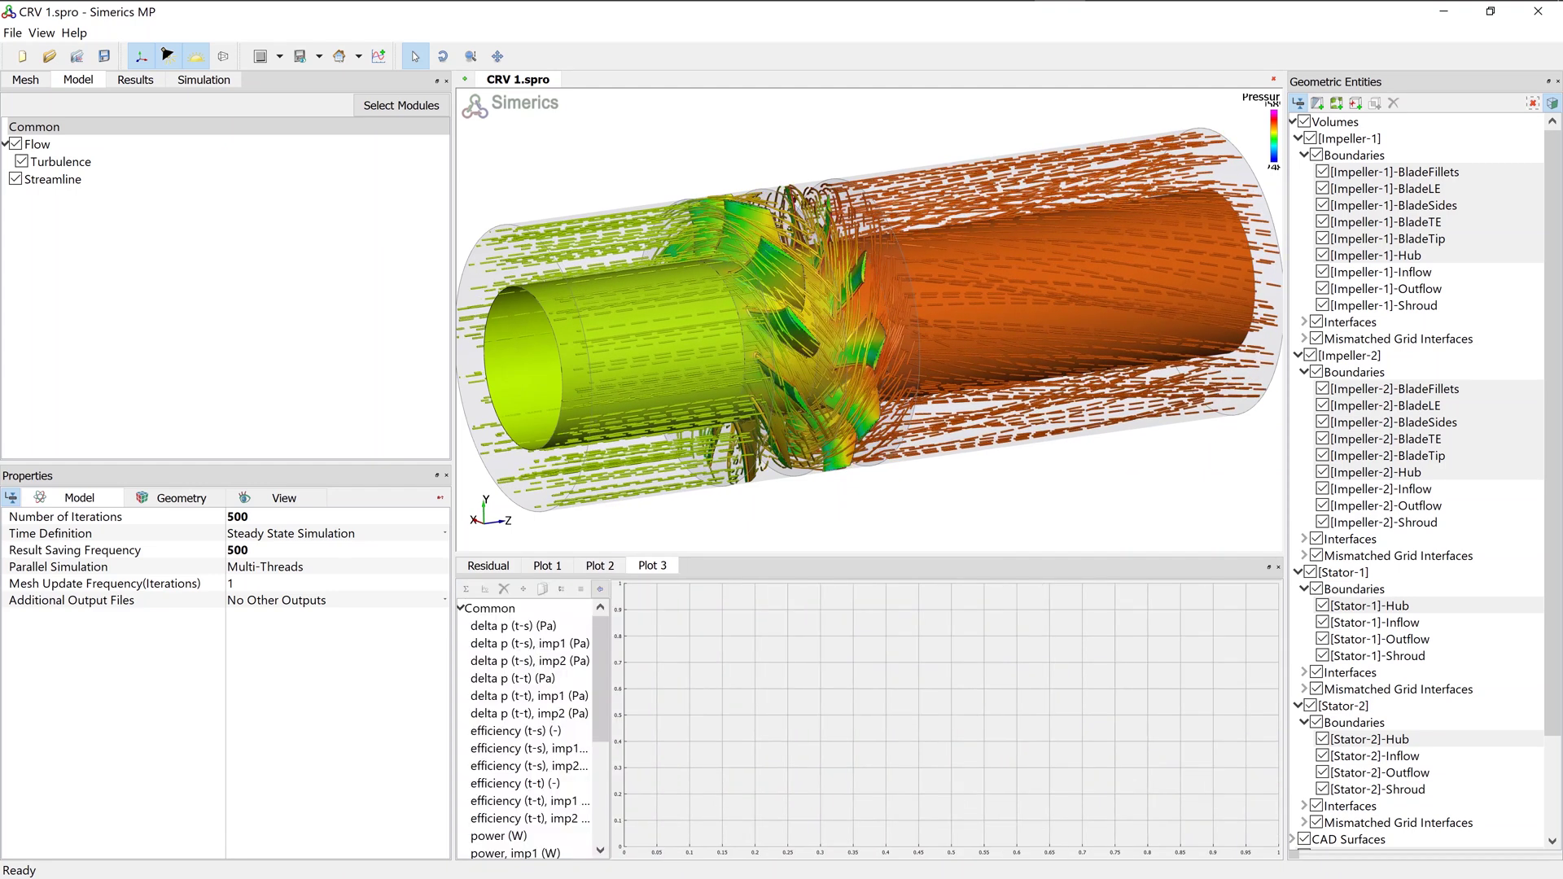
scroll(529, 713, "down", 3)
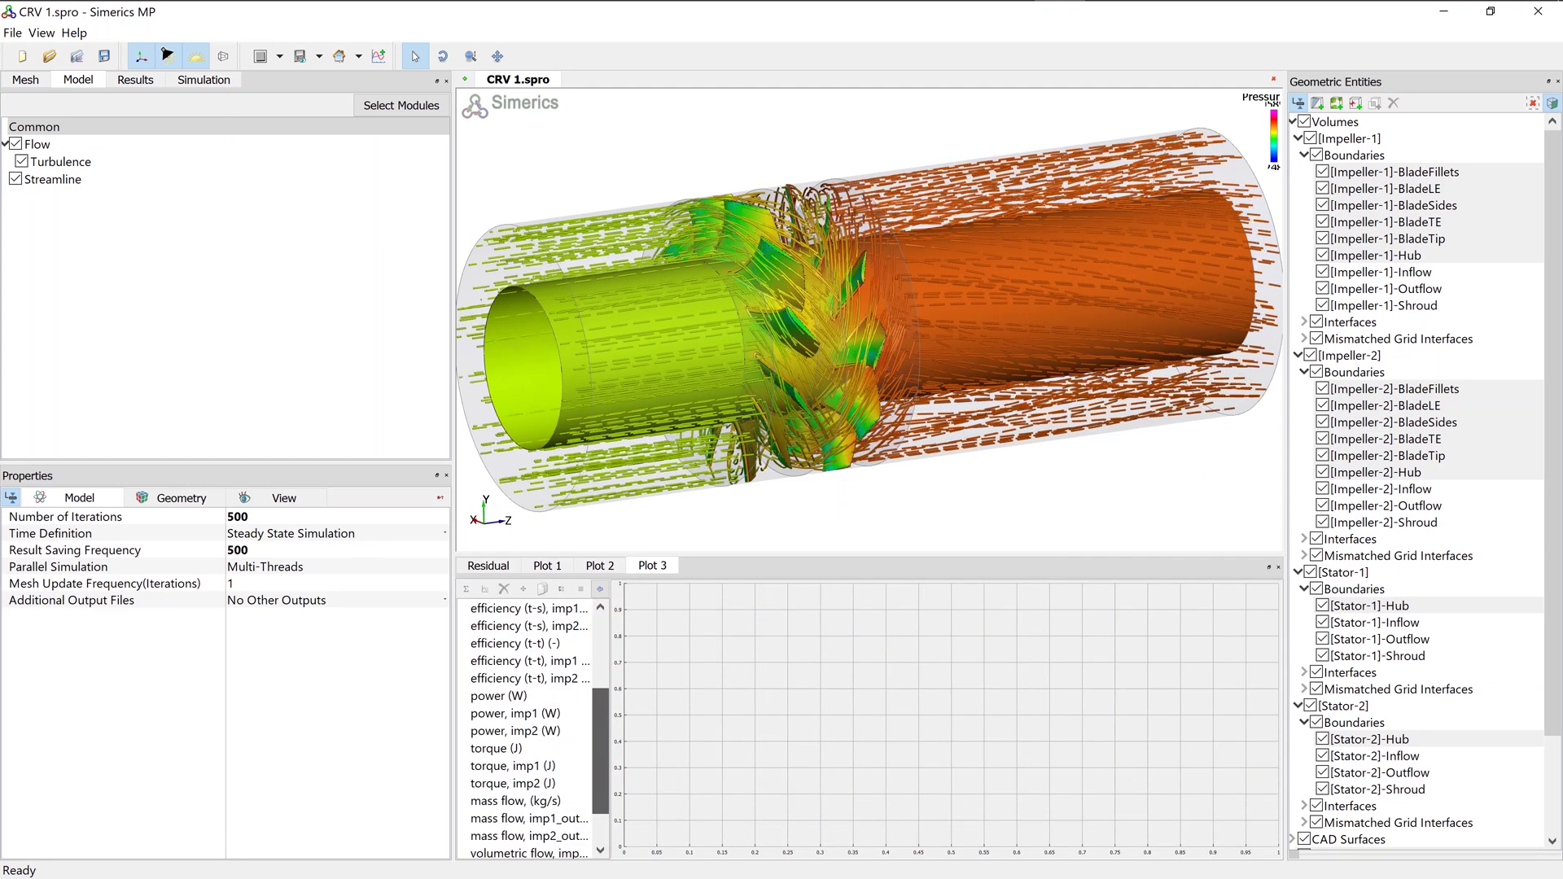
left_click(499, 696)
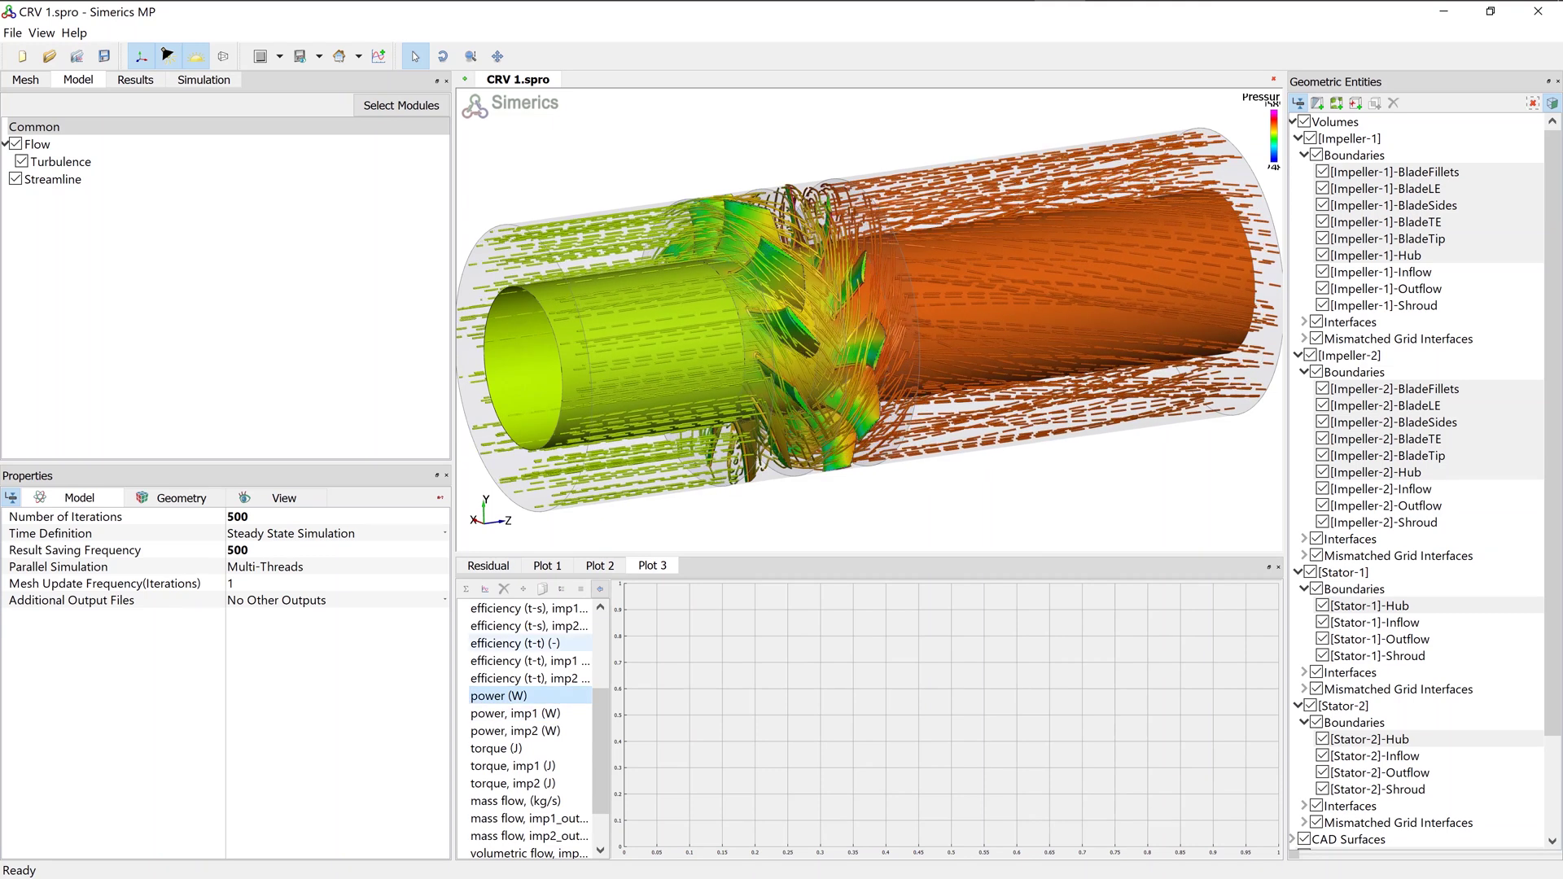
left_click(485, 589)
left_click(515, 713)
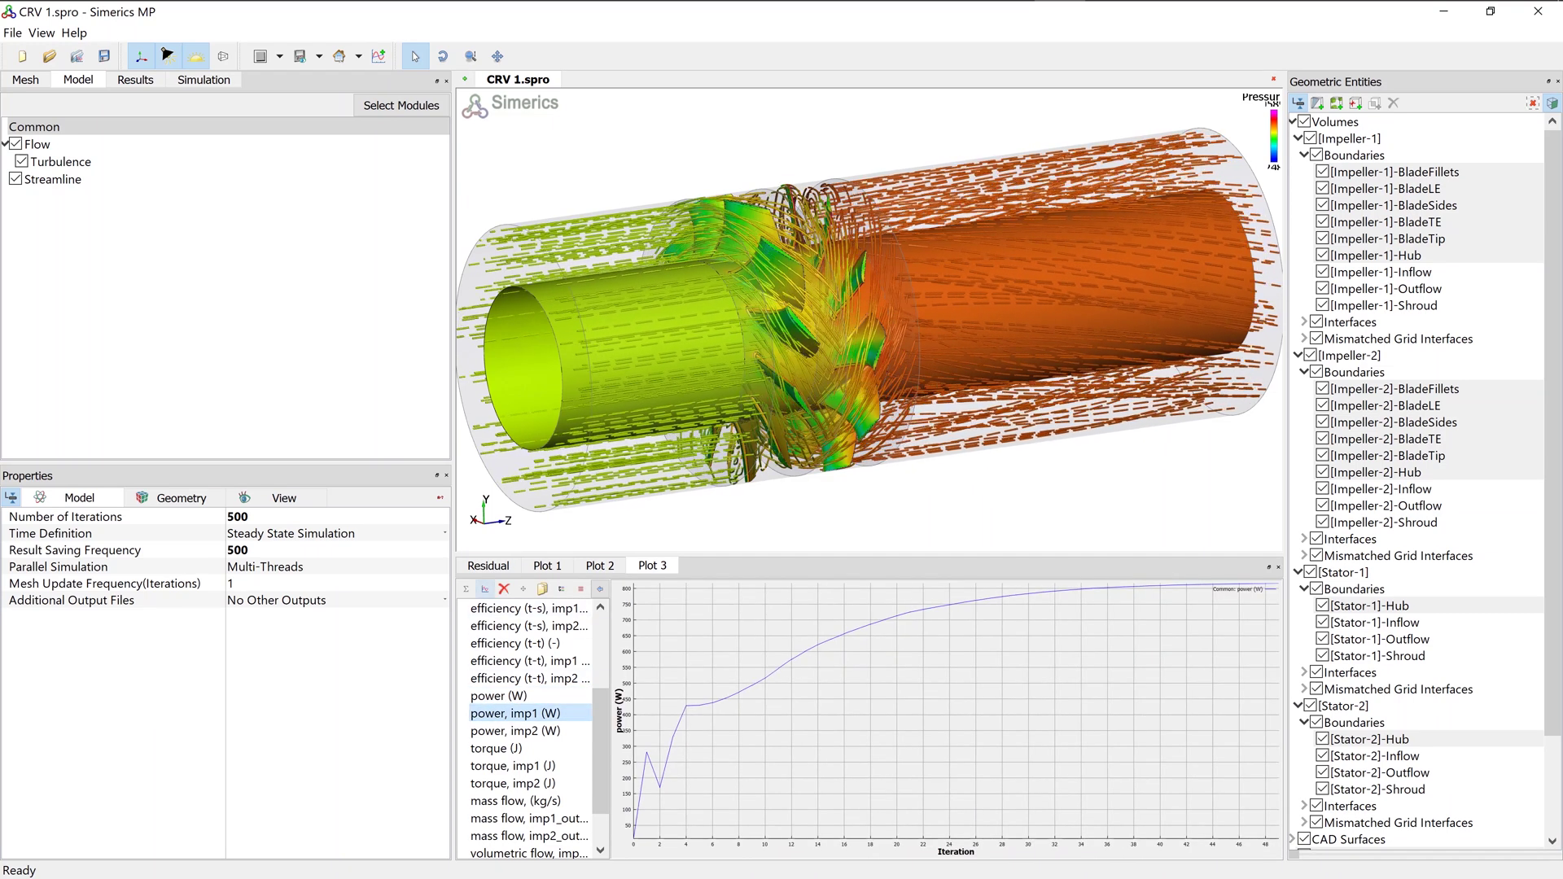
left_click(485, 588)
left_click(515, 731)
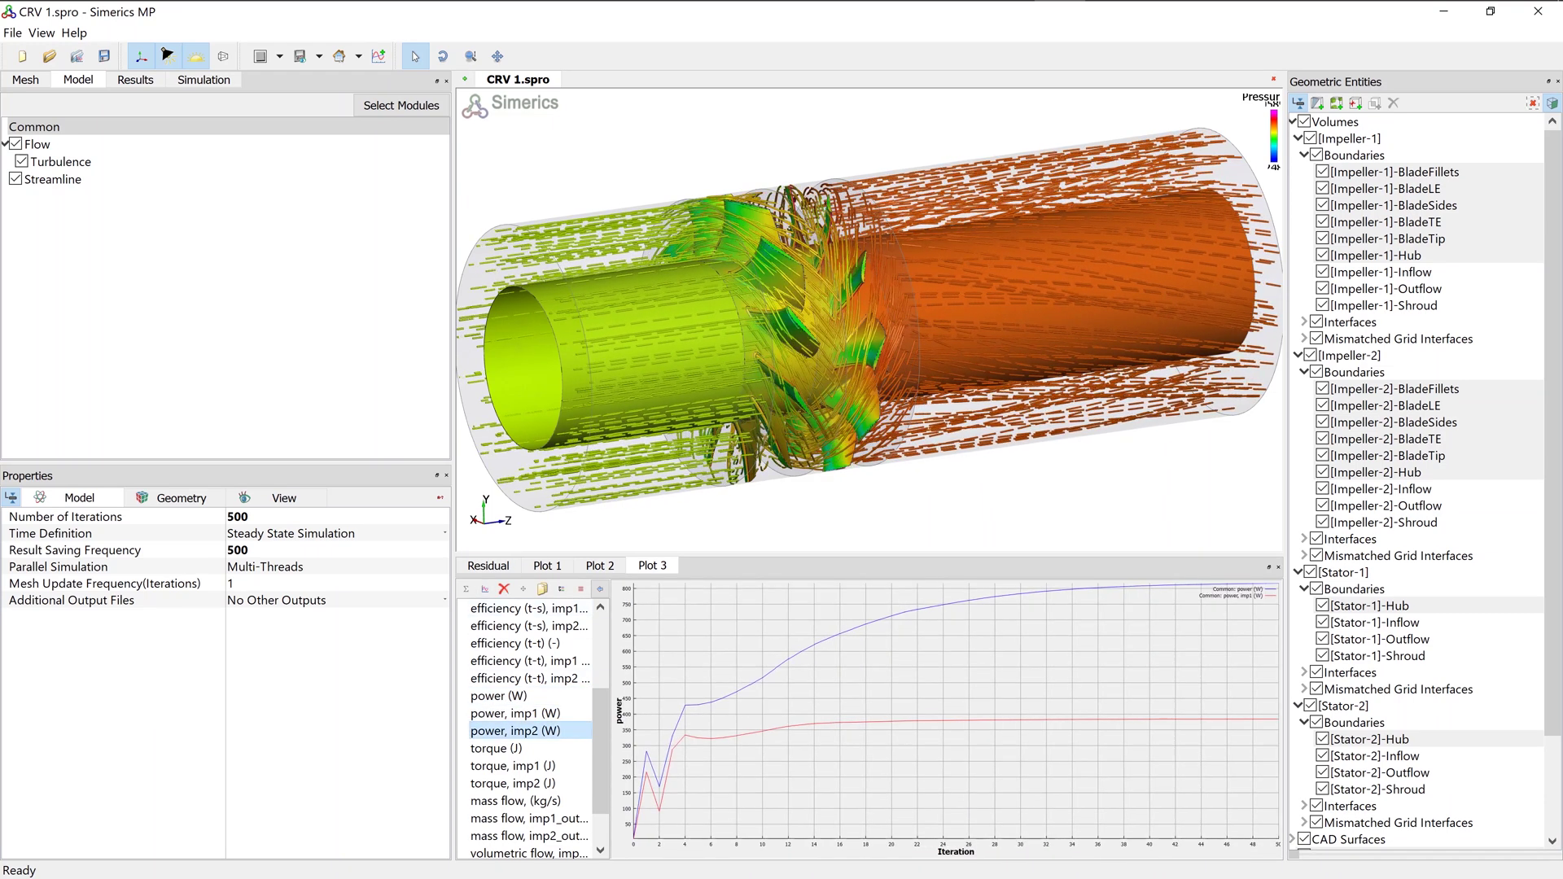
left_click(485, 588)
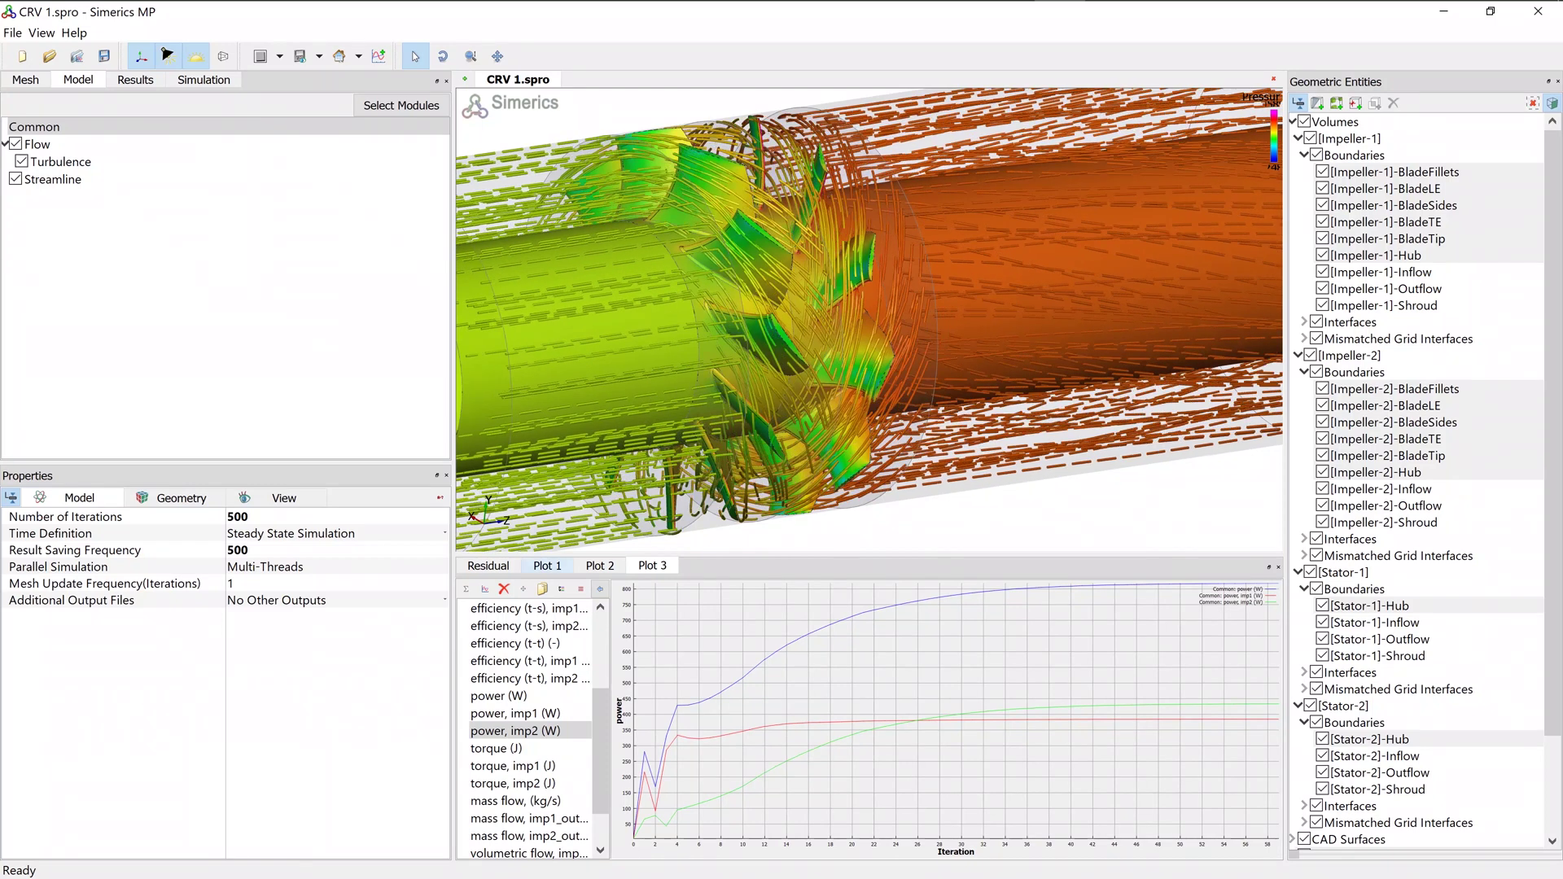
Show the residual plot and set the pressure color range to a minimum of 94000 Pa and a maximum of 104000 Pa
left_click(488, 566)
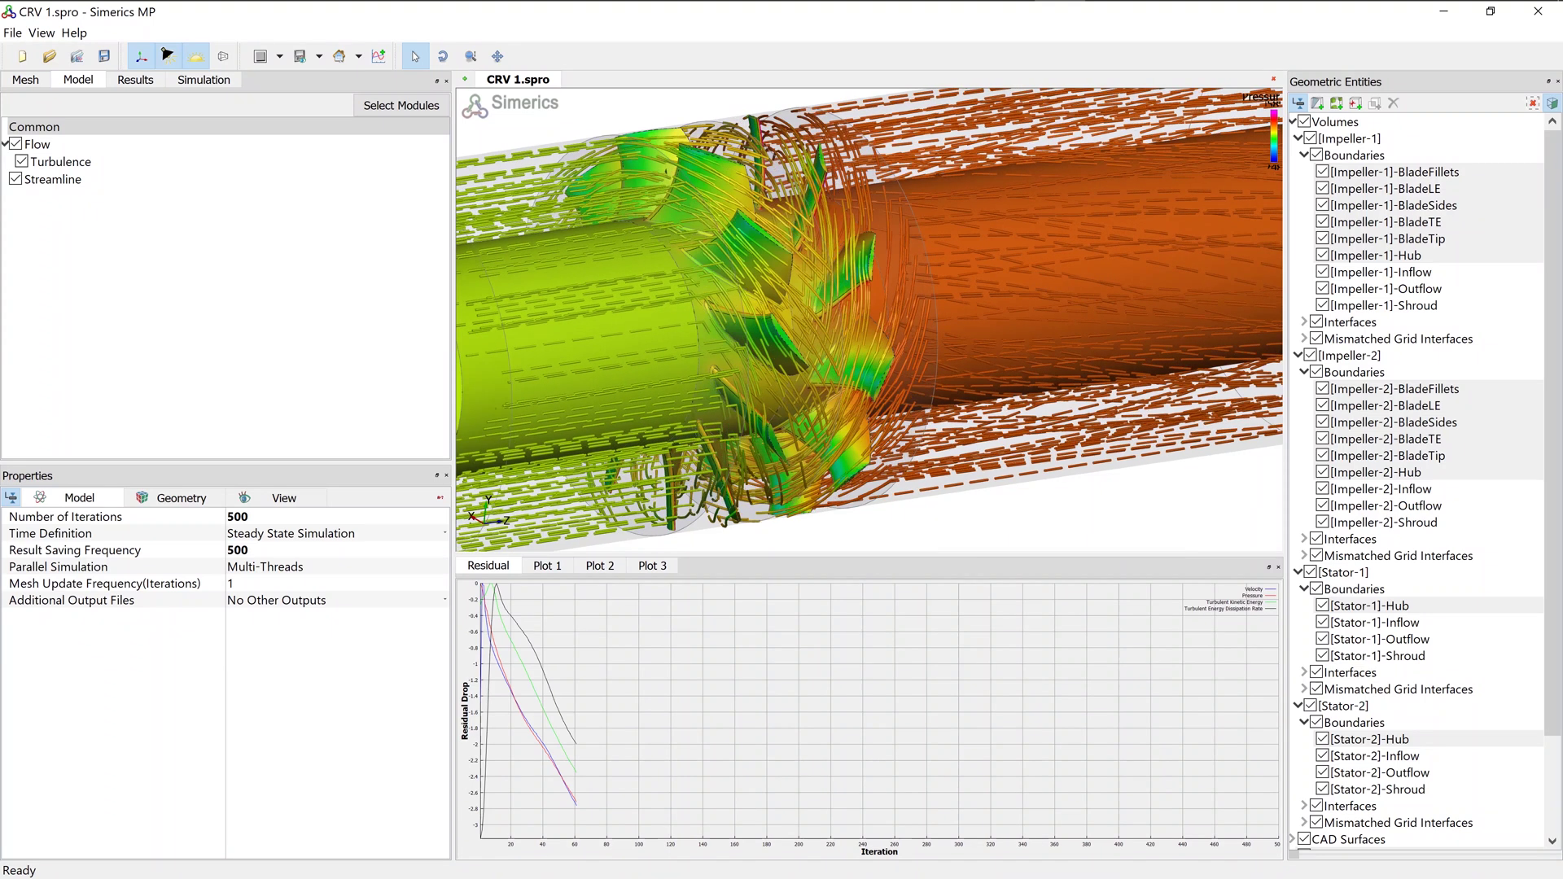
left_click(135, 80)
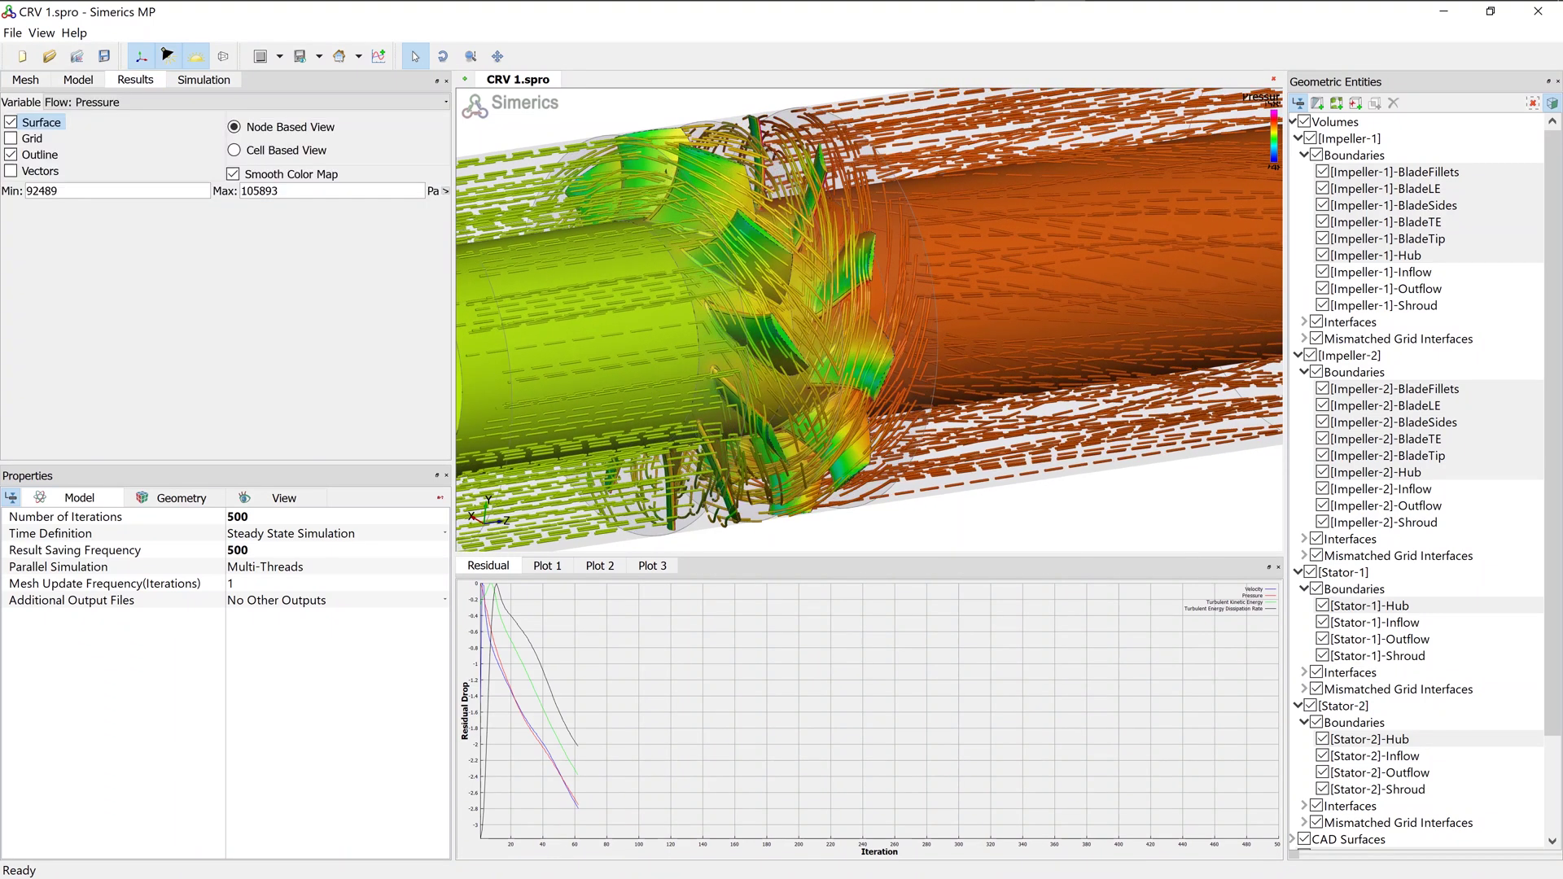
left_click_drag(59, 192, 32, 192)
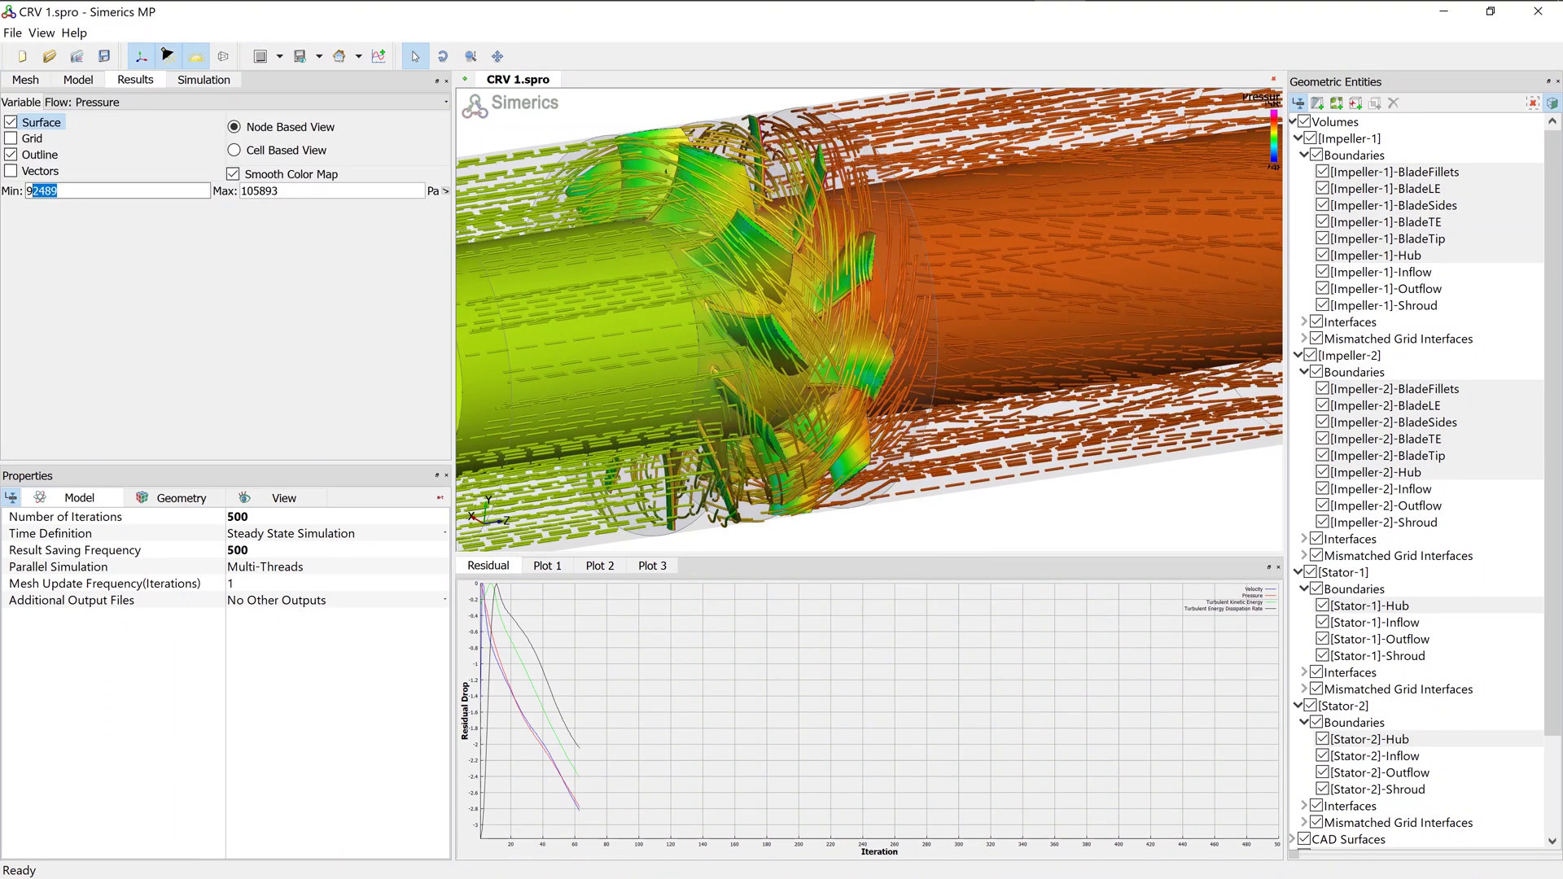
type("4000")
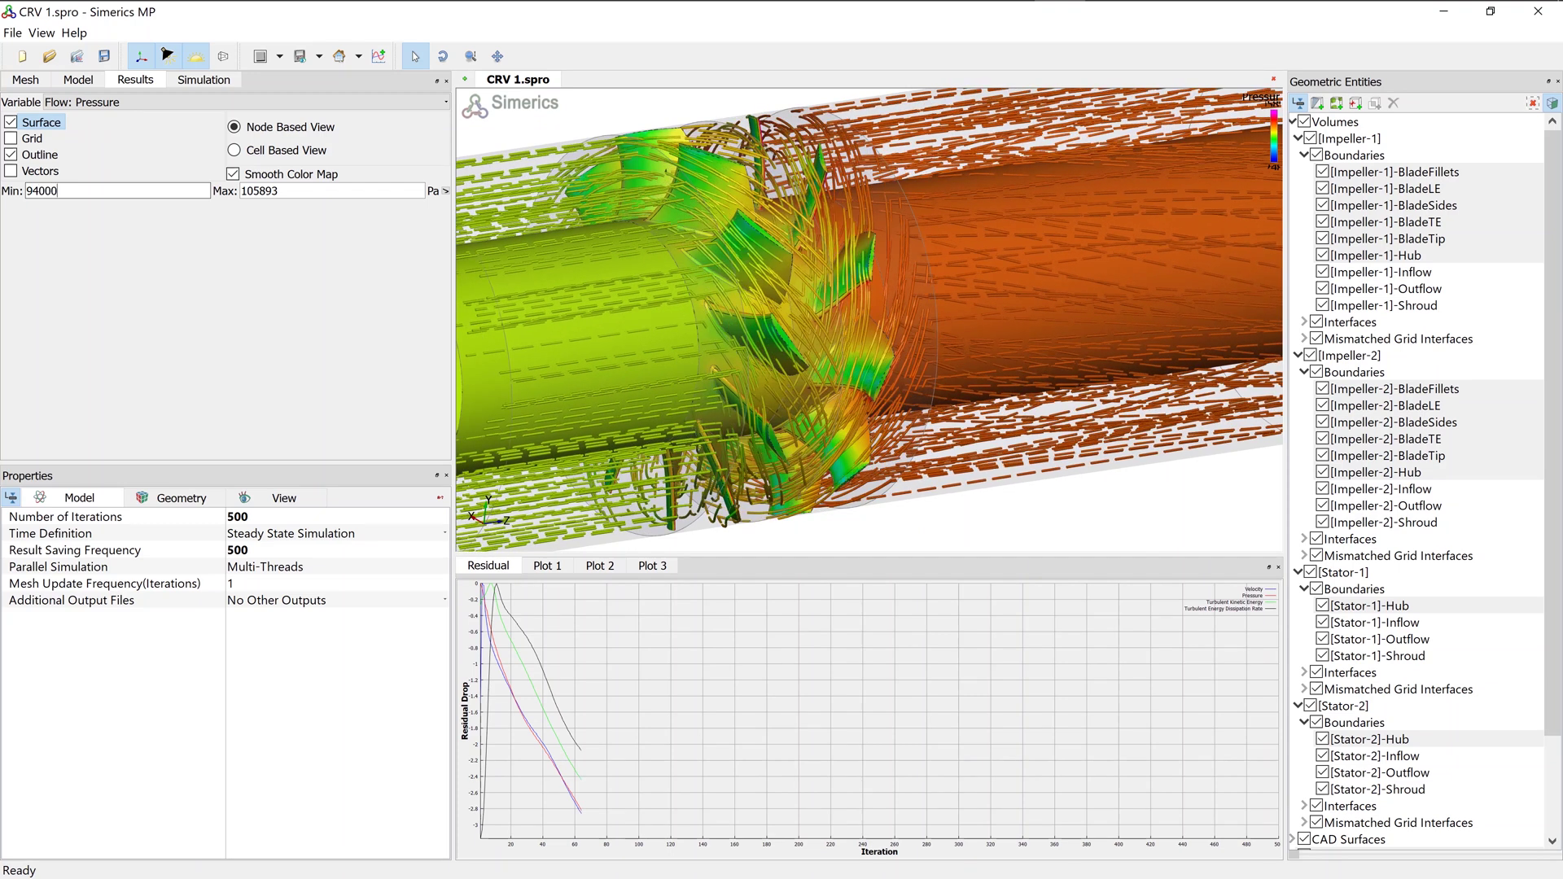
left_click_drag(285, 192, 254, 191)
type("4000")
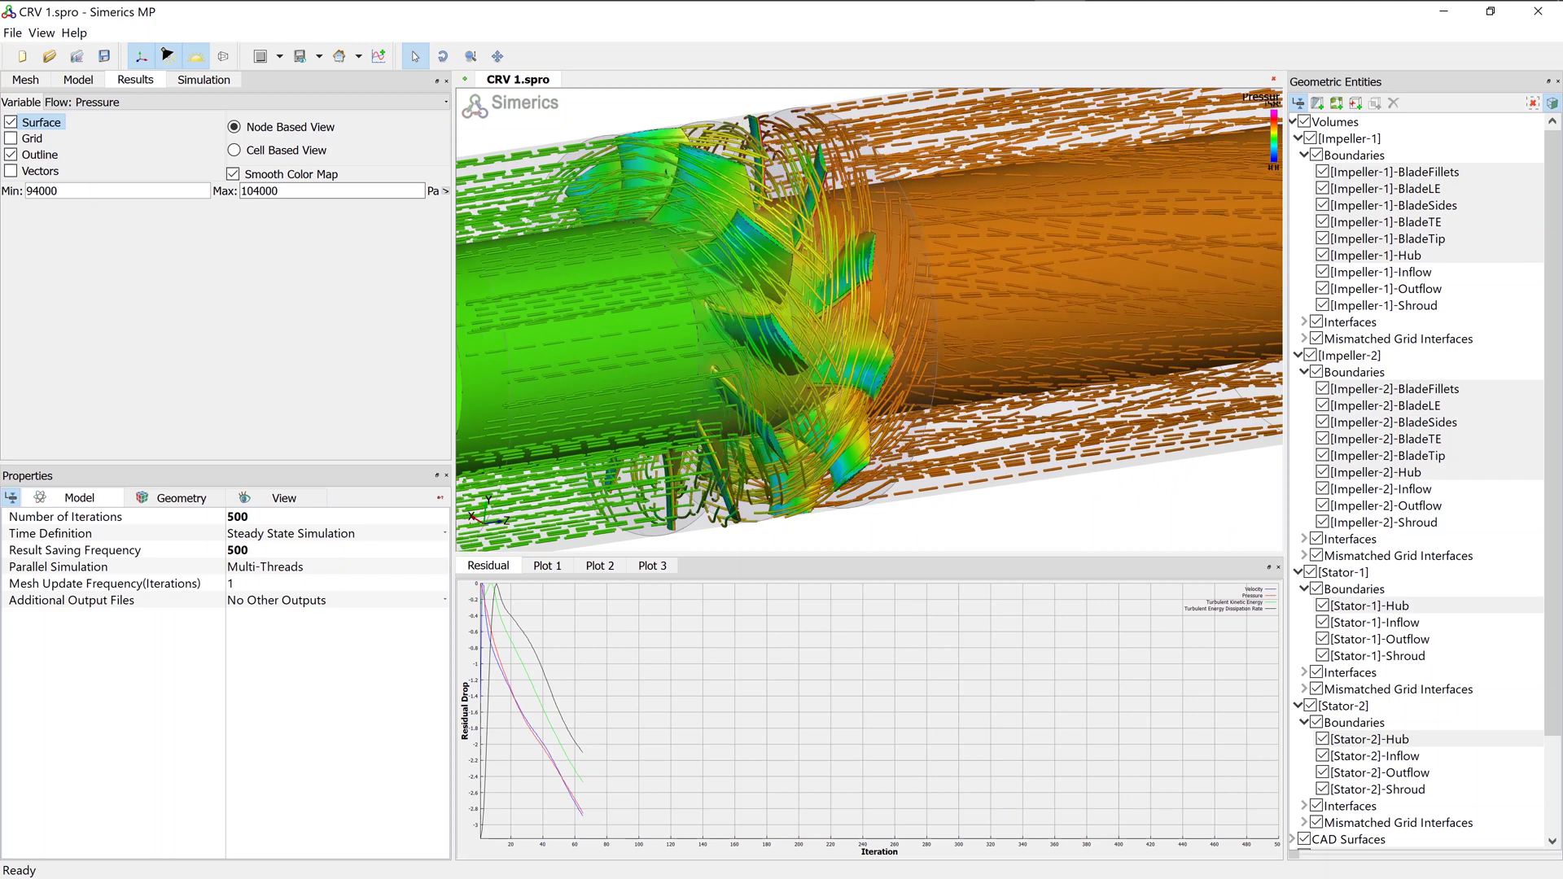